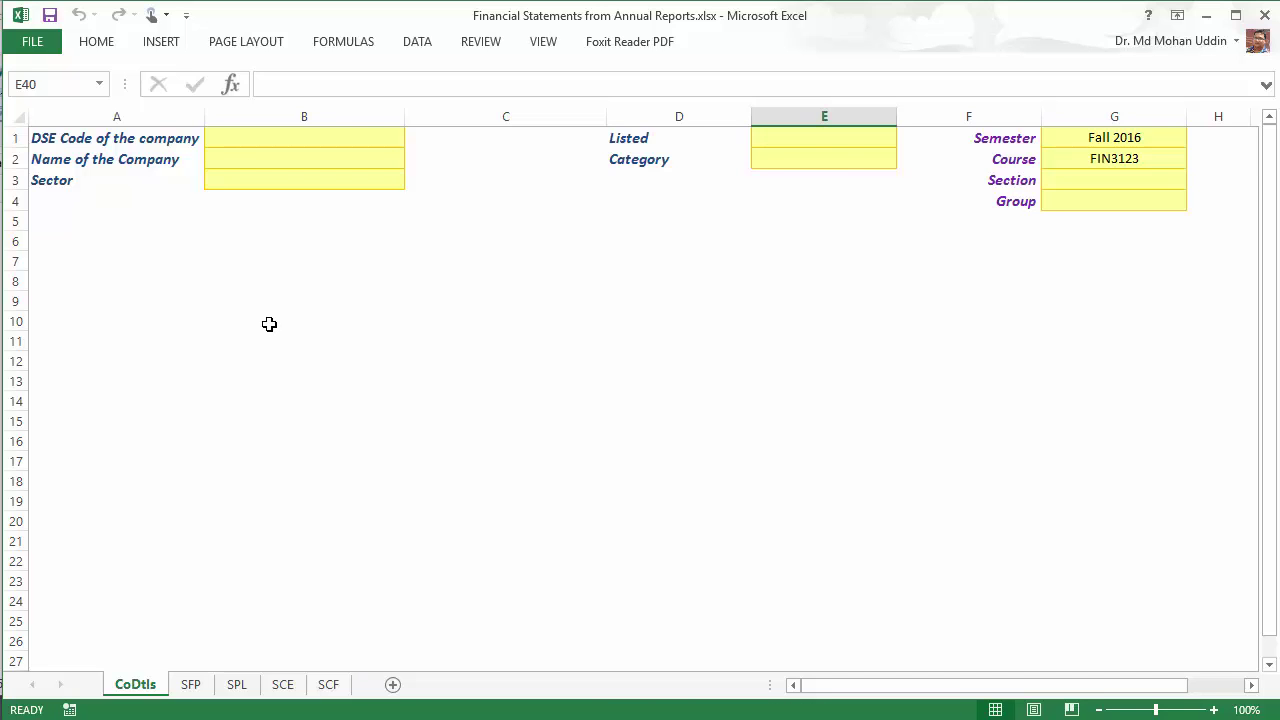
Step: View Orion Infusion's statement of financial position in the browser's annual report PDF and return to the Excel workbook
left_click(924, 718)
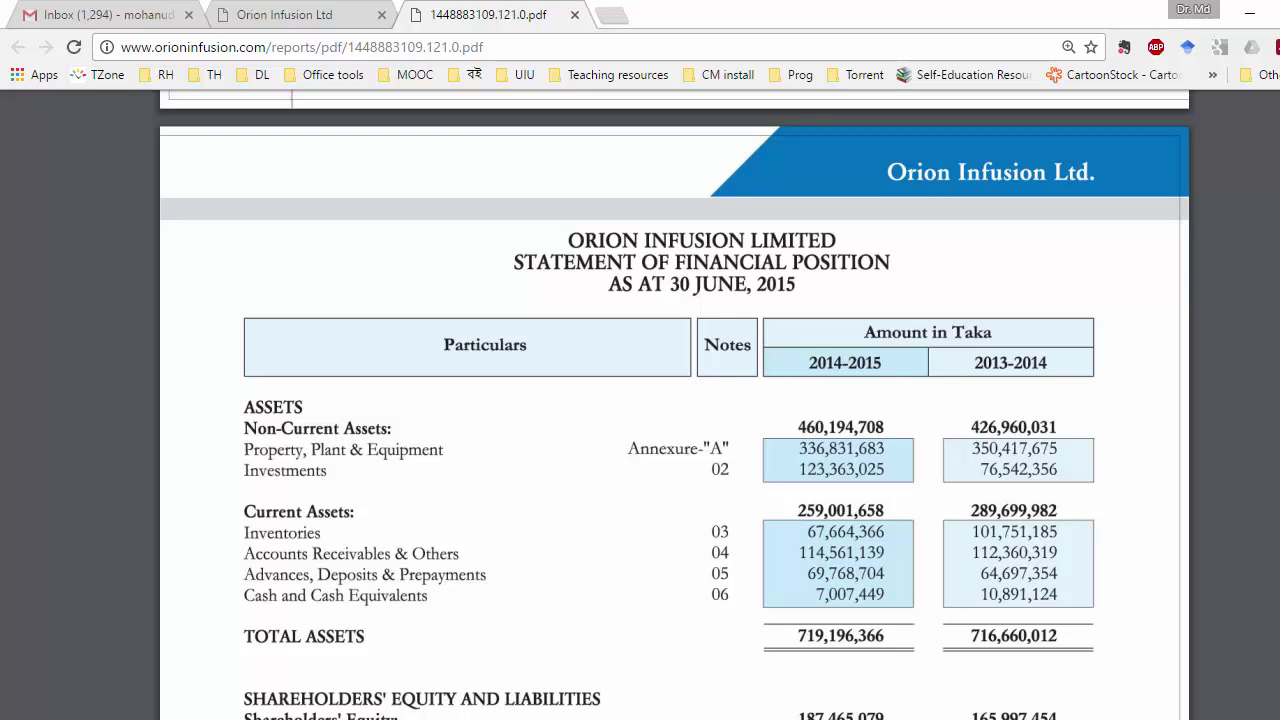
mouse_move(860, 715)
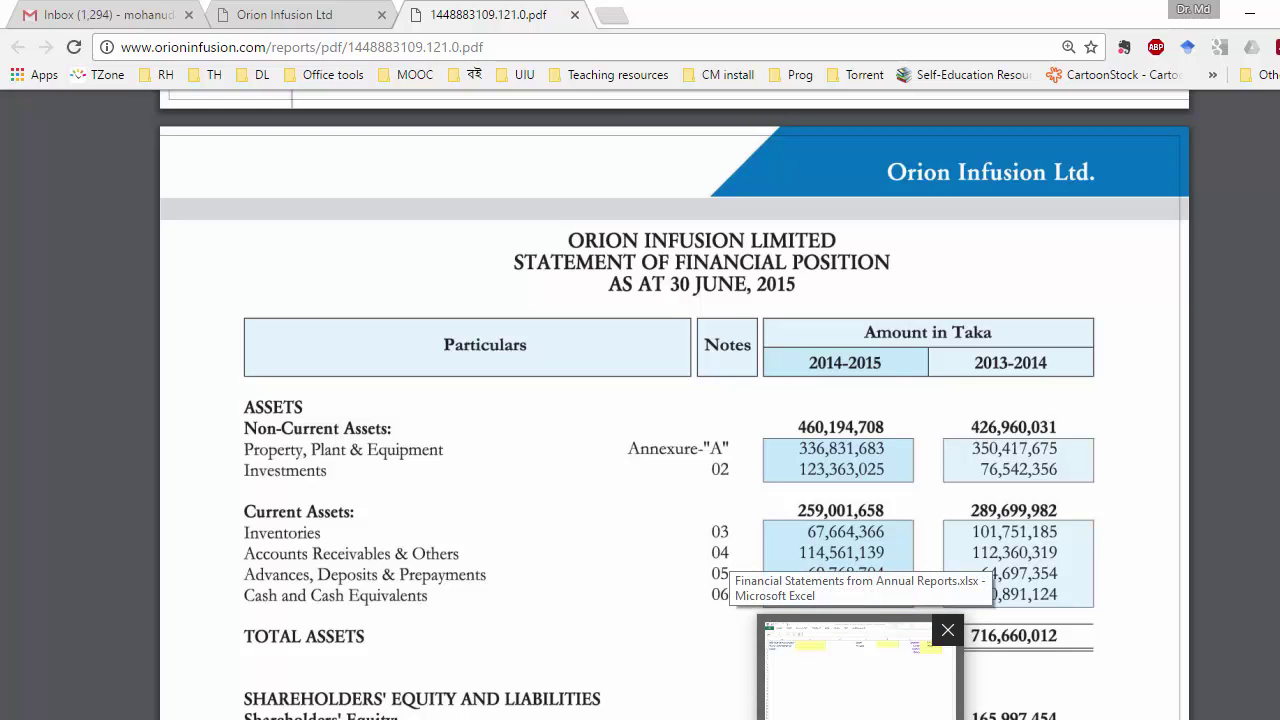
left_click(860, 670)
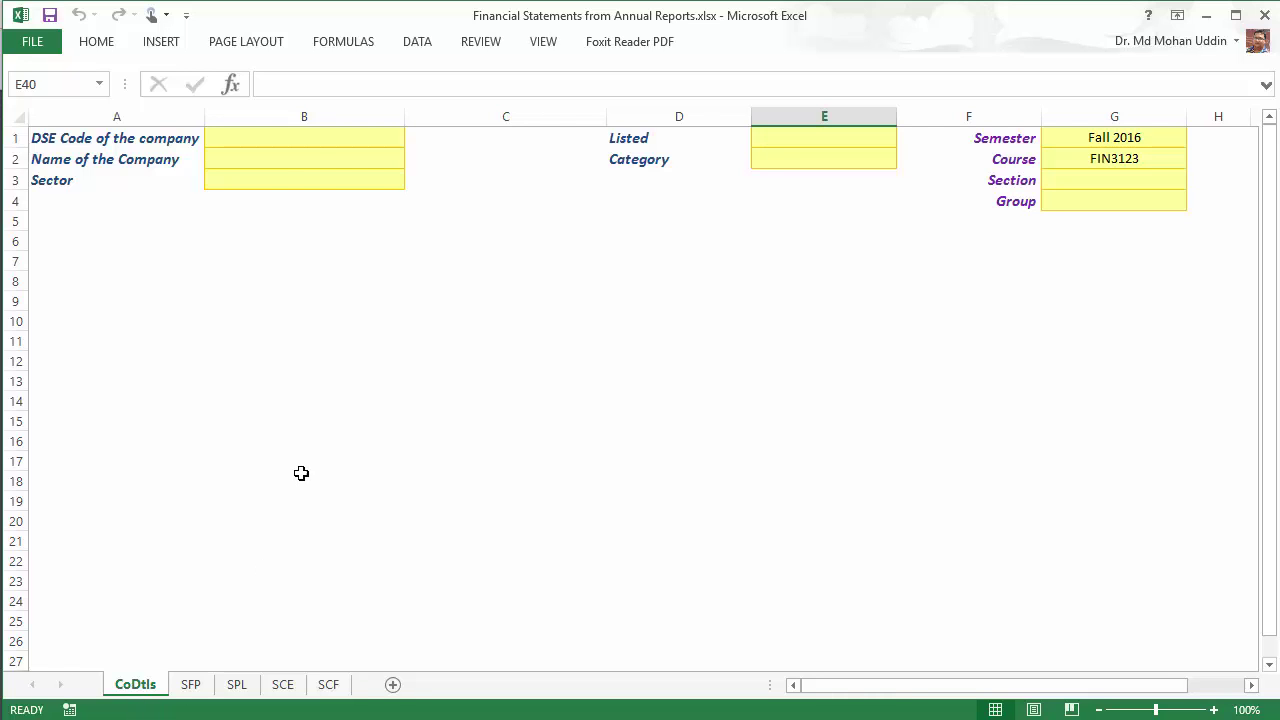
Step: Switch to Chrome, go back to the Dhaka Stock Exchange company listing and jump to the companies under O
left_click(312, 146)
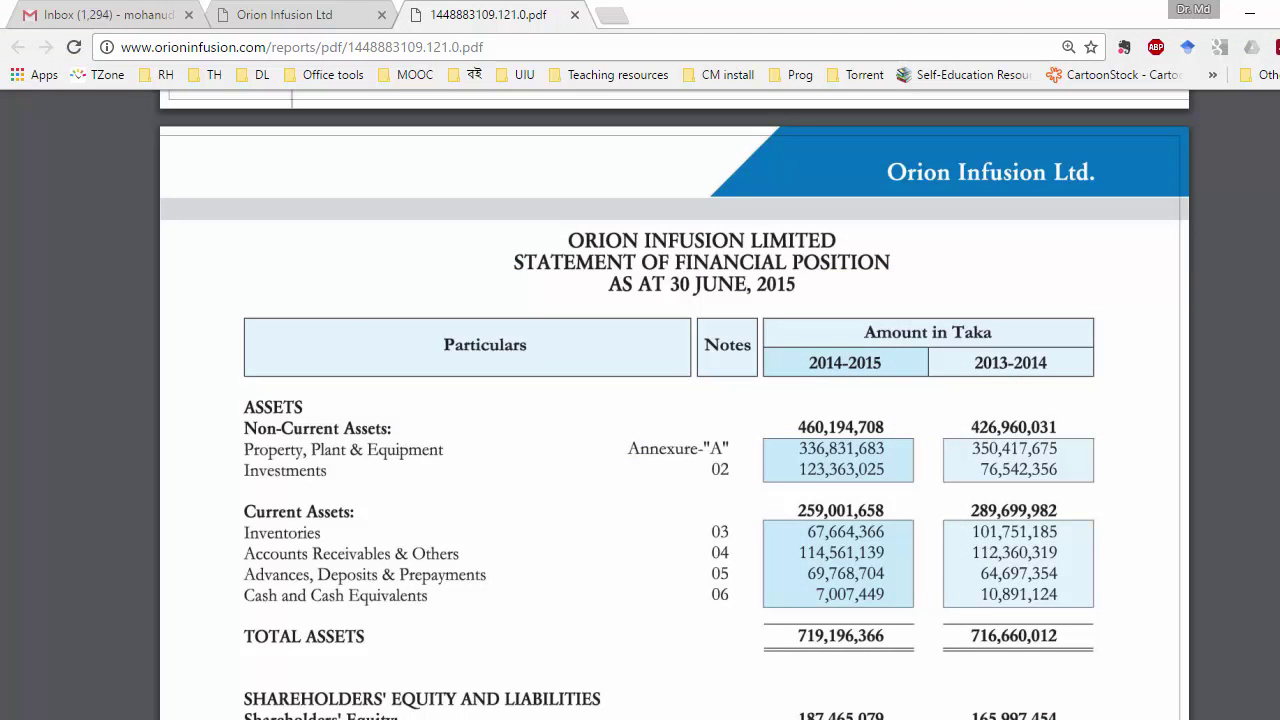
left_click(290, 15)
key("alt+Left")
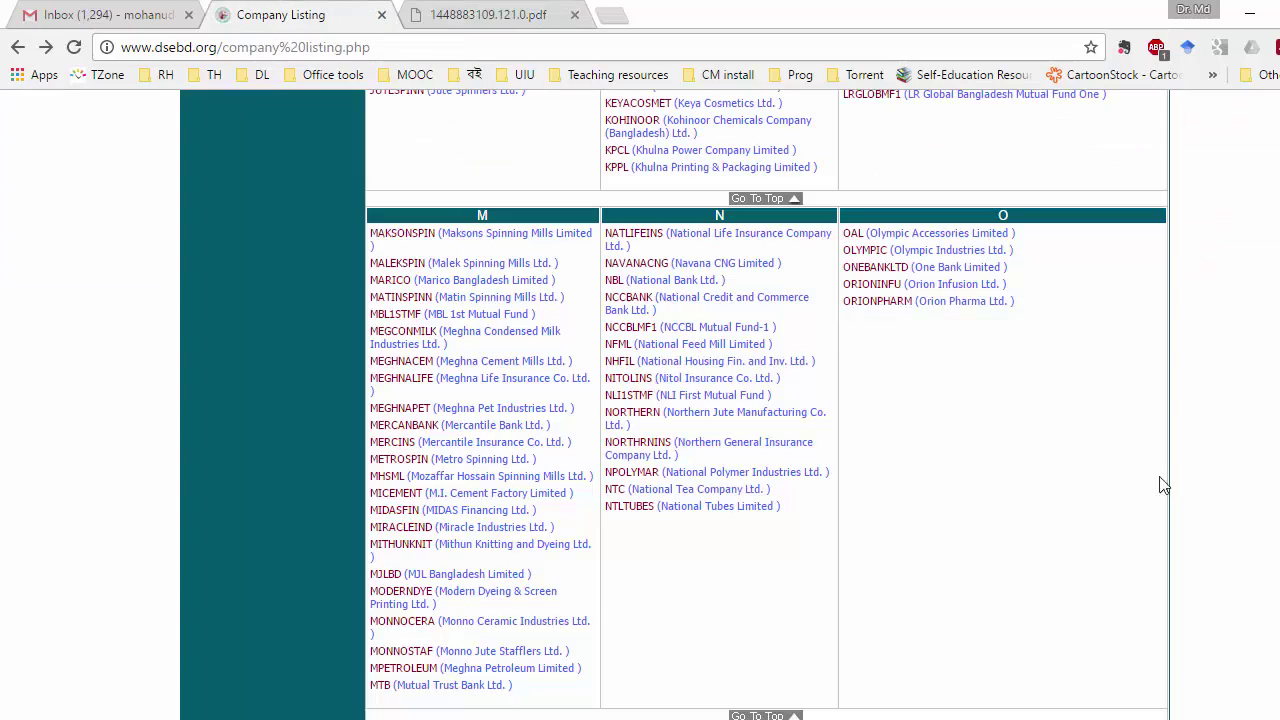
scroll(767, 404, "up", 20)
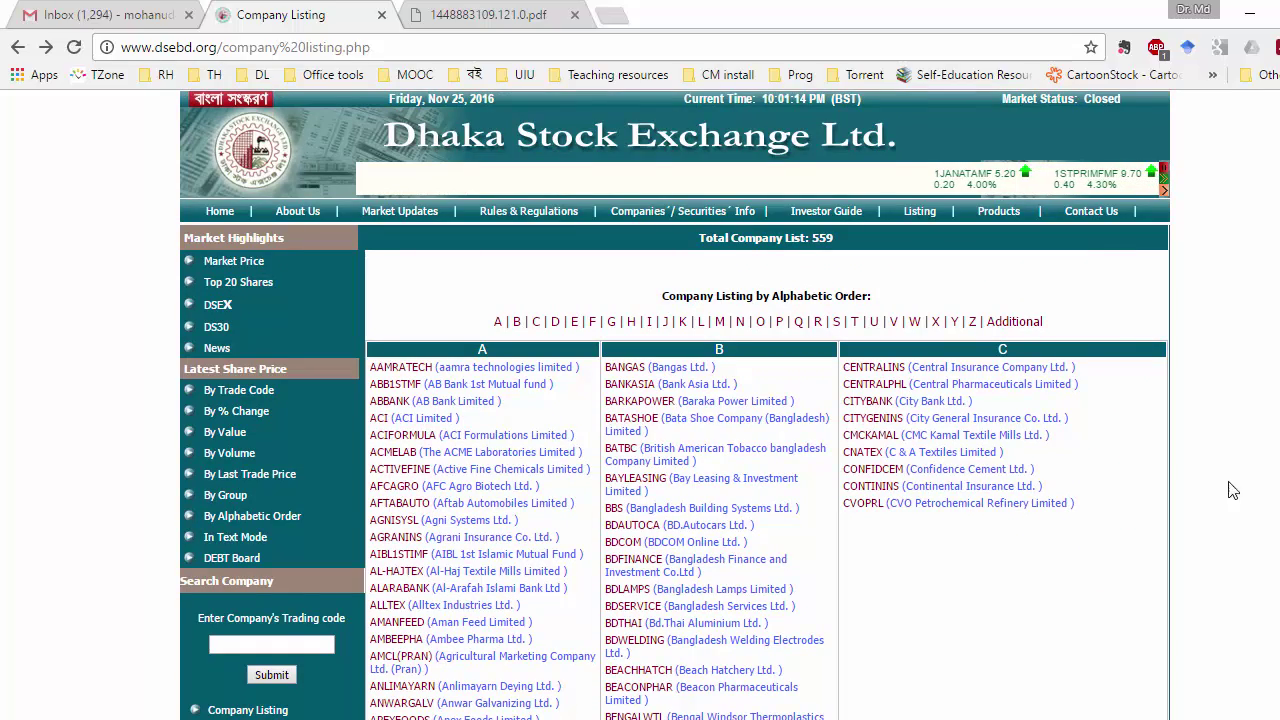
scroll(540, 467, "down", 7)
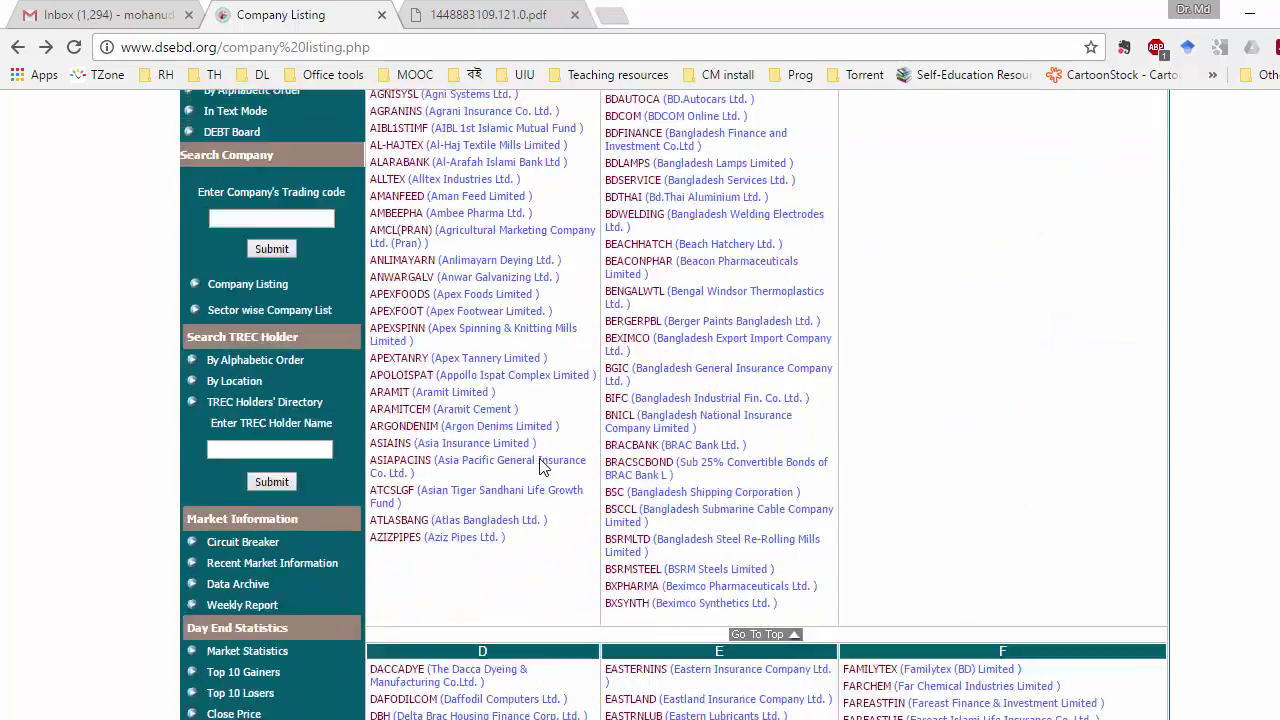
scroll(686, 399, "up", 7)
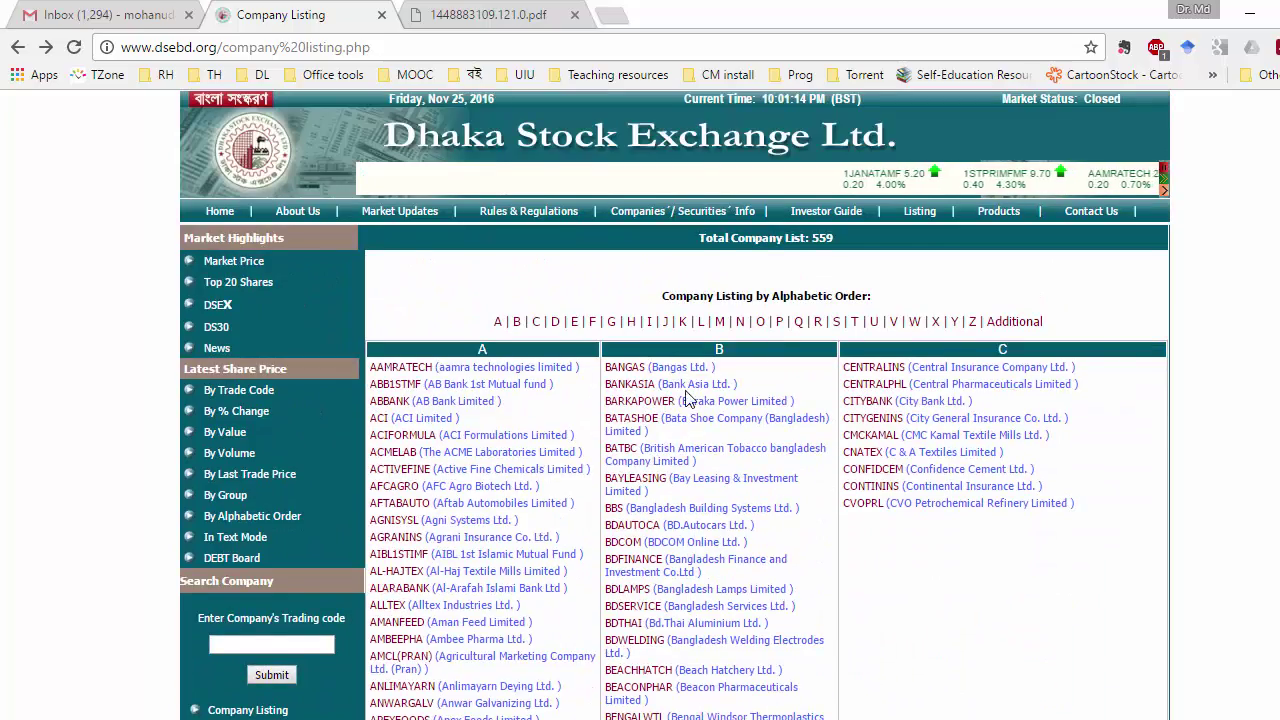
left_click(760, 321)
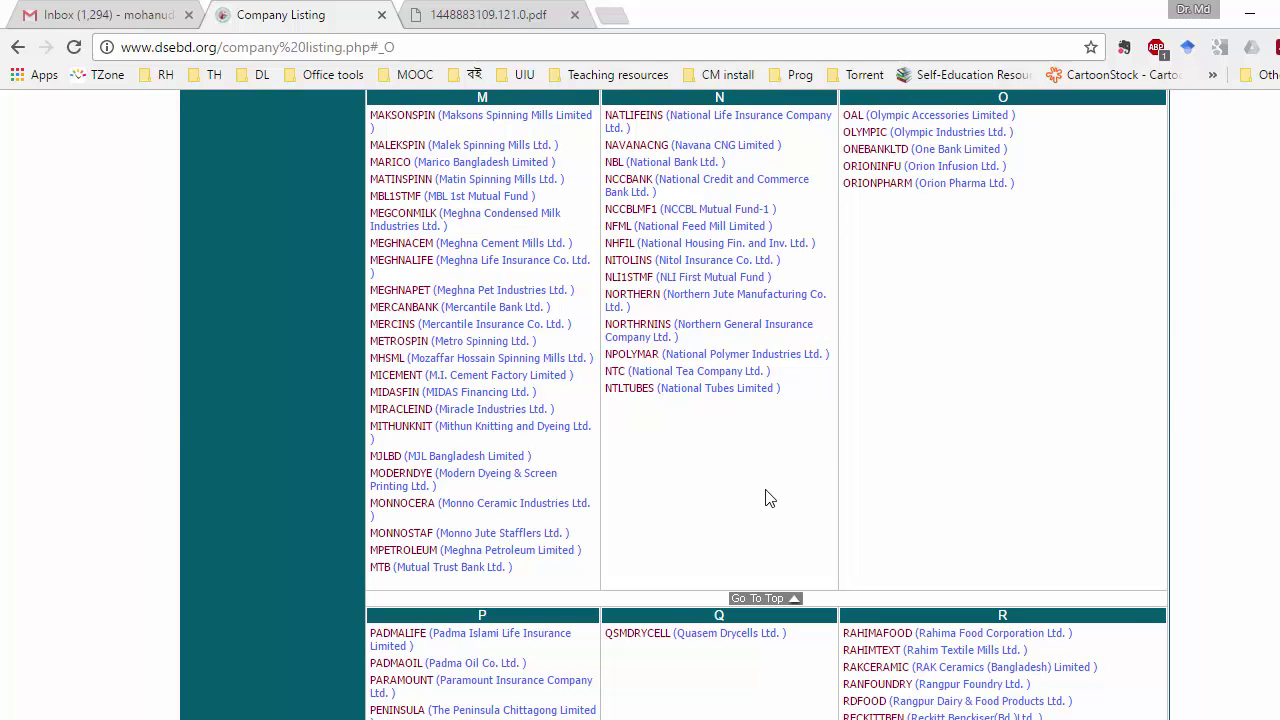
Step: Copy the trading code ORIONINFU from the listing into Excel cell B1 as the DSE code, matching the destination formatting
left_click_drag(843, 166, 904, 166)
key("ctrl+c")
left_click(745, 710)
left_click(251, 137)
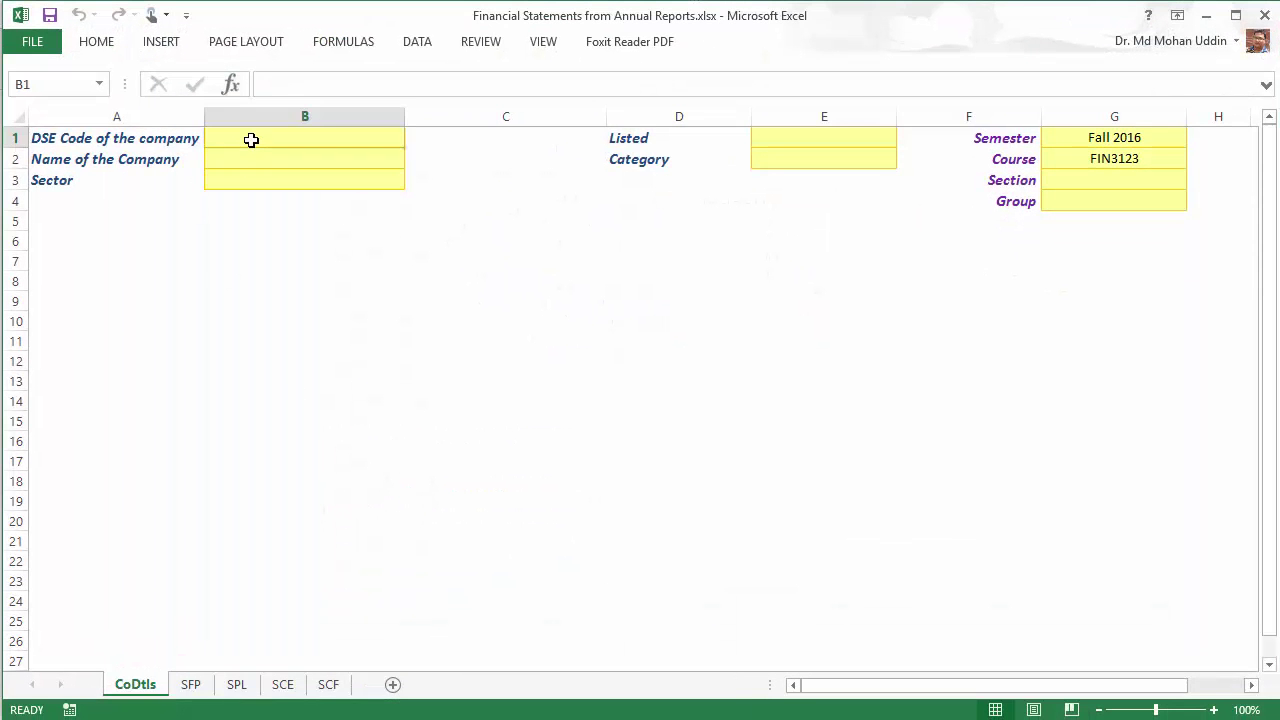
key("ctrl+v")
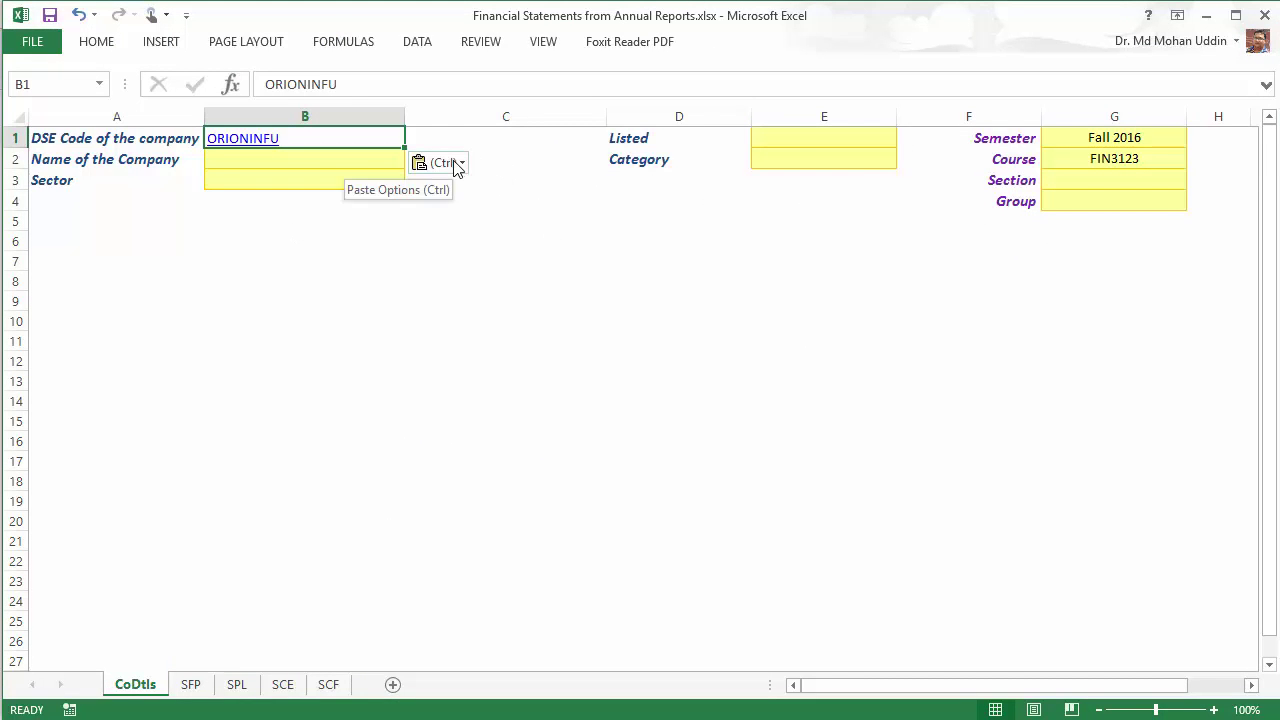
left_click(460, 164)
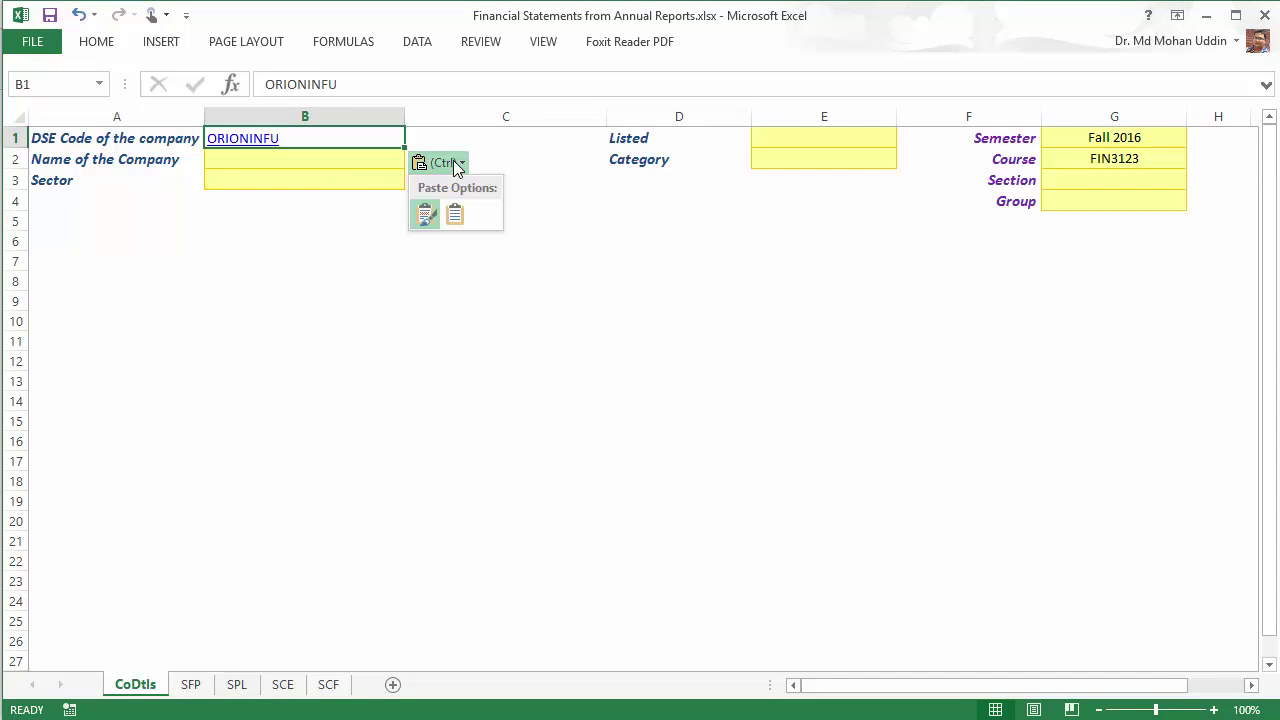
left_click(454, 216)
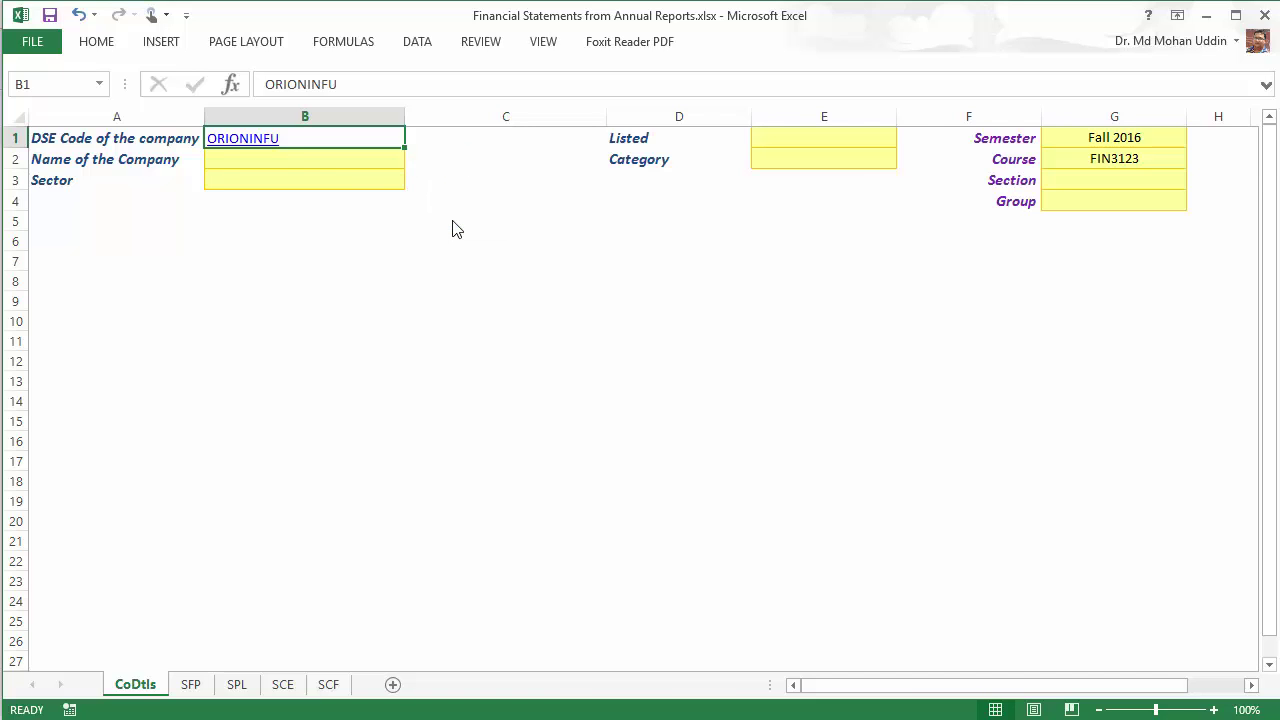
Step: Copy the company name Orion Infusion Ltd. from the Chrome listing into Excel cell B2, matching the destination formatting
left_click(223, 162)
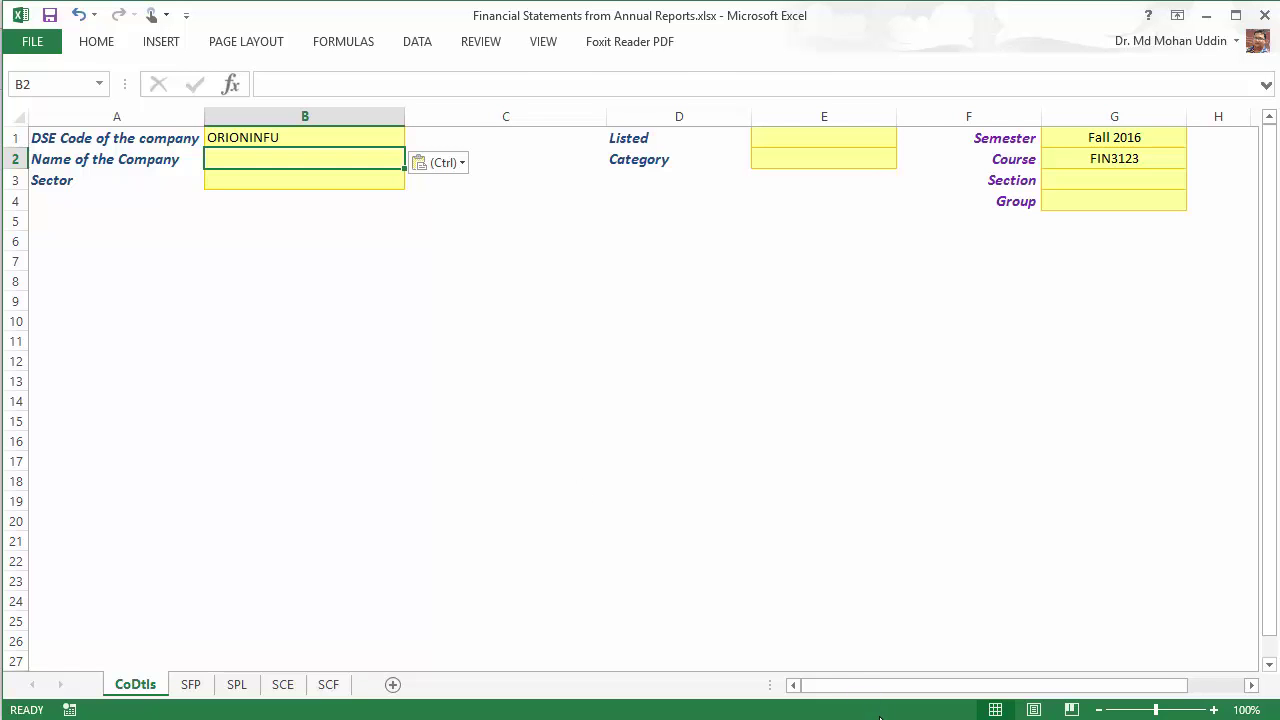
key("alt+Tab")
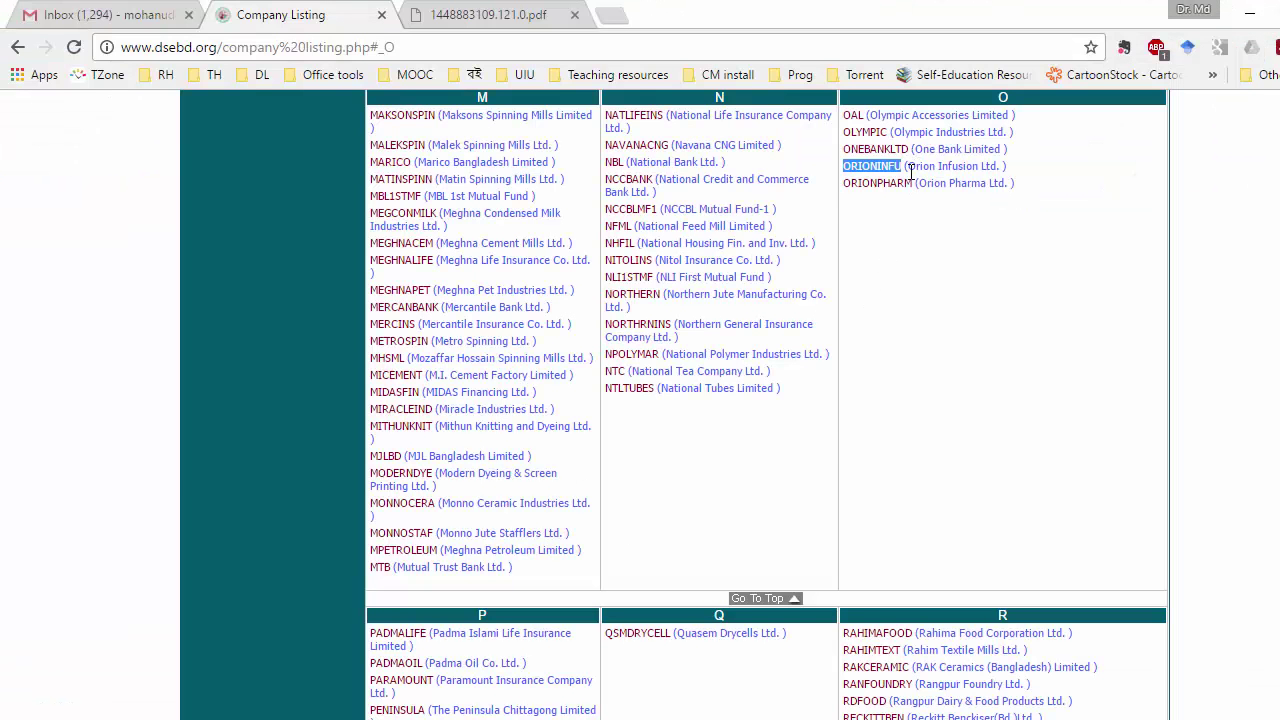
left_click_drag(909, 166, 997, 166)
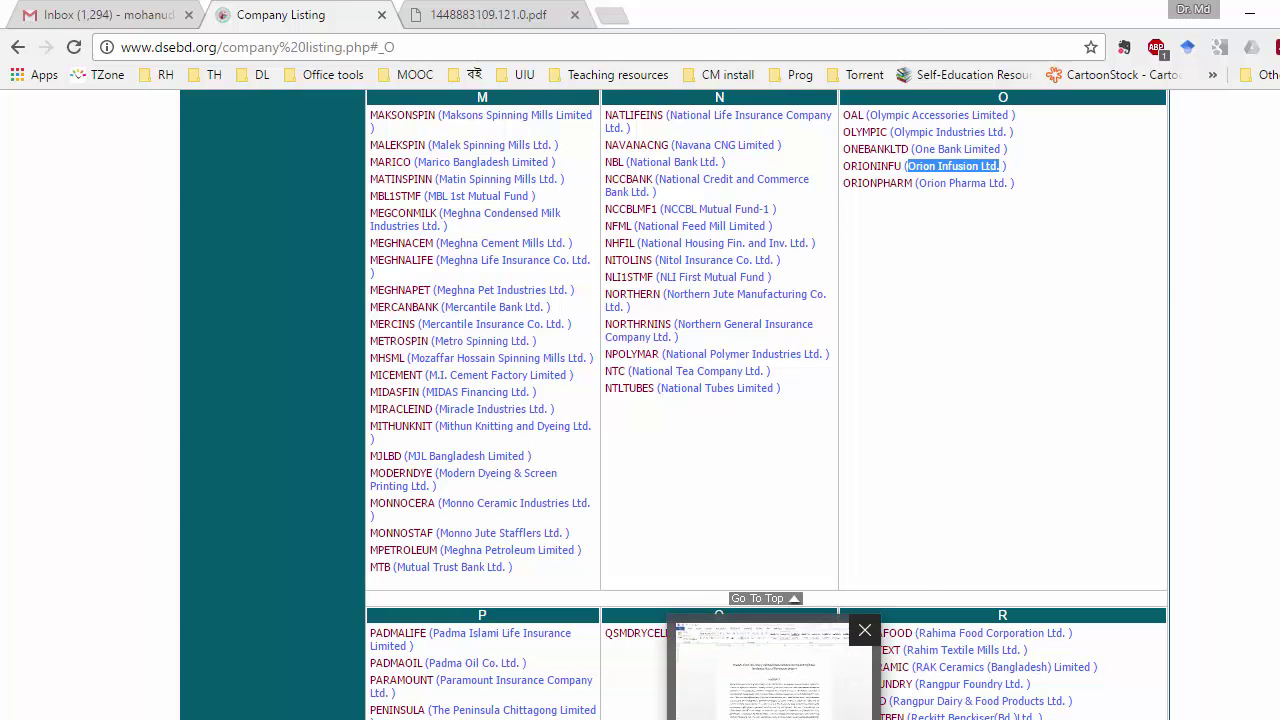
left_click(775, 655)
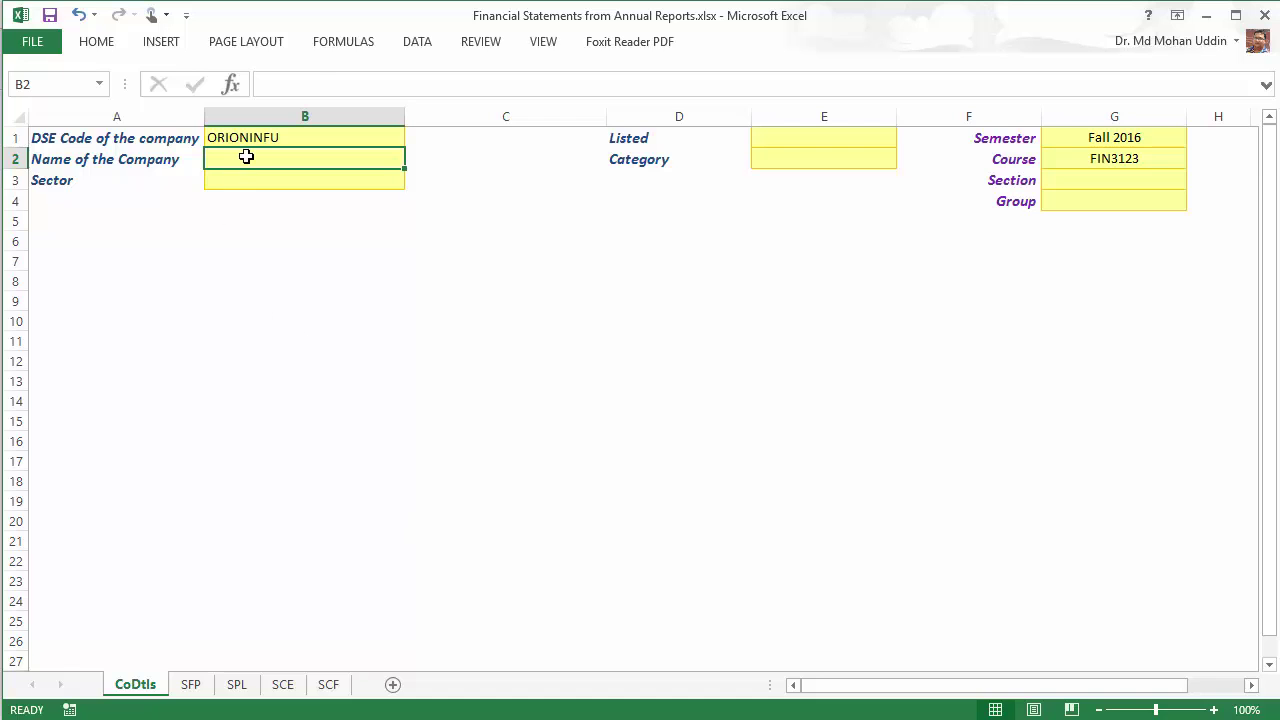
type("Orion Infusion Ltd.")
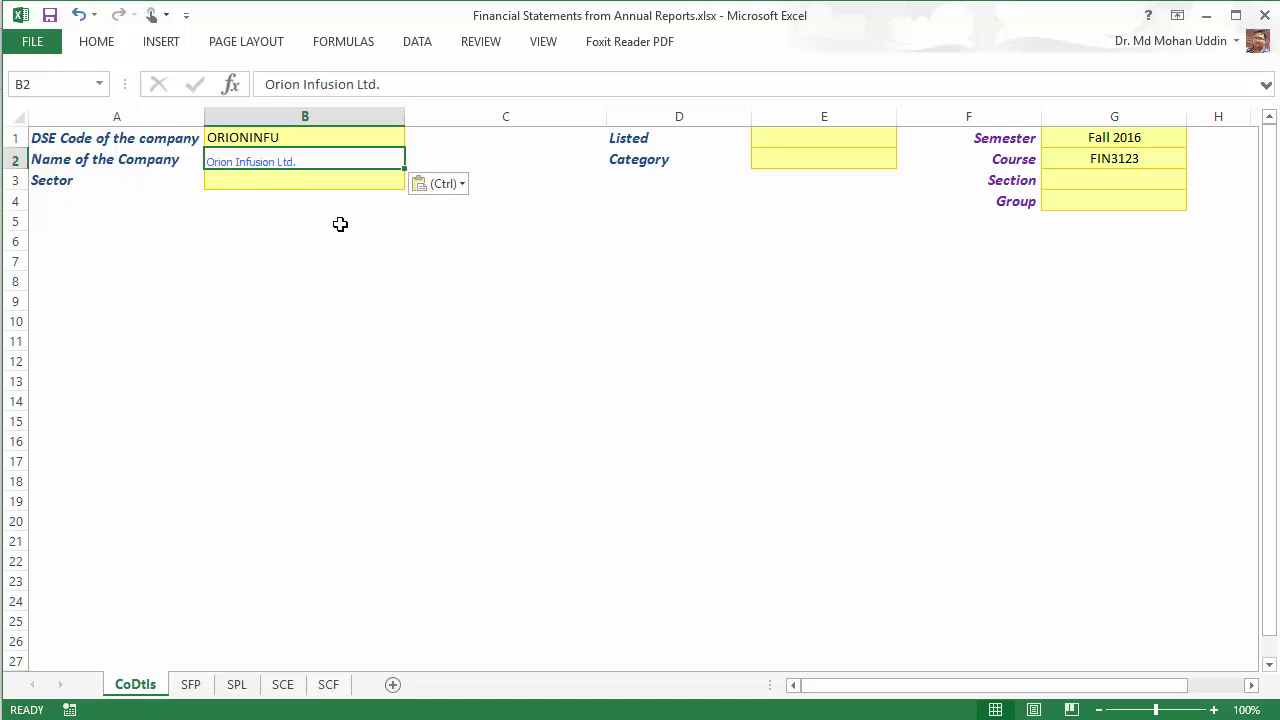
left_click(463, 193)
left_click(452, 240)
left_click(457, 240)
Step: Select the Sector cell B3, switch to Chrome and open the exchange's sector-wise company list
left_click(260, 188)
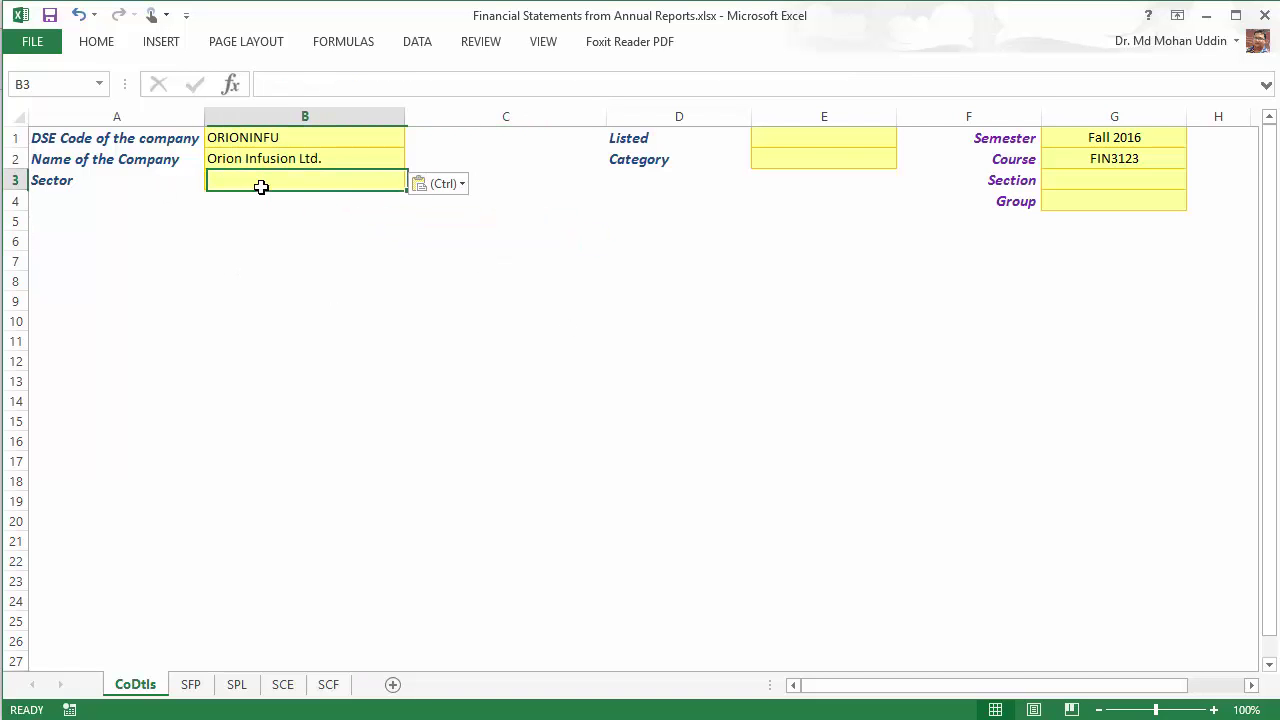
key("alt+Tab")
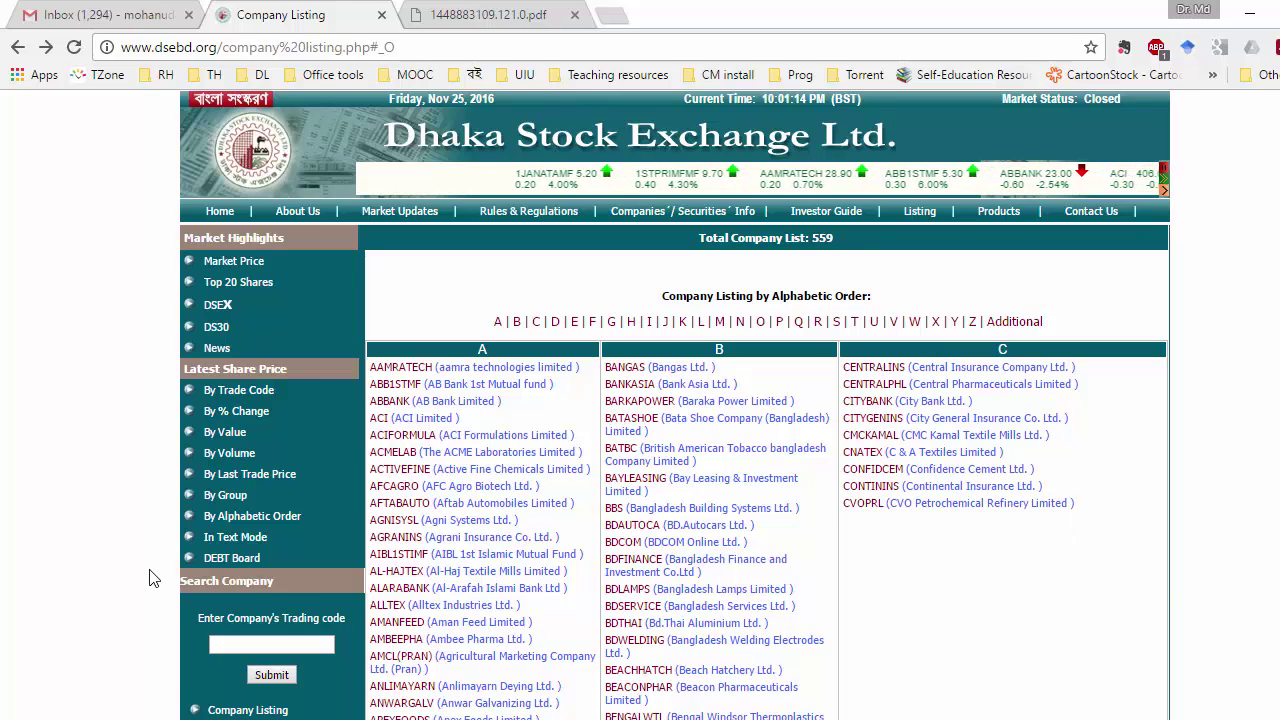
scroll(125, 555, "down", 2)
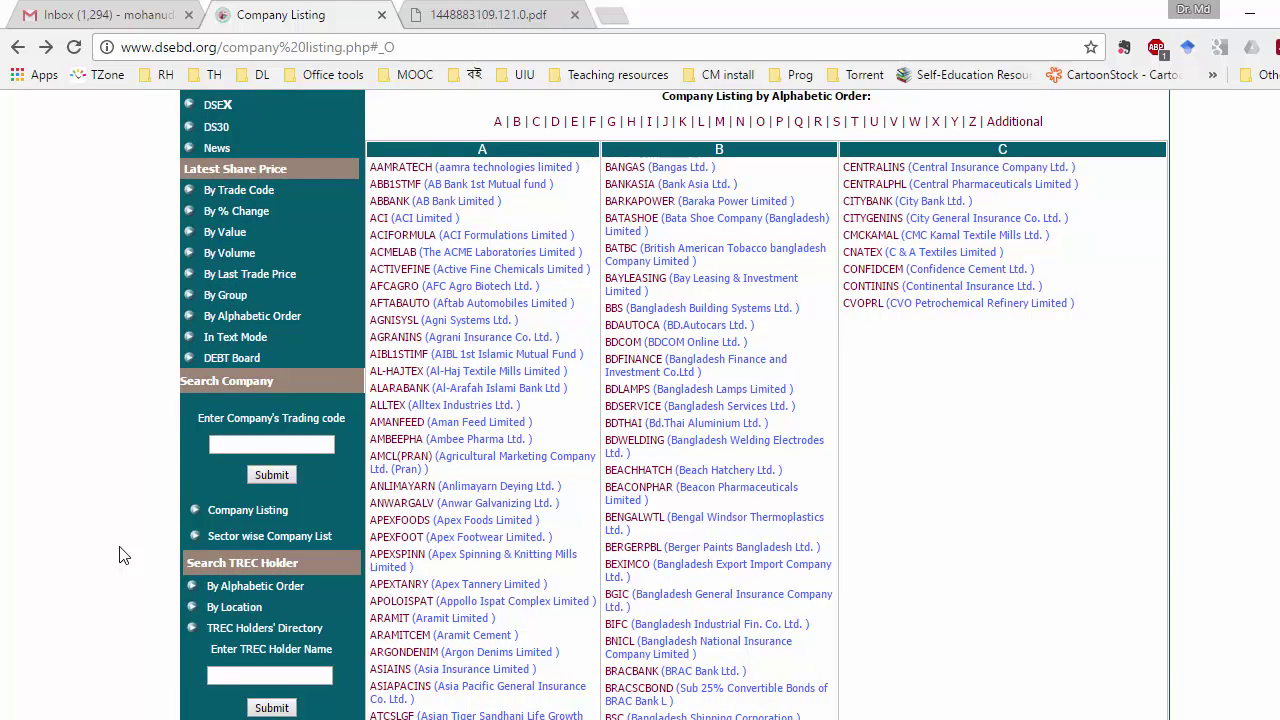
scroll(125, 555, "up", 2)
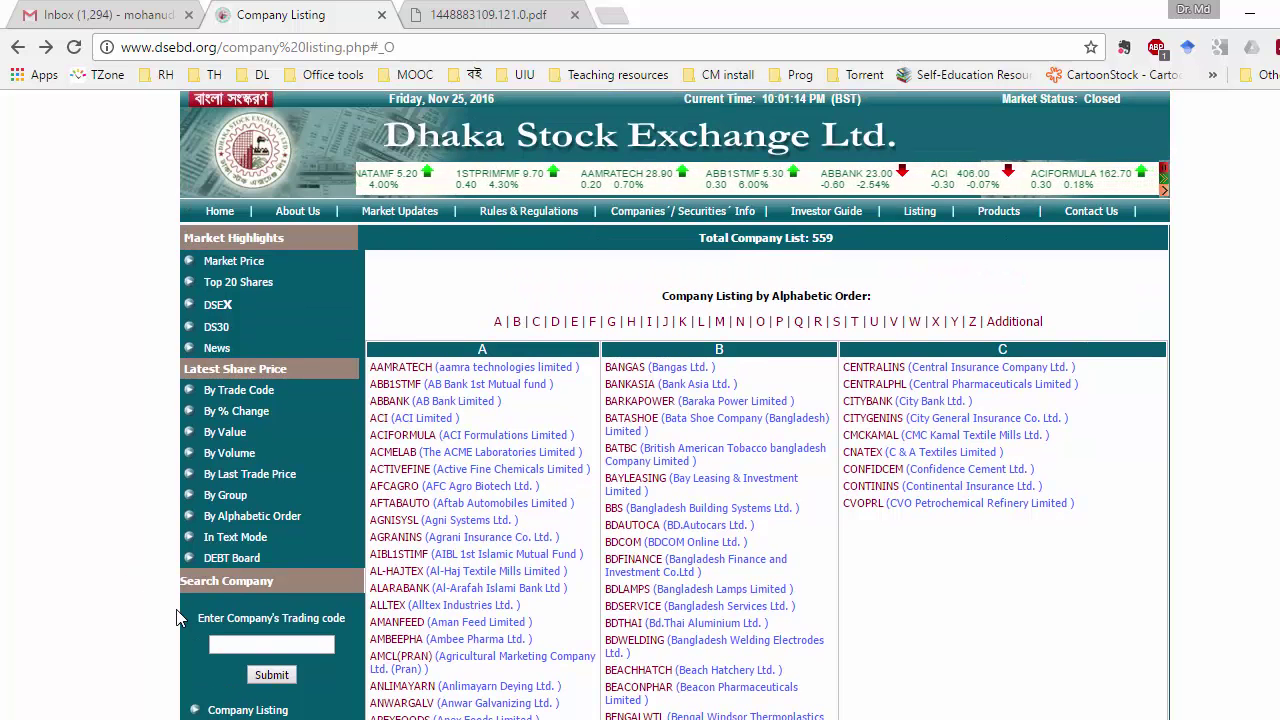
scroll(125, 555, "down", 2)
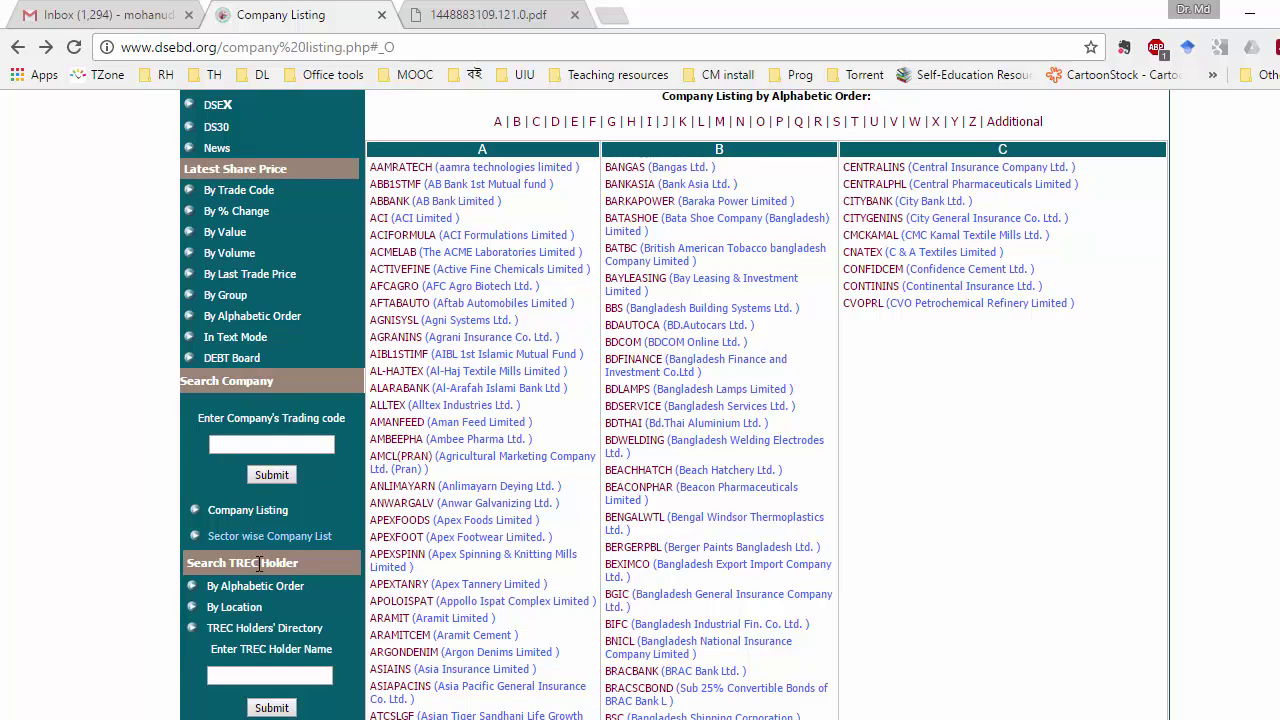
scroll(248, 594, "down", 1)
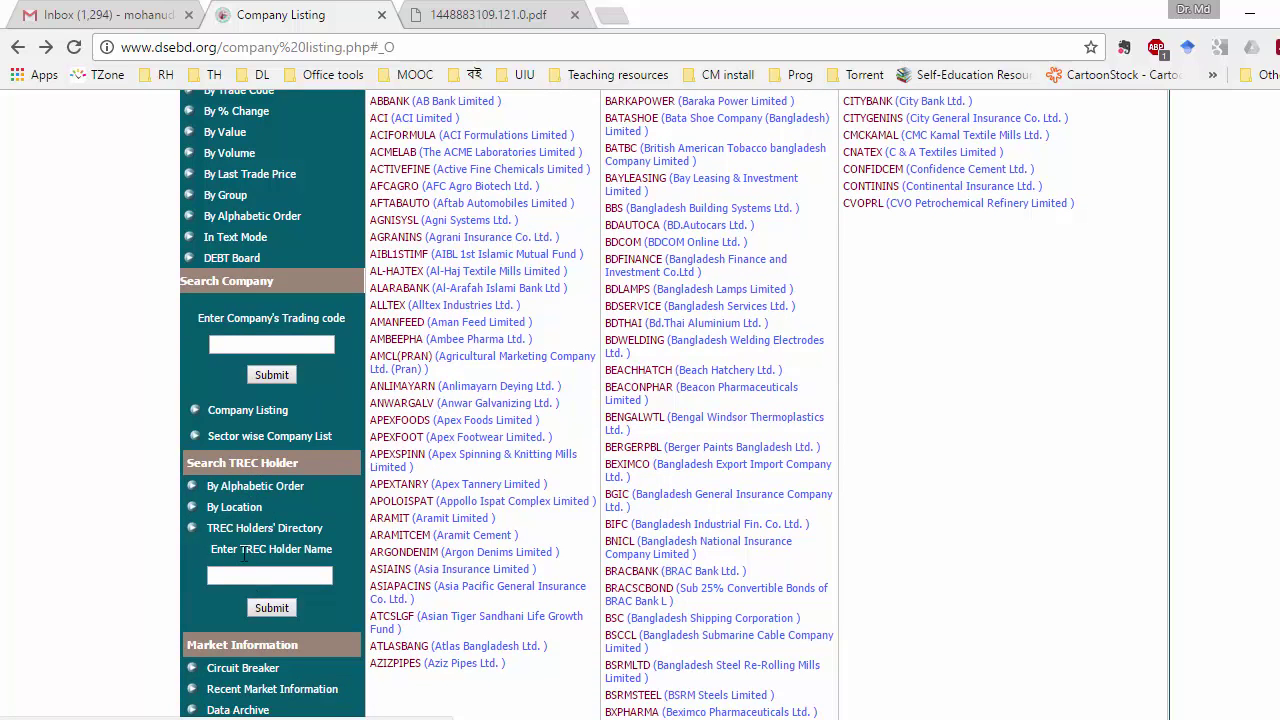
left_click(255, 438)
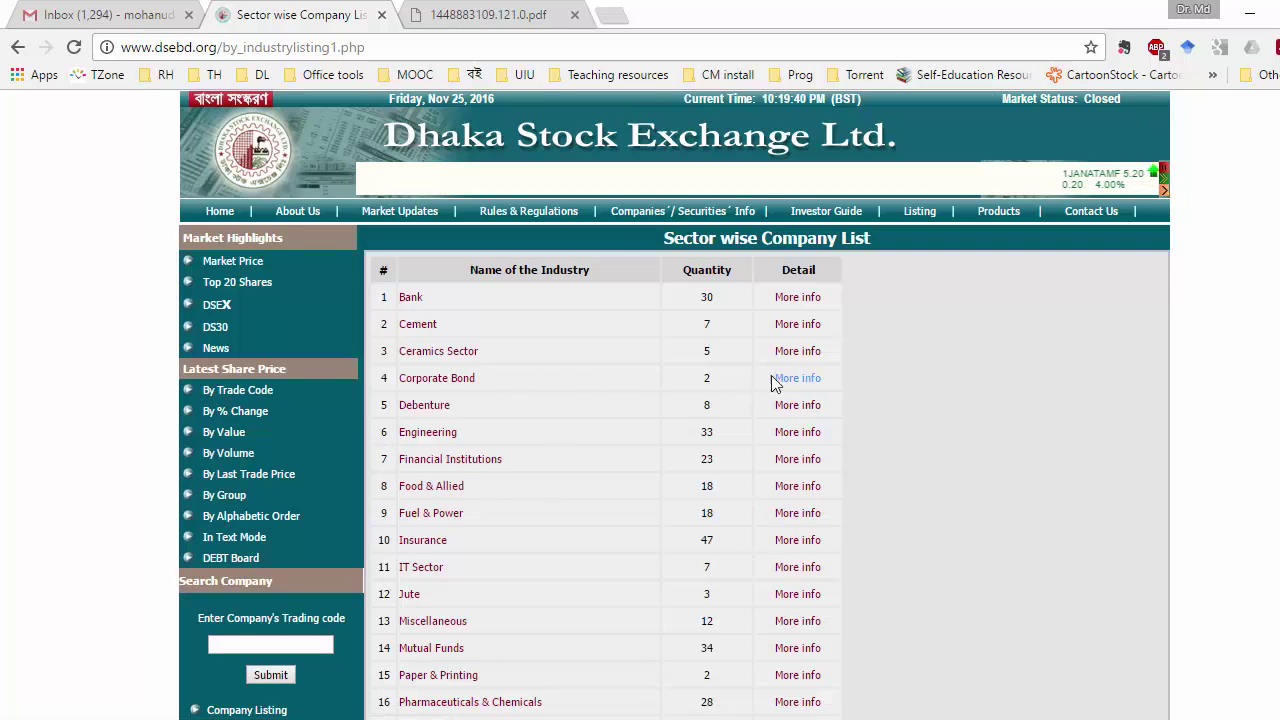
Step: Open the Pharmaceuticals & Chemicals industry's company list and check it for ORIONINFU
scroll(615, 430, "down", 3)
scroll(615, 428, "up", 2)
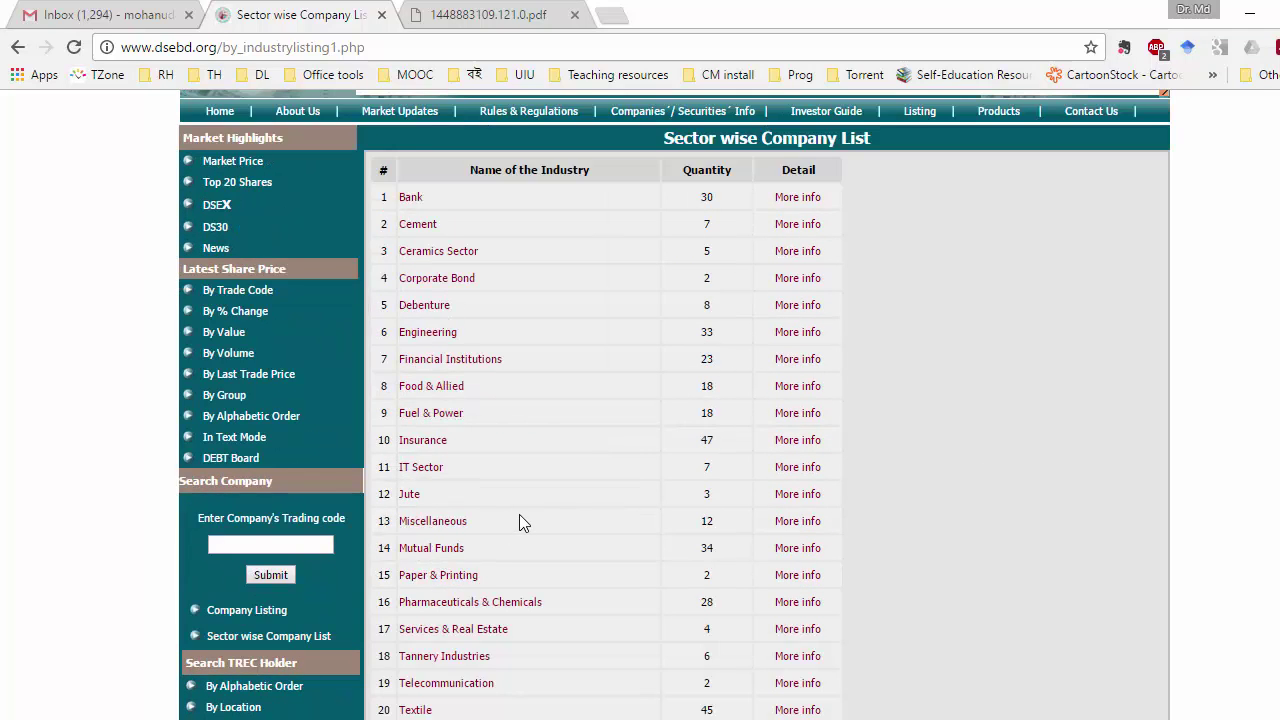
scroll(519, 514, "down", 1)
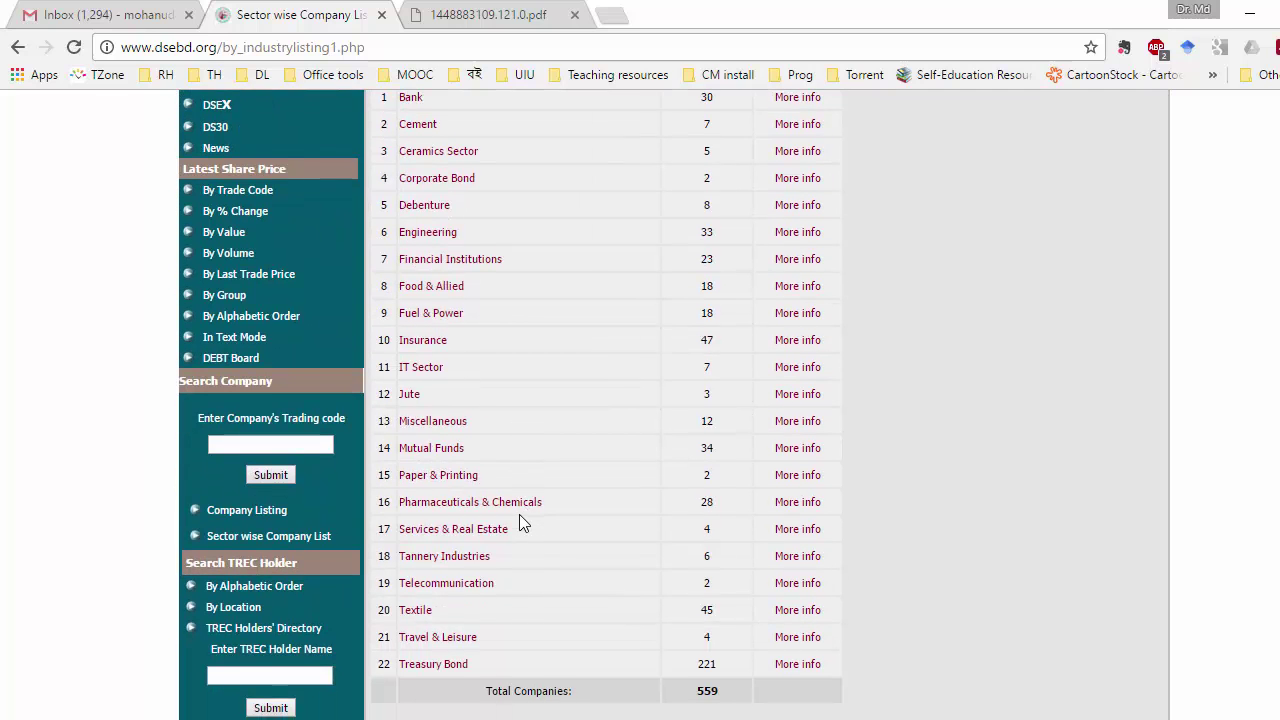
scroll(479, 509, "up", 1)
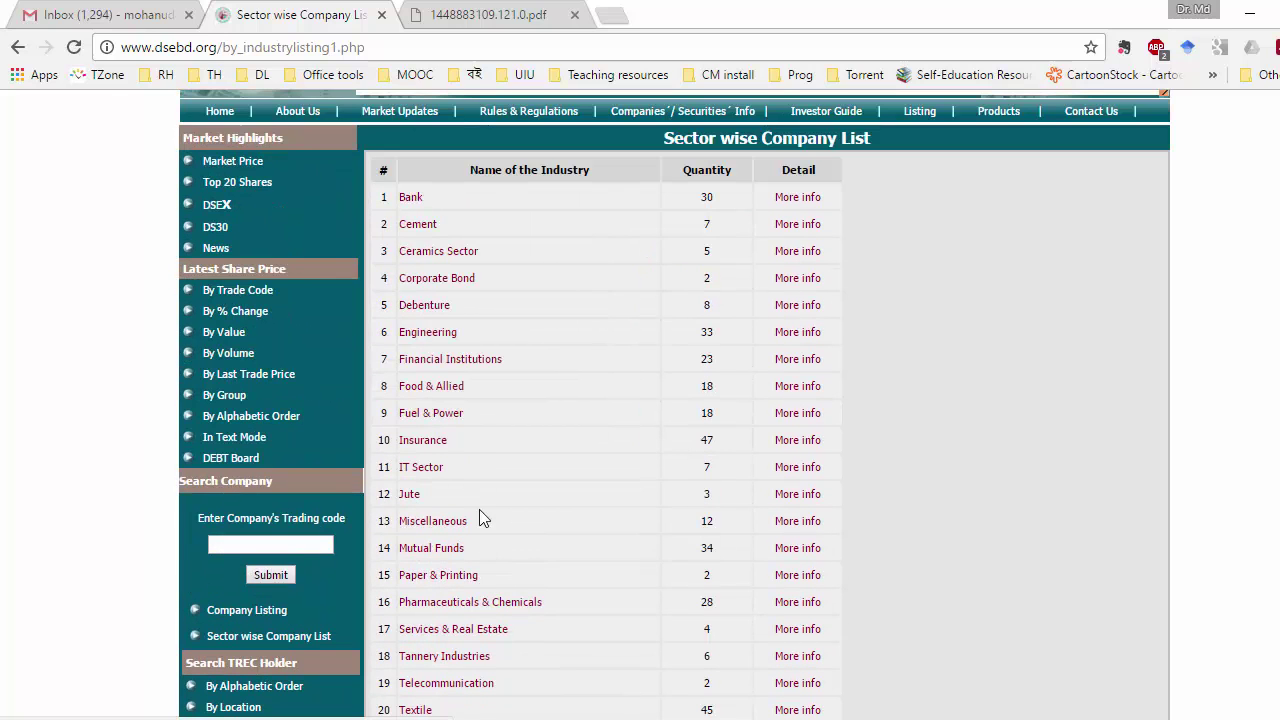
left_click(493, 604)
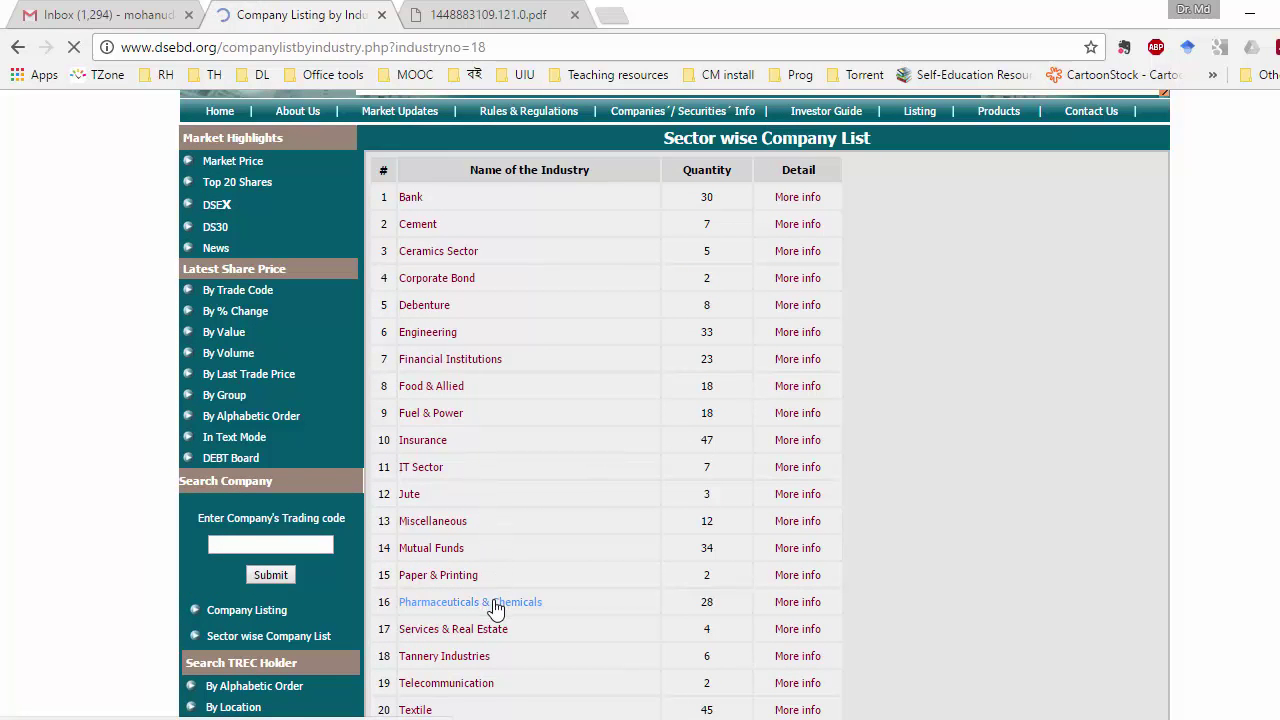
scroll(754, 531, "down", 4)
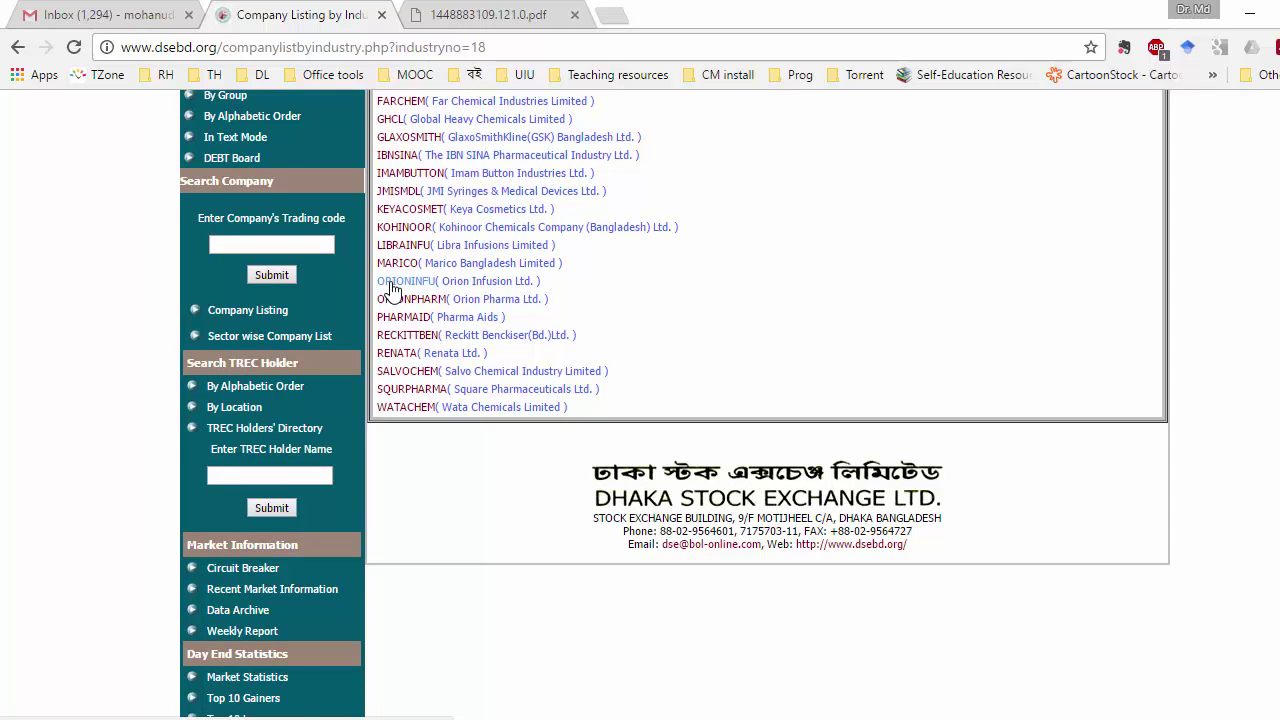
scroll(391, 288, "up", 4)
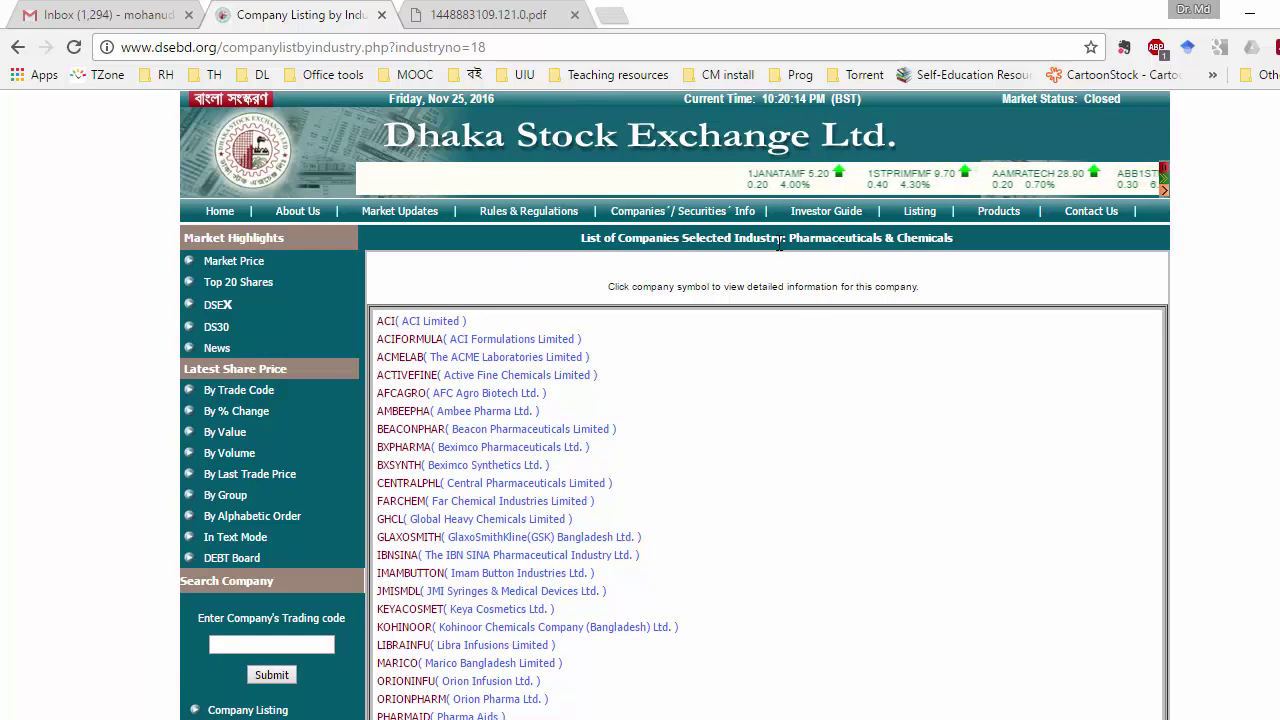
Step: Copy the industry name Pharmaceuticals & Chemicals from the Chrome page into Excel cell B3 as the sector, matching the destination formatting
double_click(815, 237)
left_click_drag(815, 237, 953, 238)
key("ctrl+c")
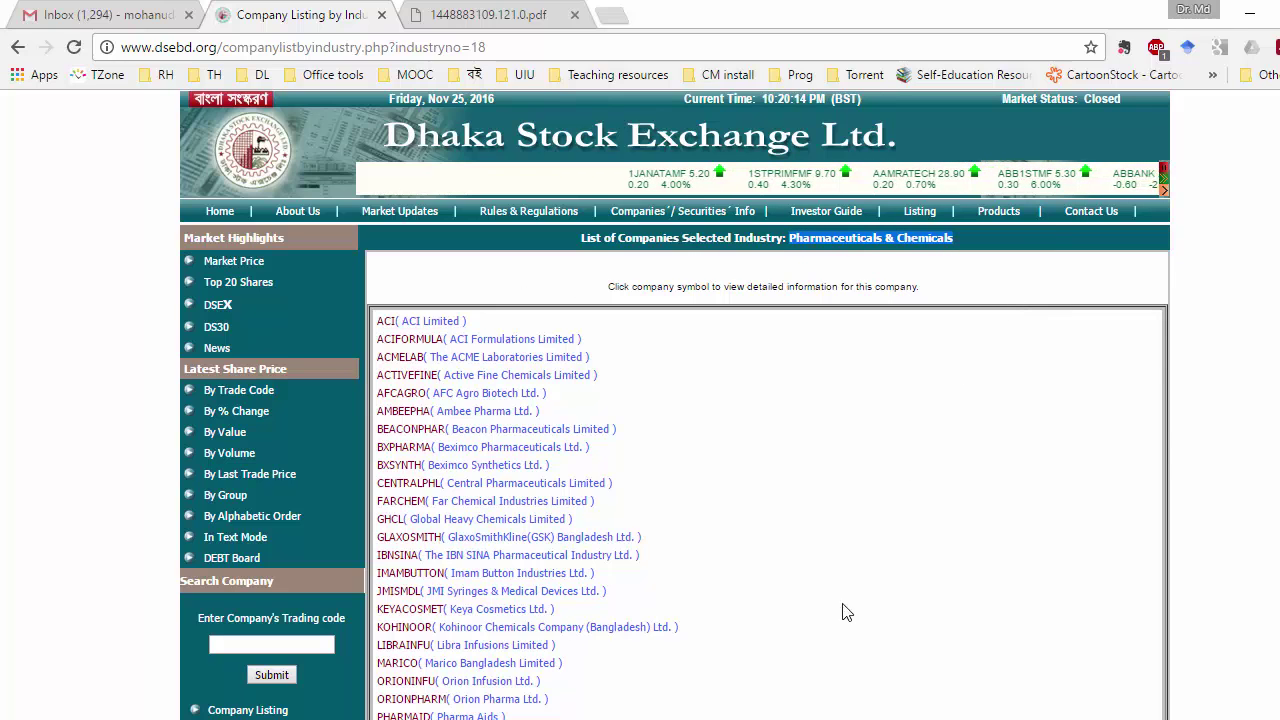
key("alt+Tab")
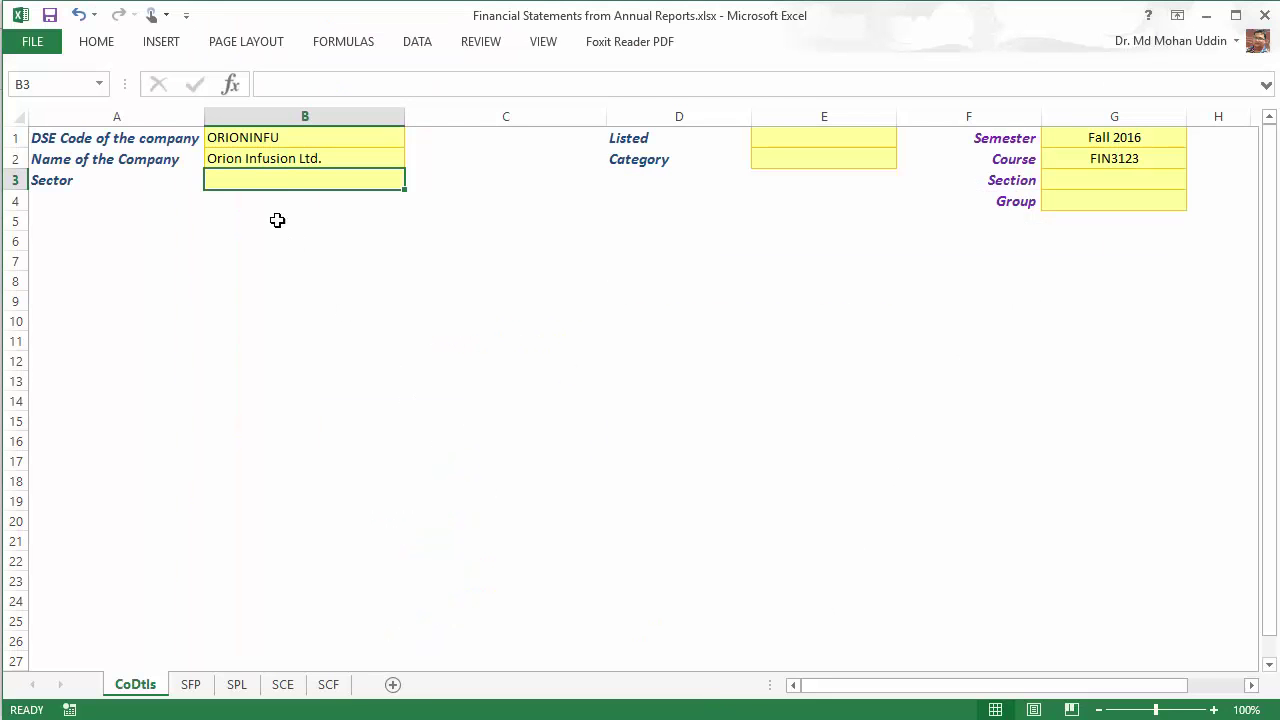
key("ctrl+v")
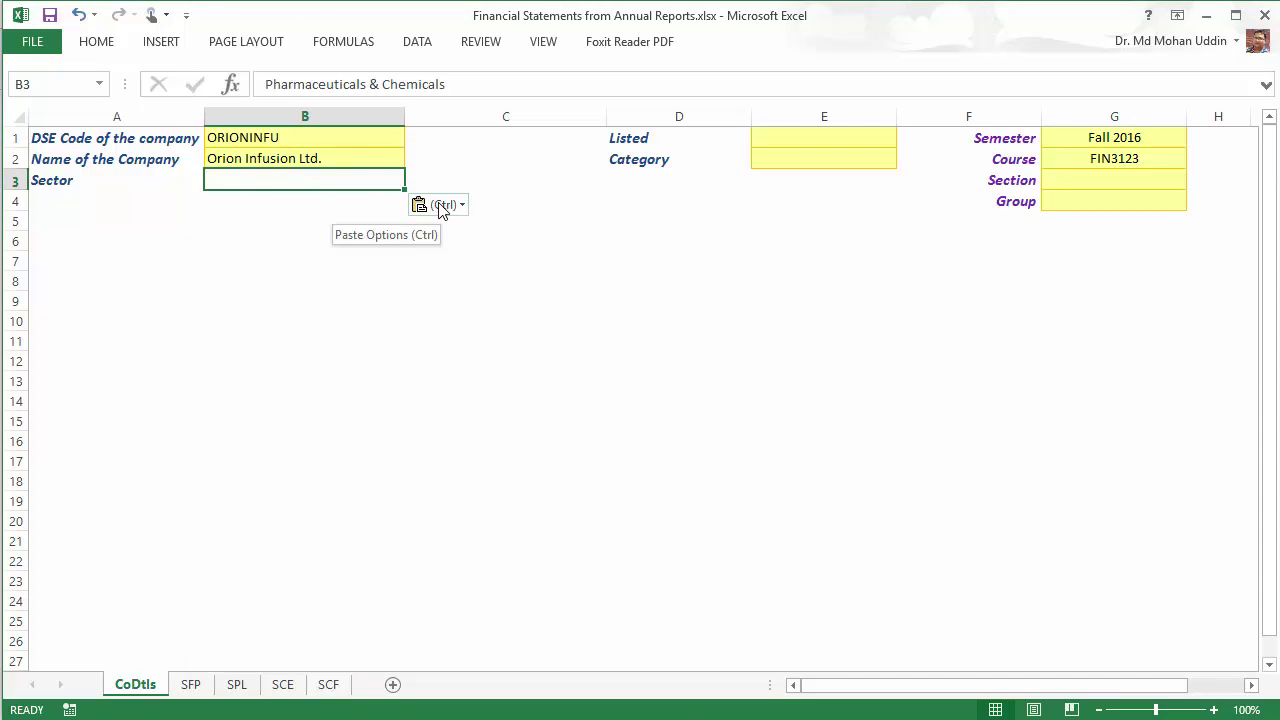
left_click(458, 208)
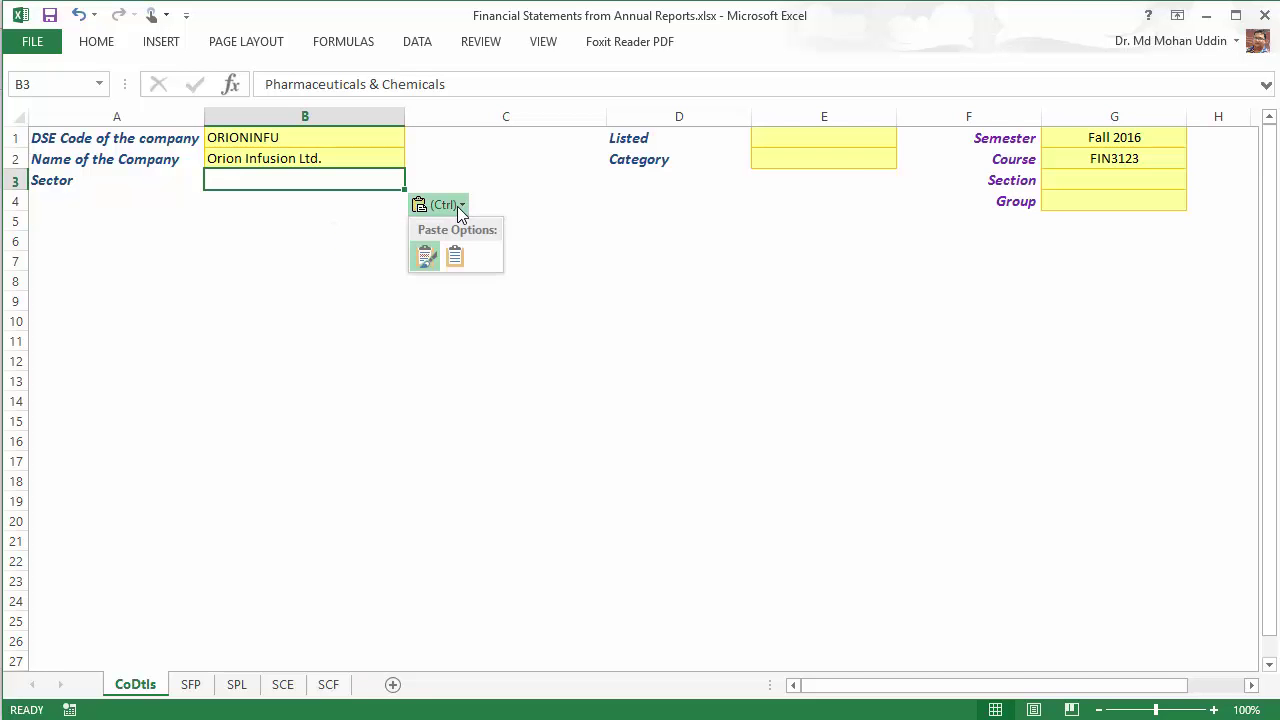
left_click(454, 258)
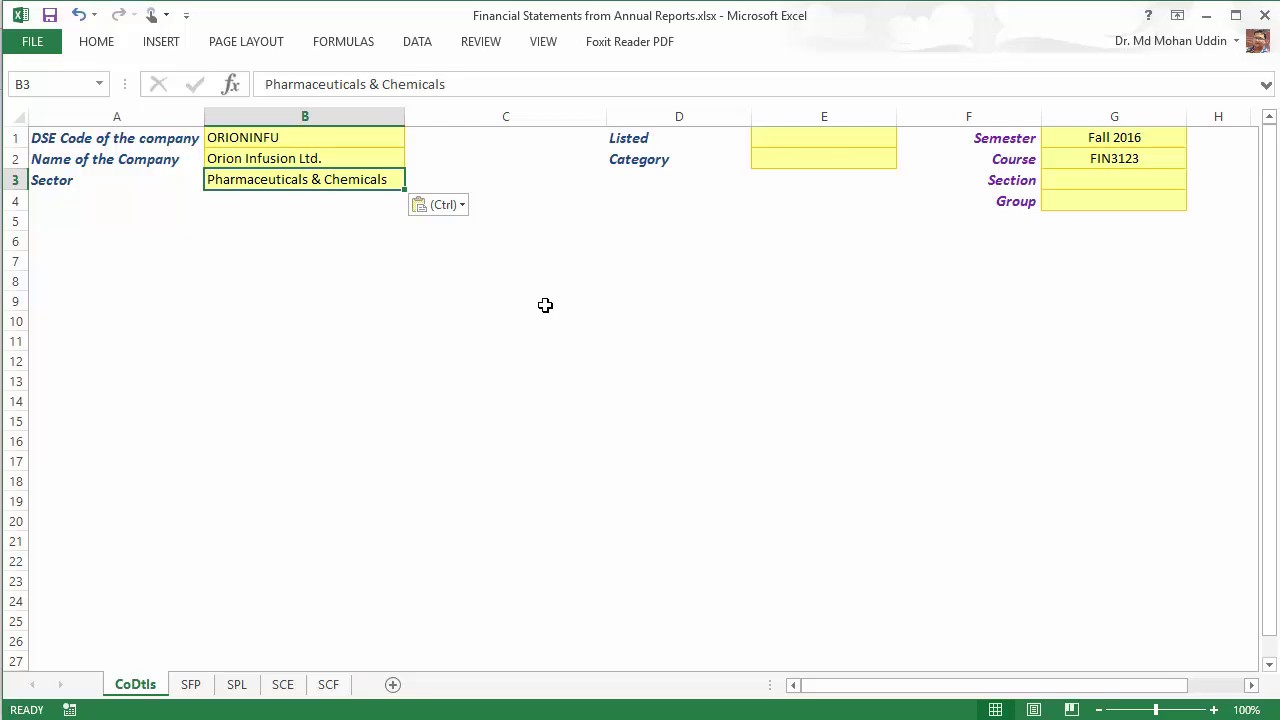
key("Down")
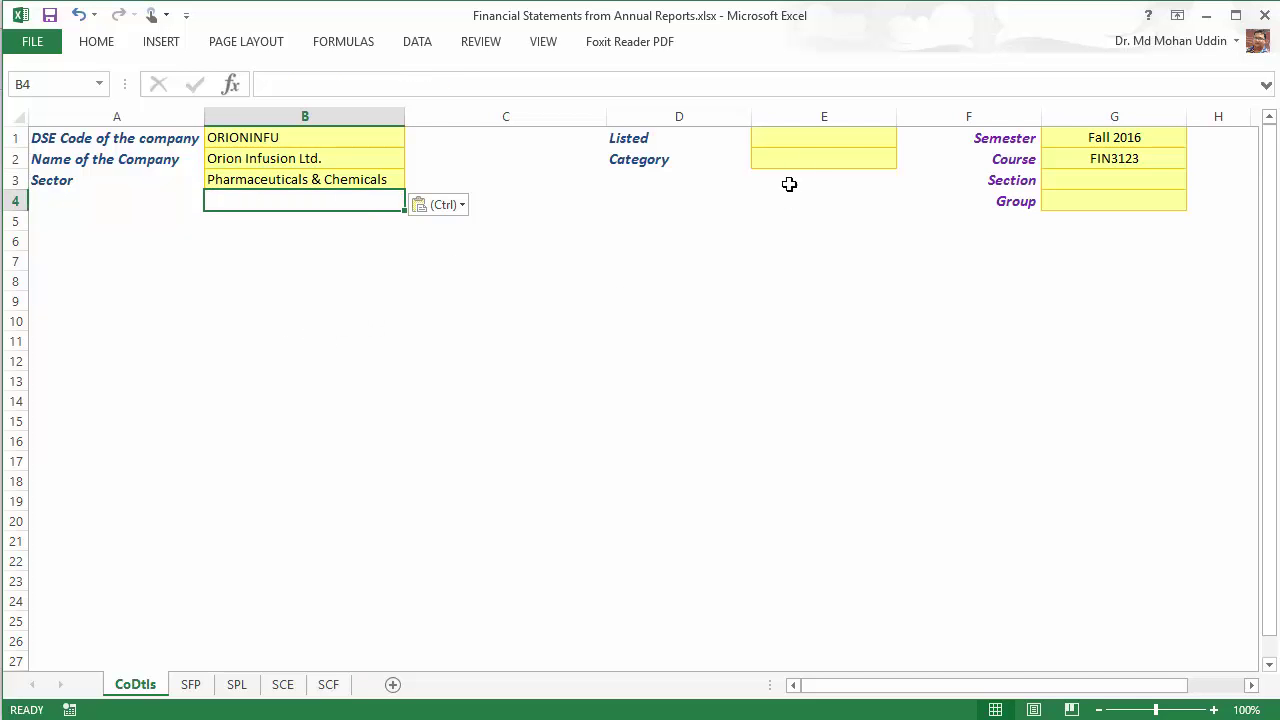
Step: Select the Listed cell E1, switch to Chrome and open ORIONINFU's company page from the exchange's full company listing
double_click(802, 141)
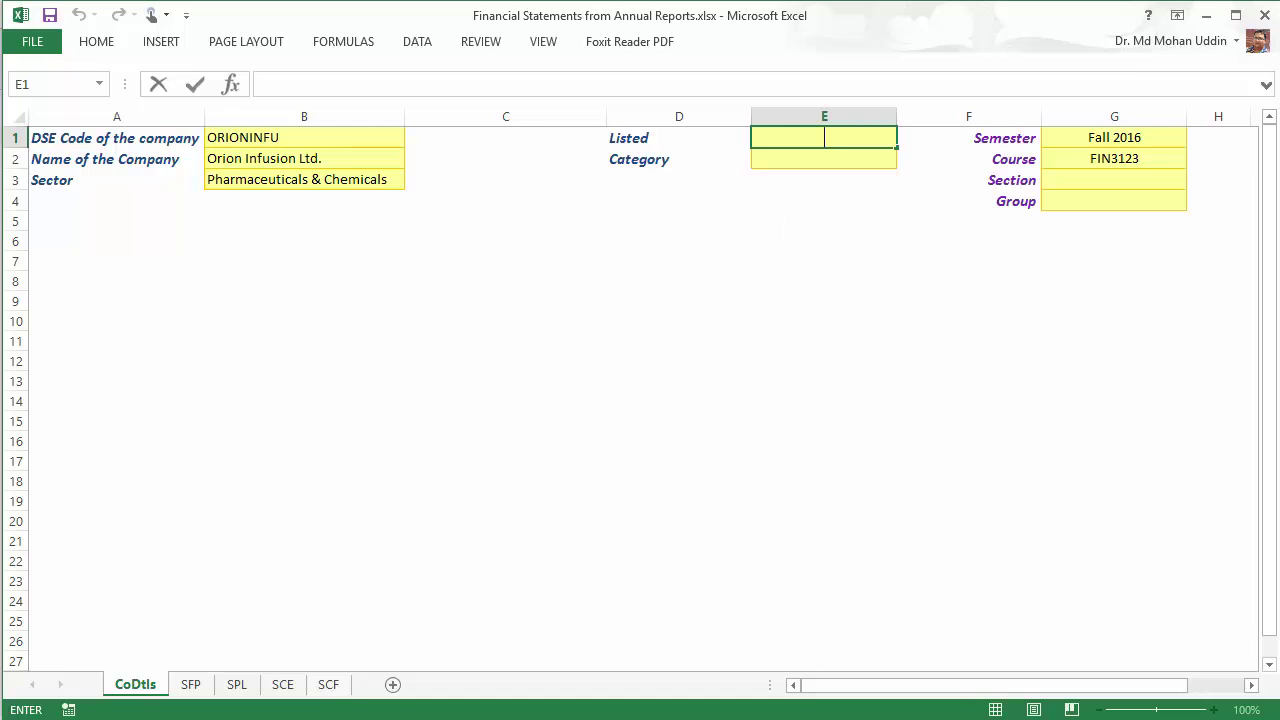
key("alt+Tab")
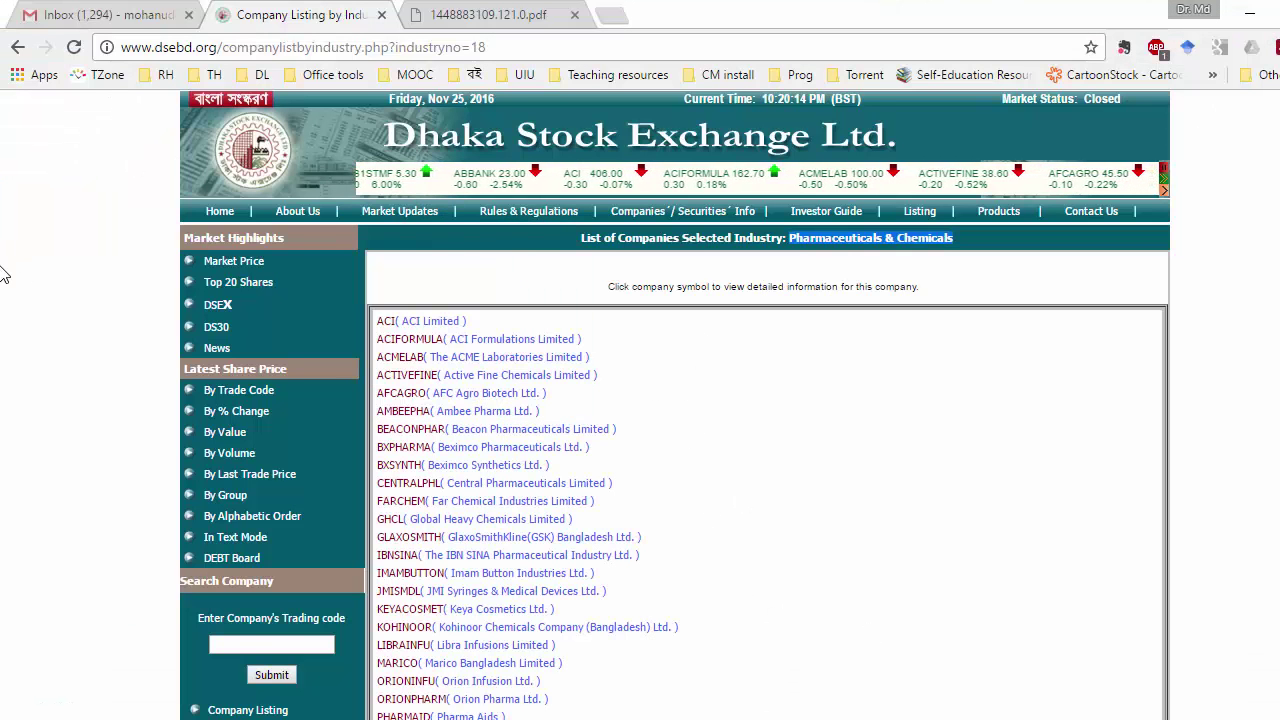
scroll(22, 554, "down", 5)
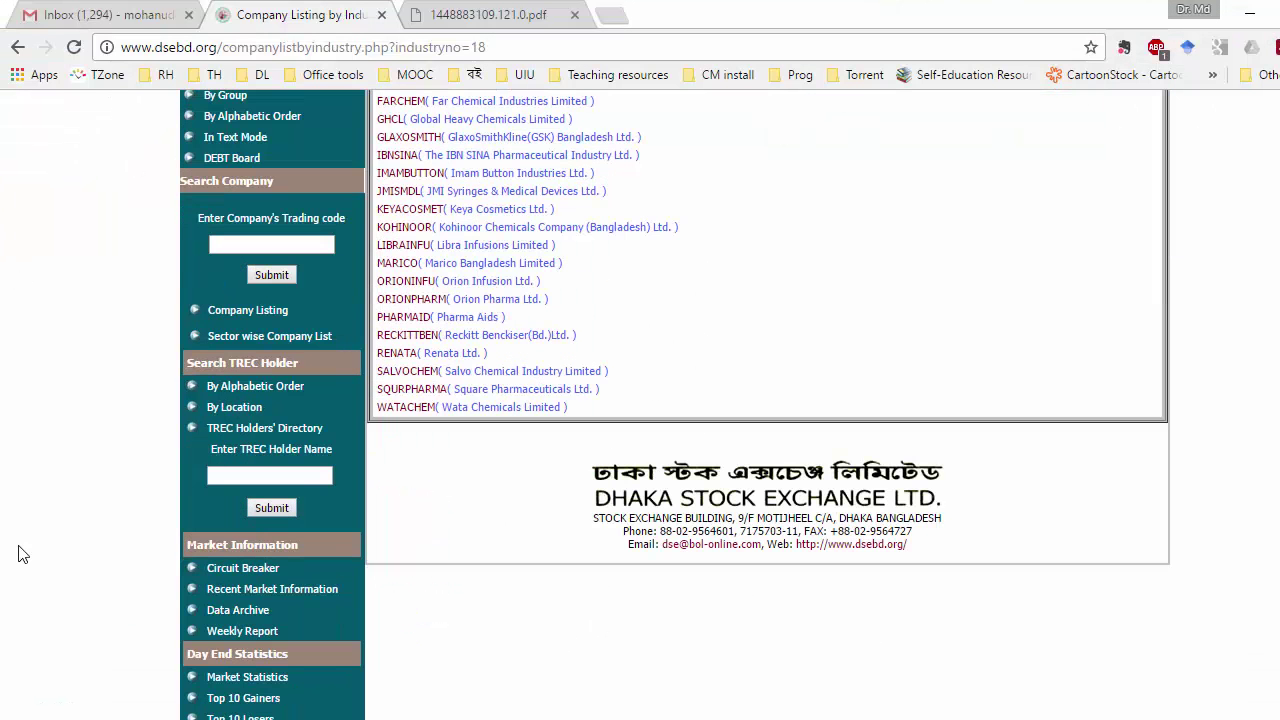
left_click(247, 310)
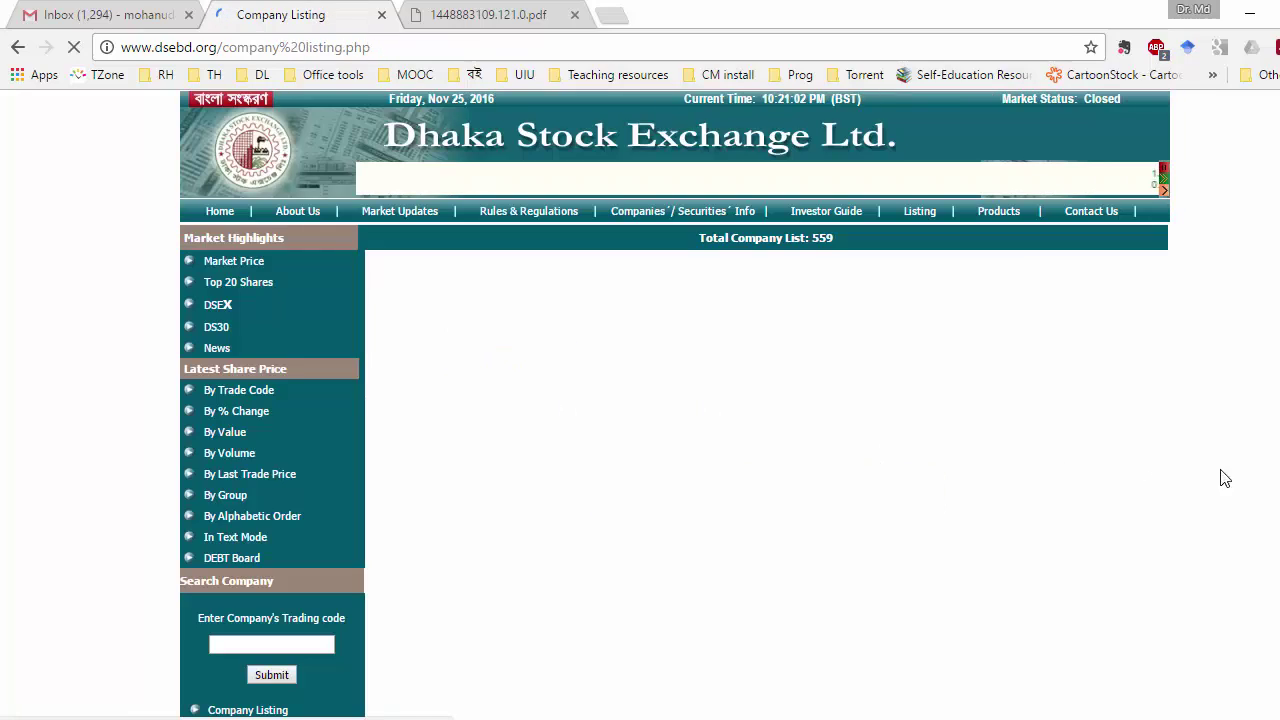
scroll(1267, 469, "down", 10)
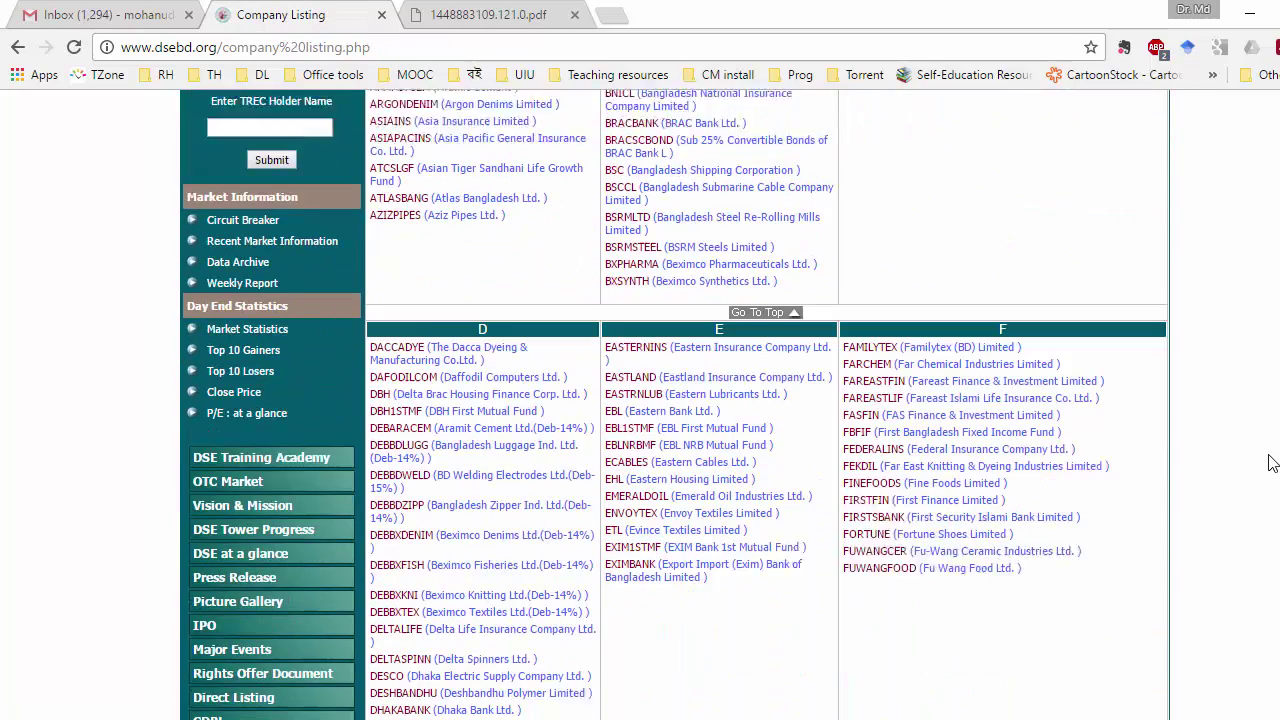
scroll(1080, 508, "down", 10)
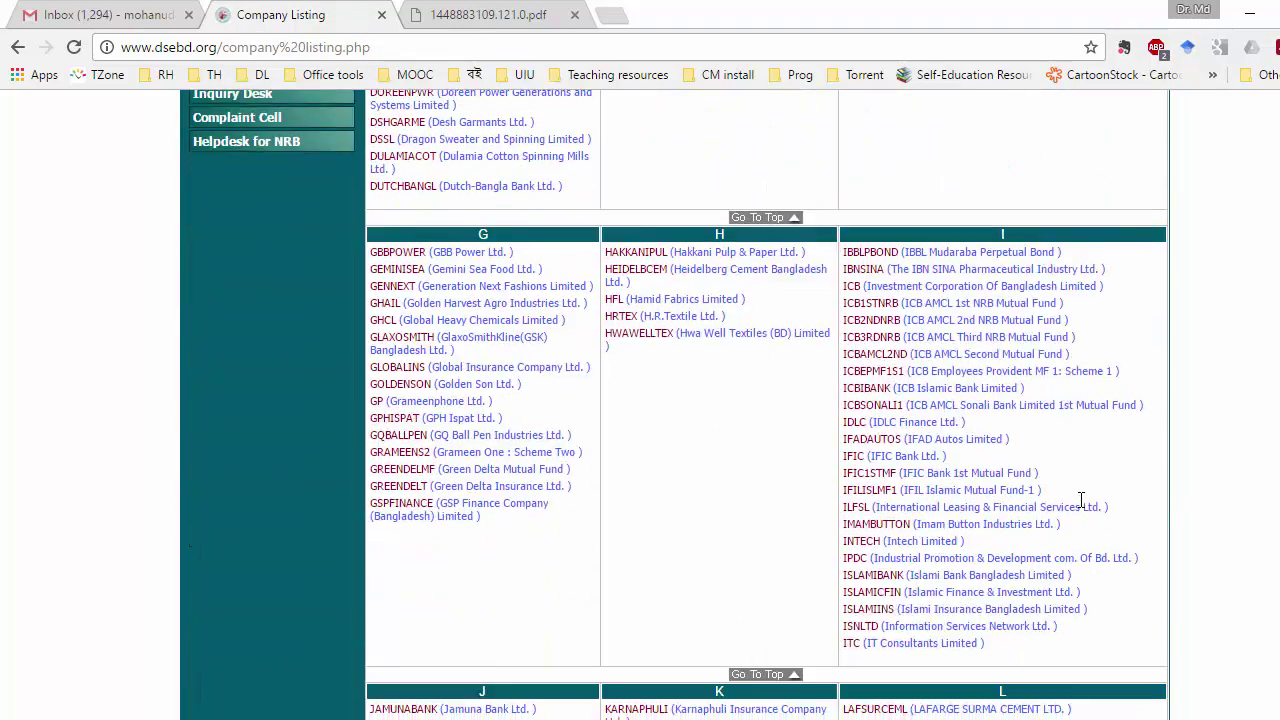
scroll(1080, 508, "down", 3)
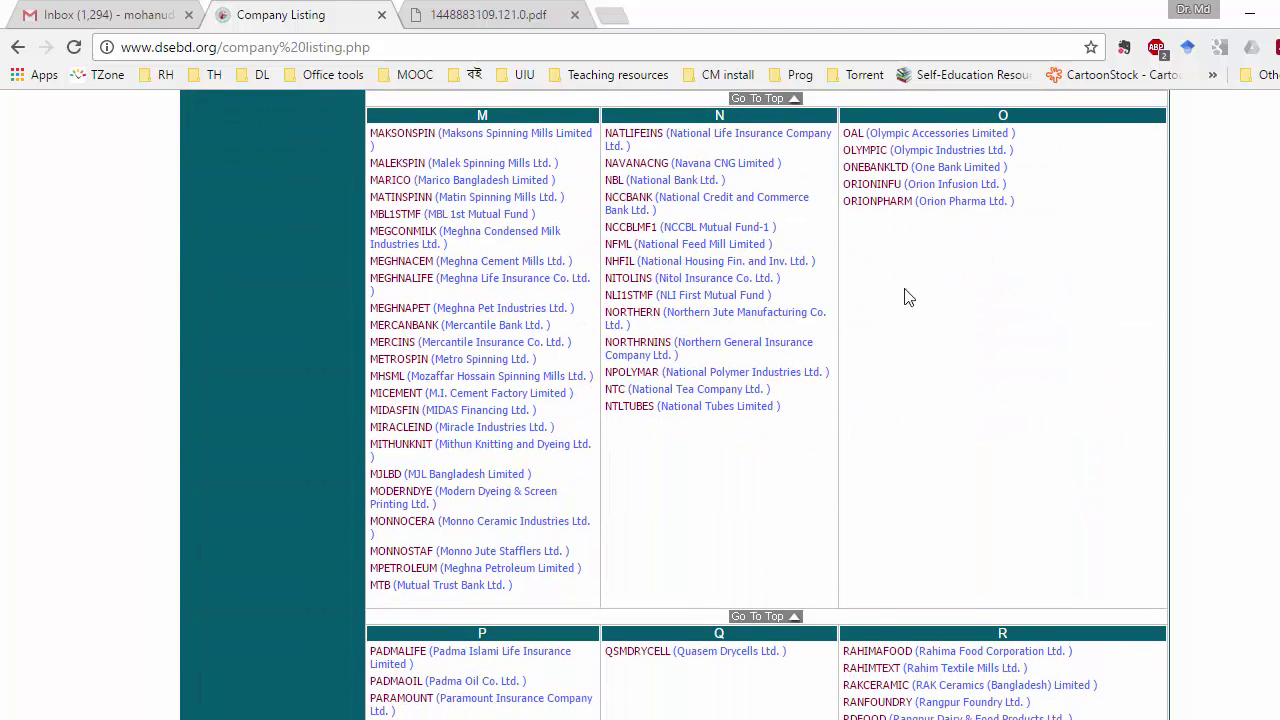
left_click(873, 193)
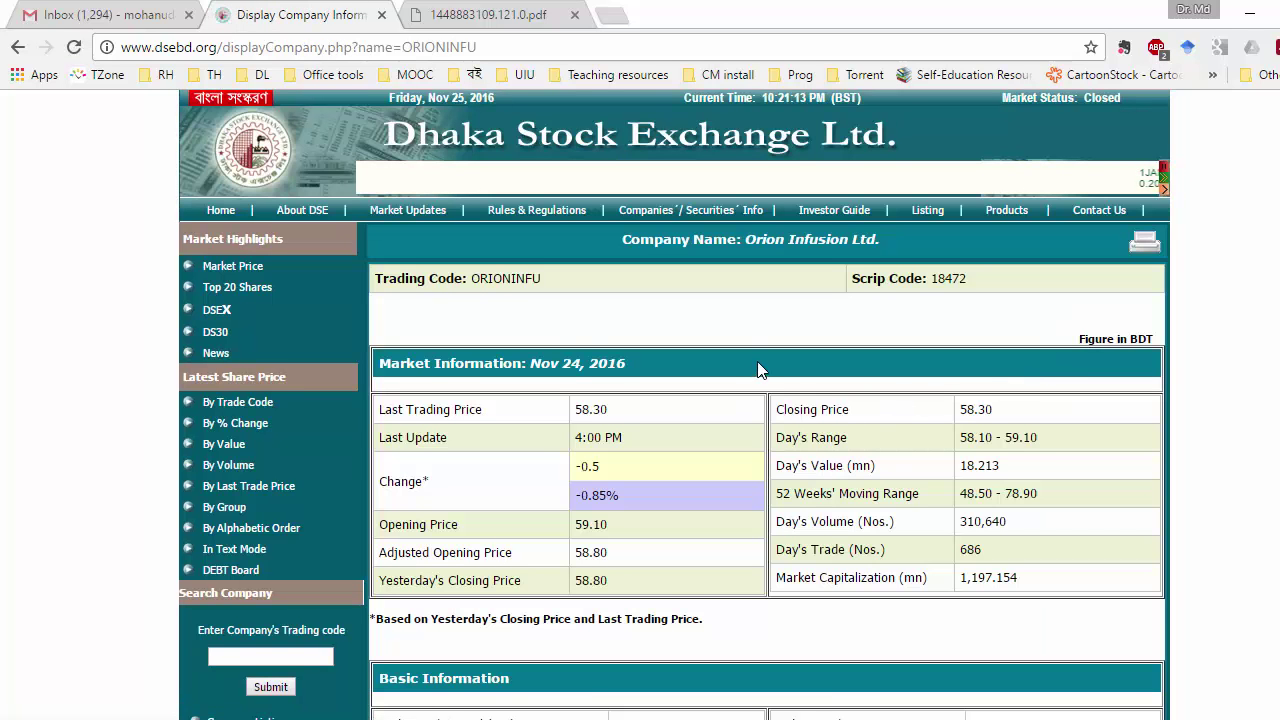
Step: Find the listing year under Other Information of the Company and enter 1994 in Excel's Listed cell E1
scroll(760, 368, "down", 4)
scroll(757, 368, "down", 11)
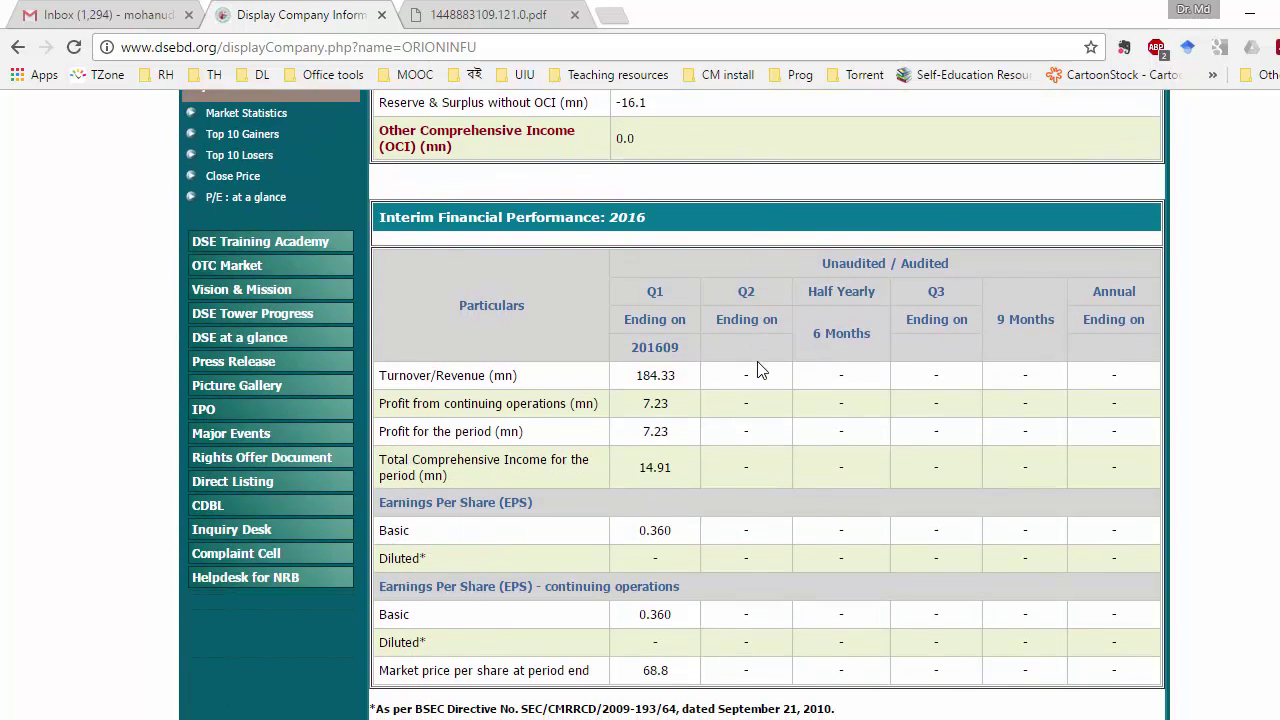
scroll(758, 368, "down", 8)
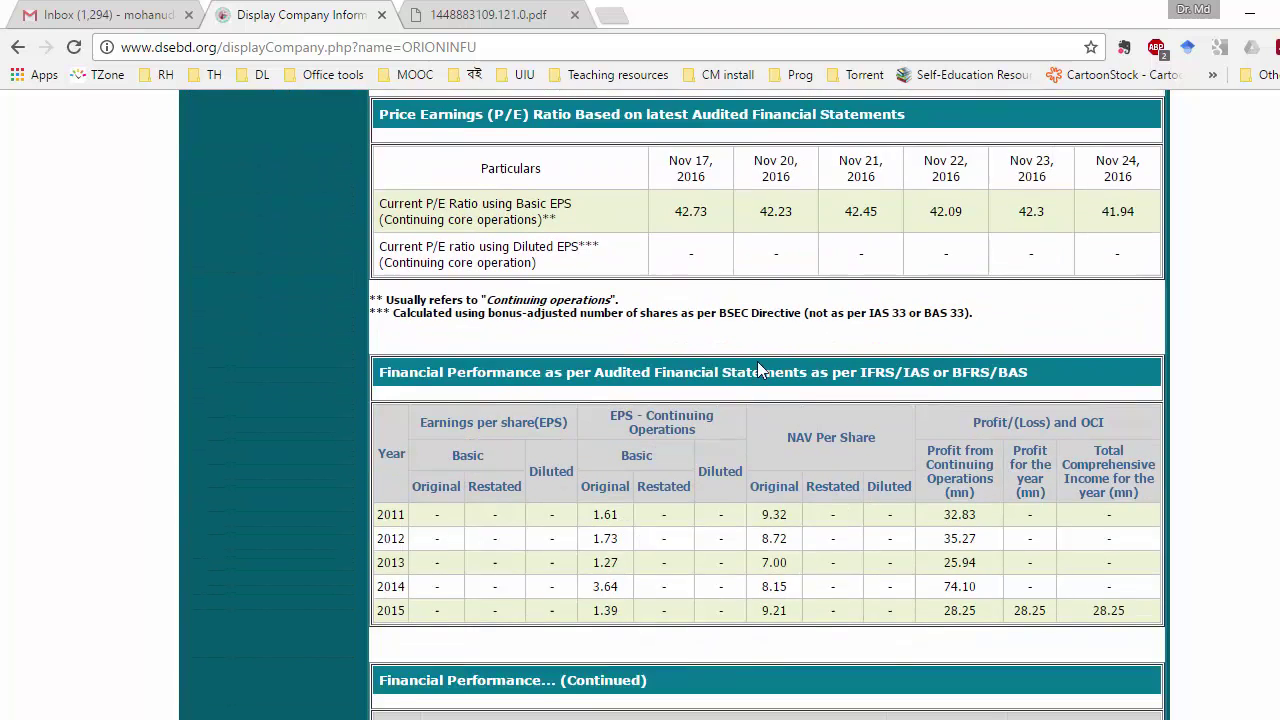
scroll(758, 370, "down", 5)
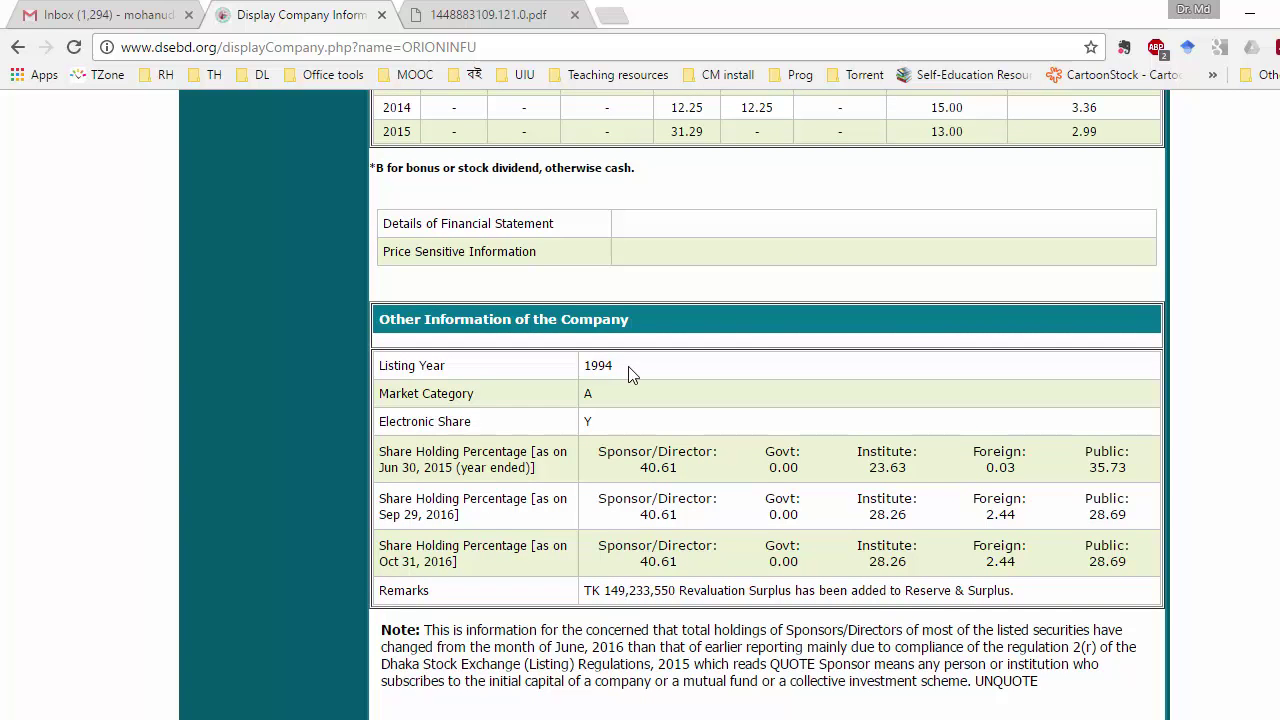
key("alt+Tab")
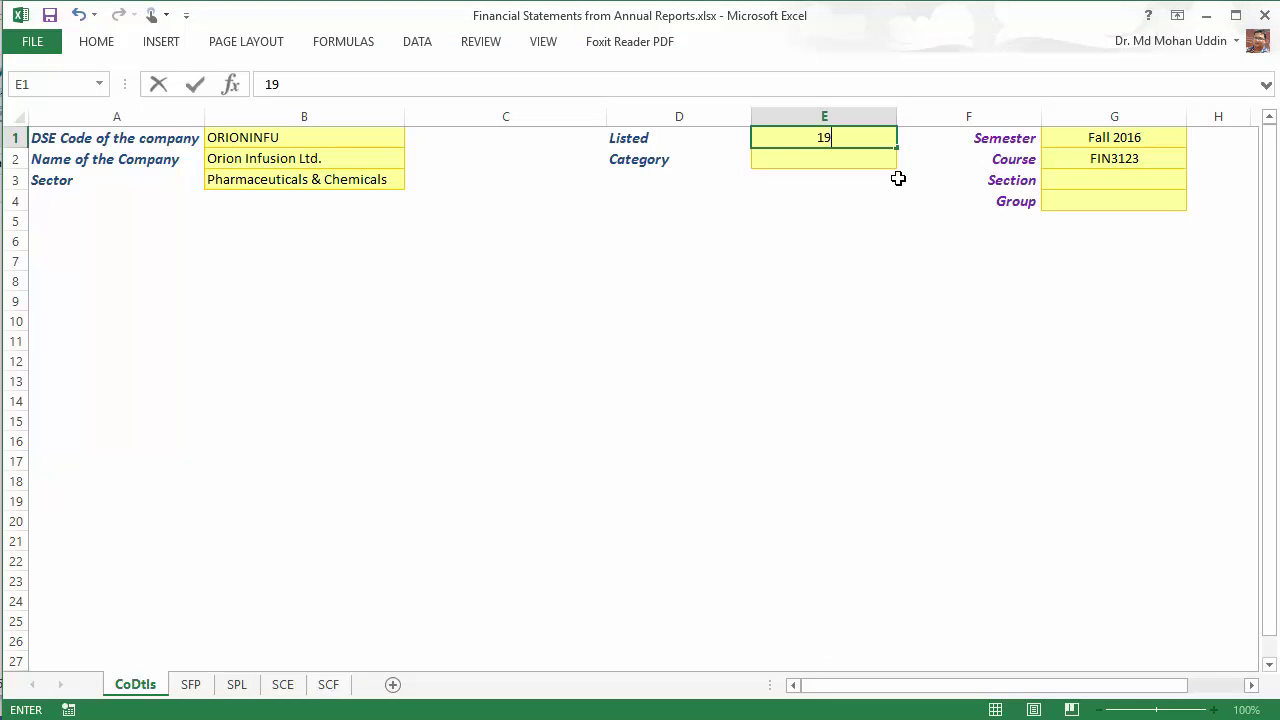
type("94")
Step: Look up the market category on the company page in Chrome and enter A in Excel's Category cell E2
double_click(843, 162)
key("alt+Tab")
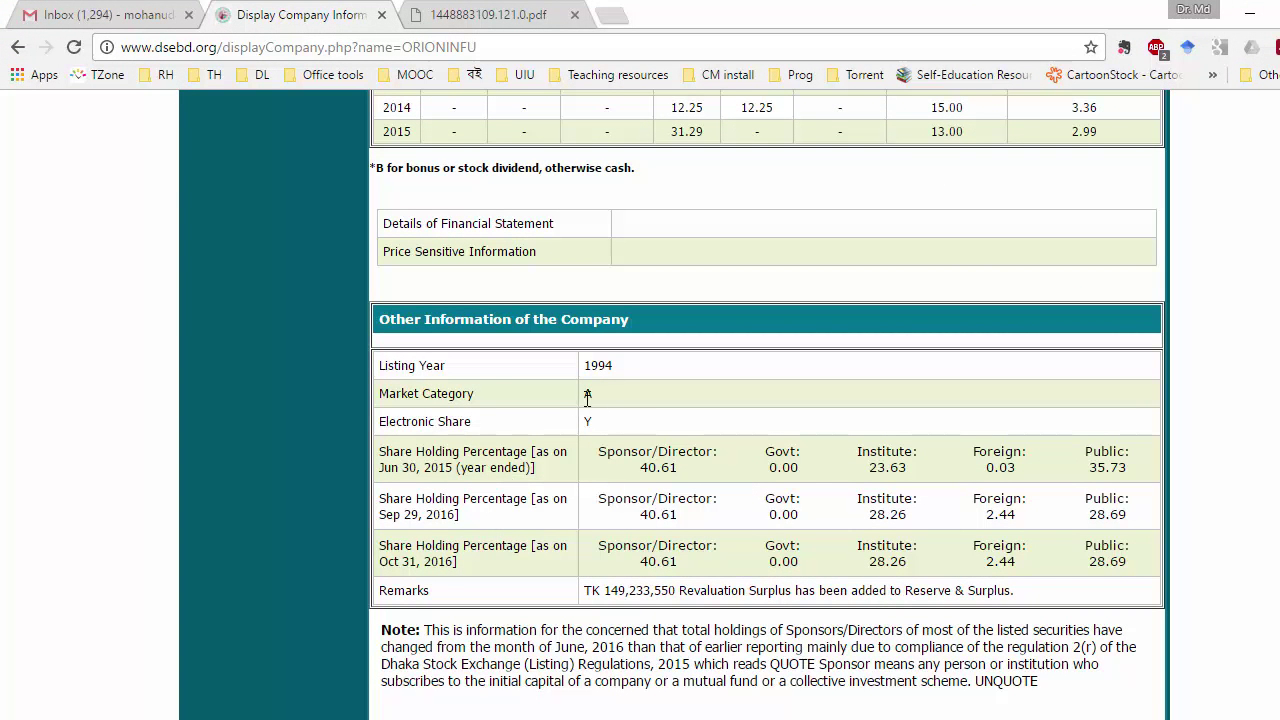
key("alt+Tab")
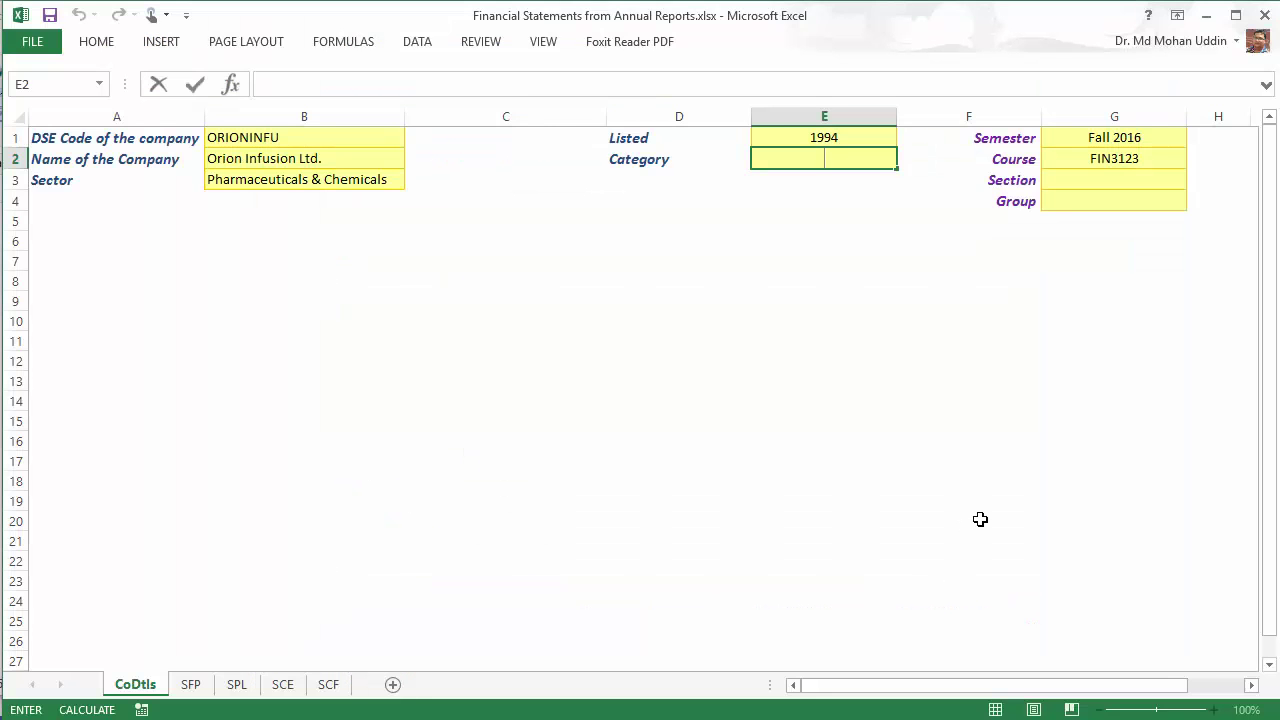
type("A")
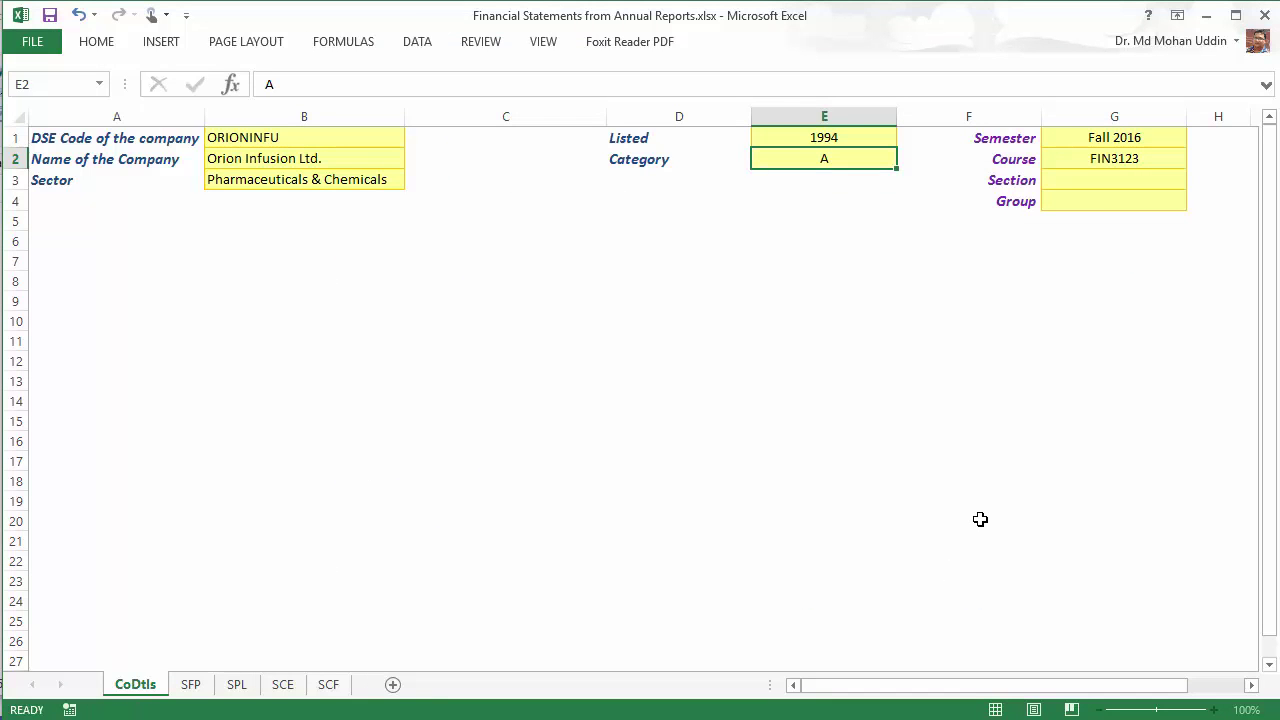
key("Return")
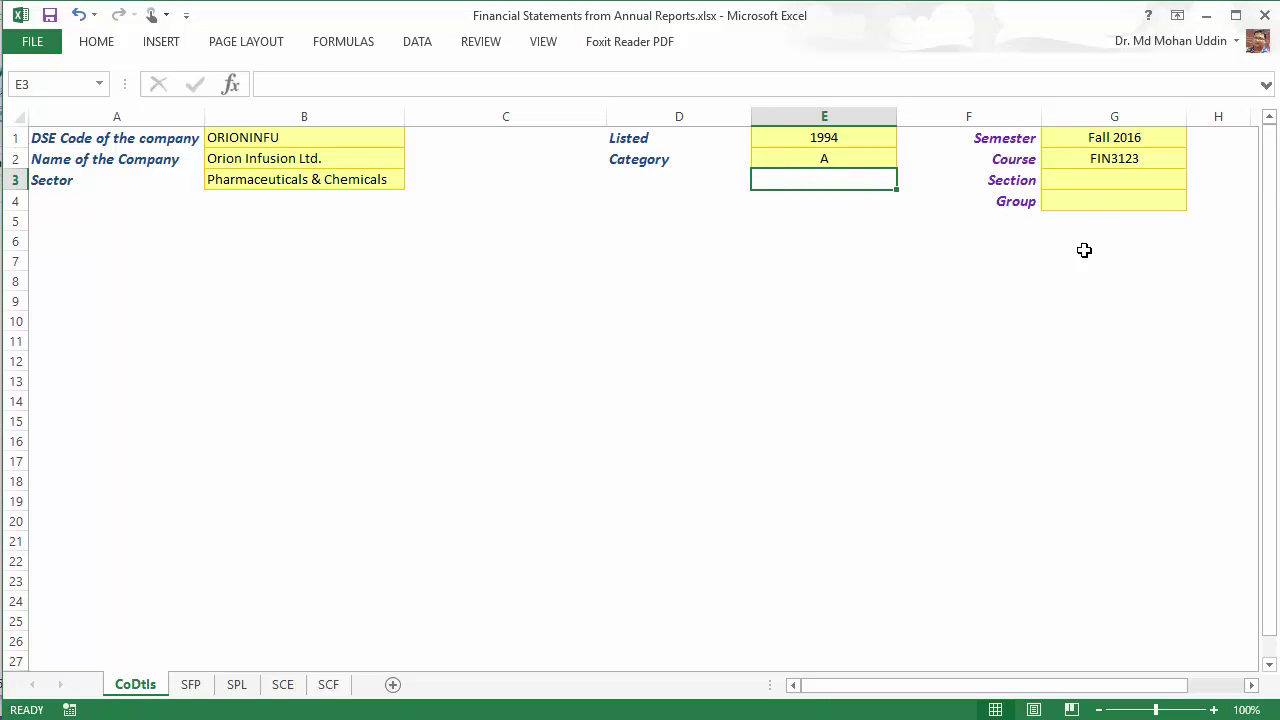
Step: Enter X as the Section in G3 and X3 as the Group in G4
left_click(1100, 136)
left_click(1178, 166)
key("Down")
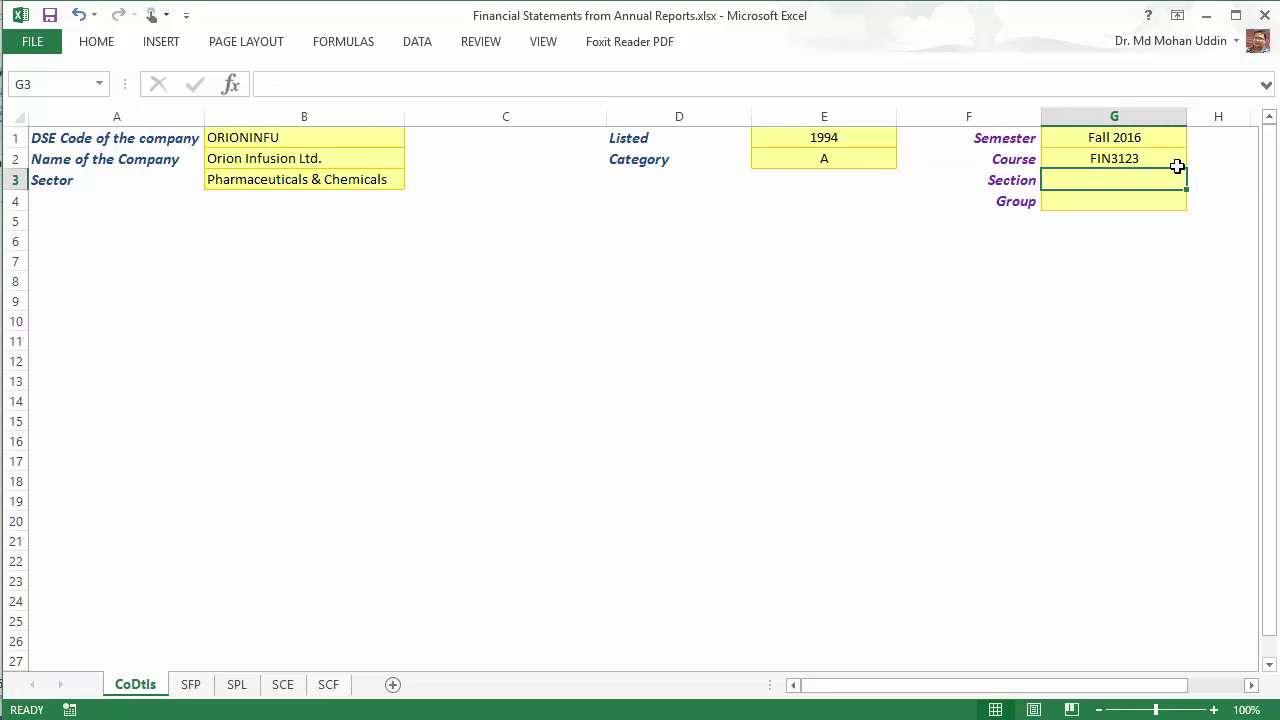
type("X")
key("Return")
type("X3")
key("Return")
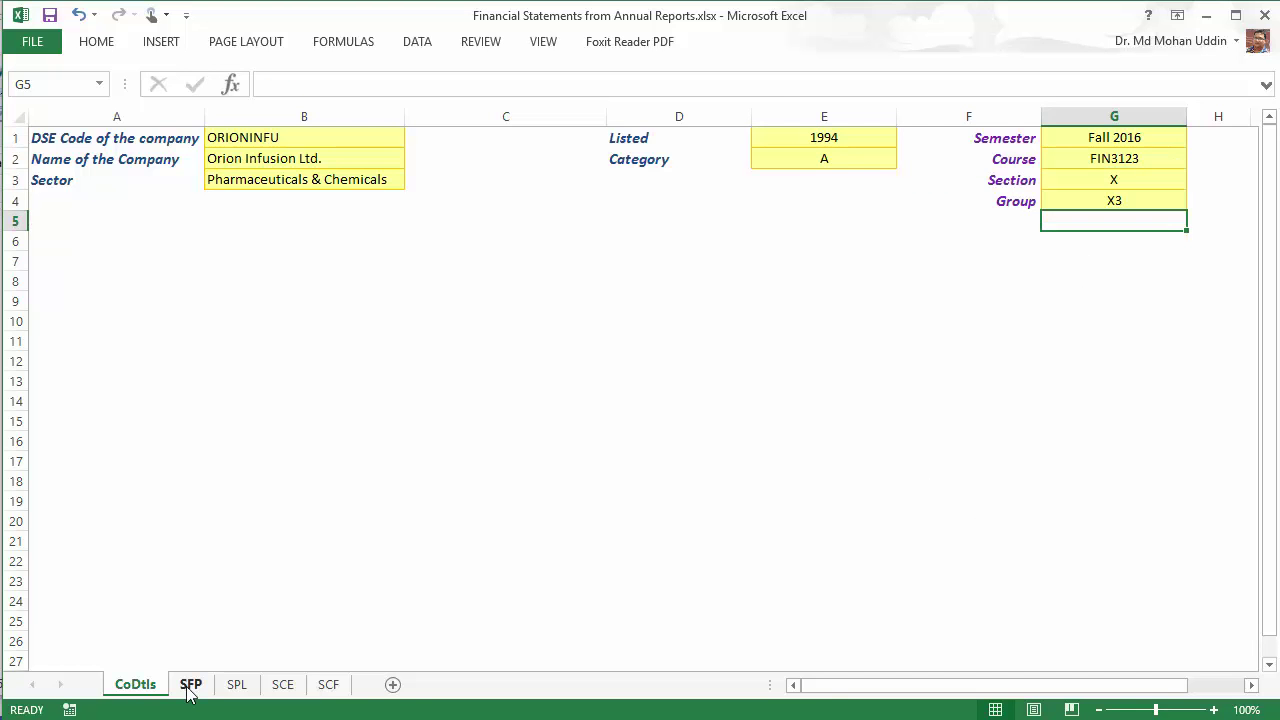
Step: Open the SFP sheet and compare its year-end date headers with the Statement of Financial Position in the annual report PDF in Chrome
left_click(190, 686)
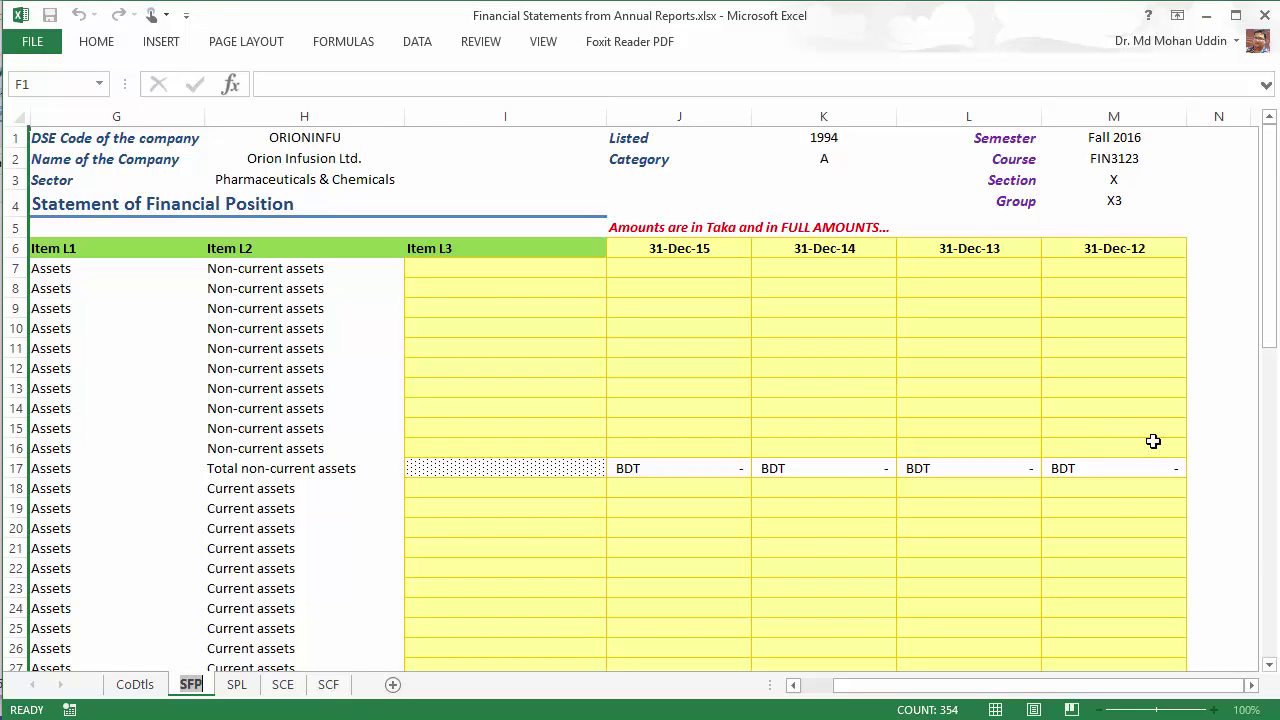
left_click(1231, 448)
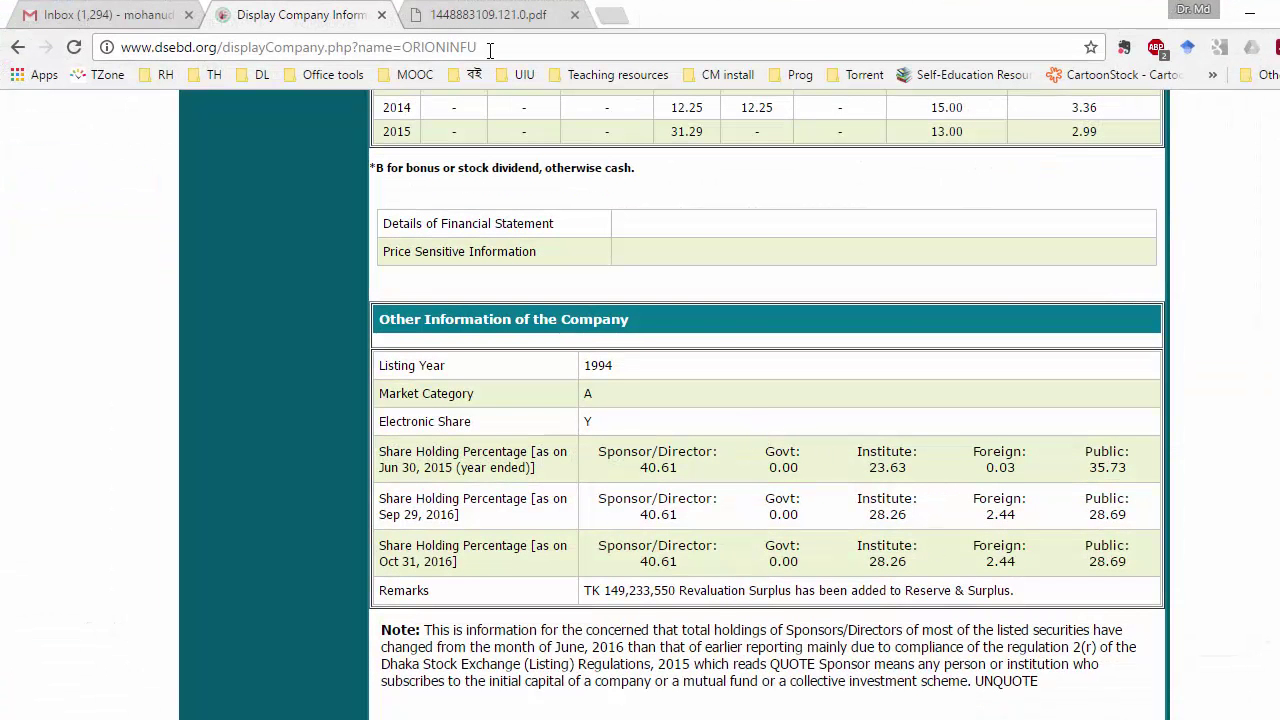
left_click(495, 16)
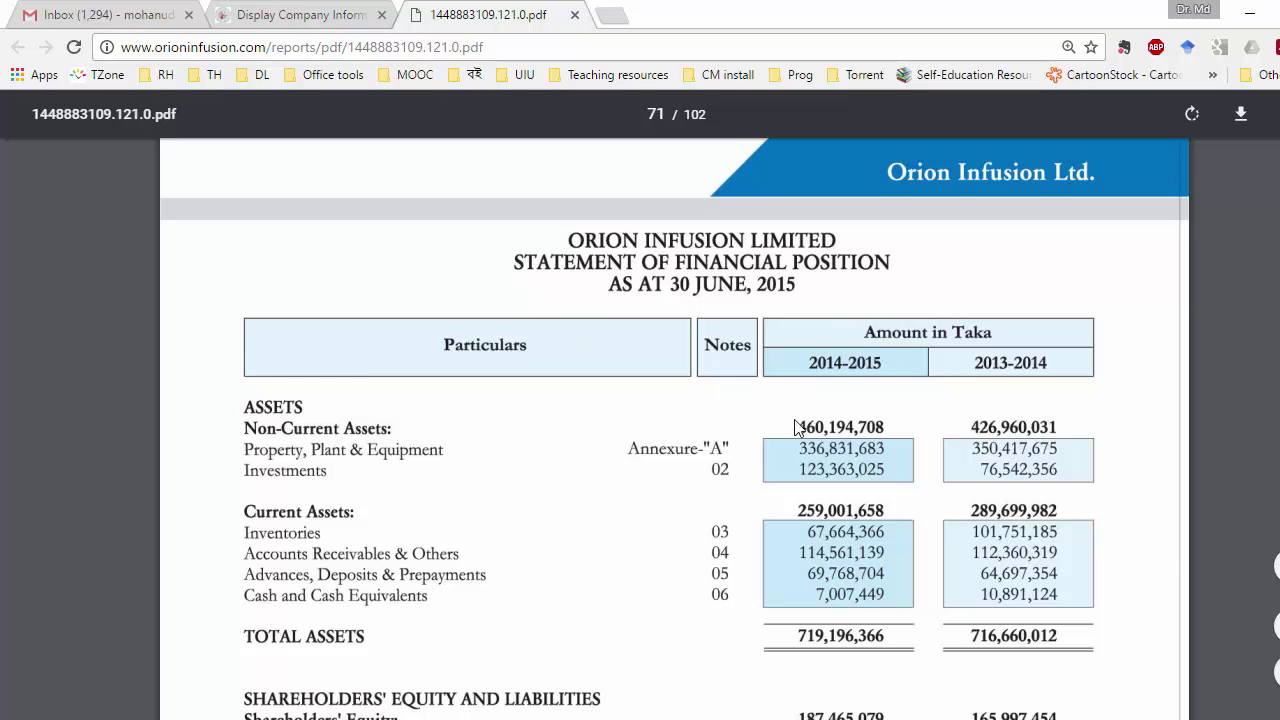
scroll(923, 323, "down", 2)
scroll(900, 300, "up", 1)
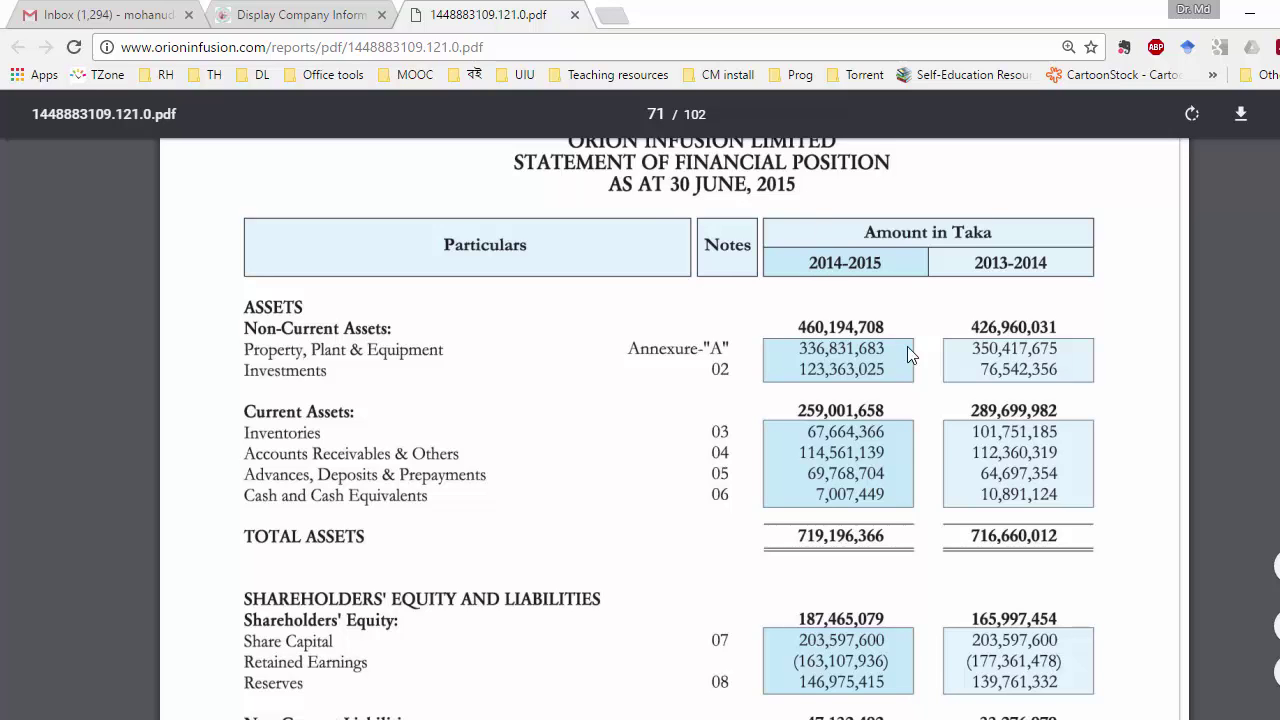
key("alt+Tab")
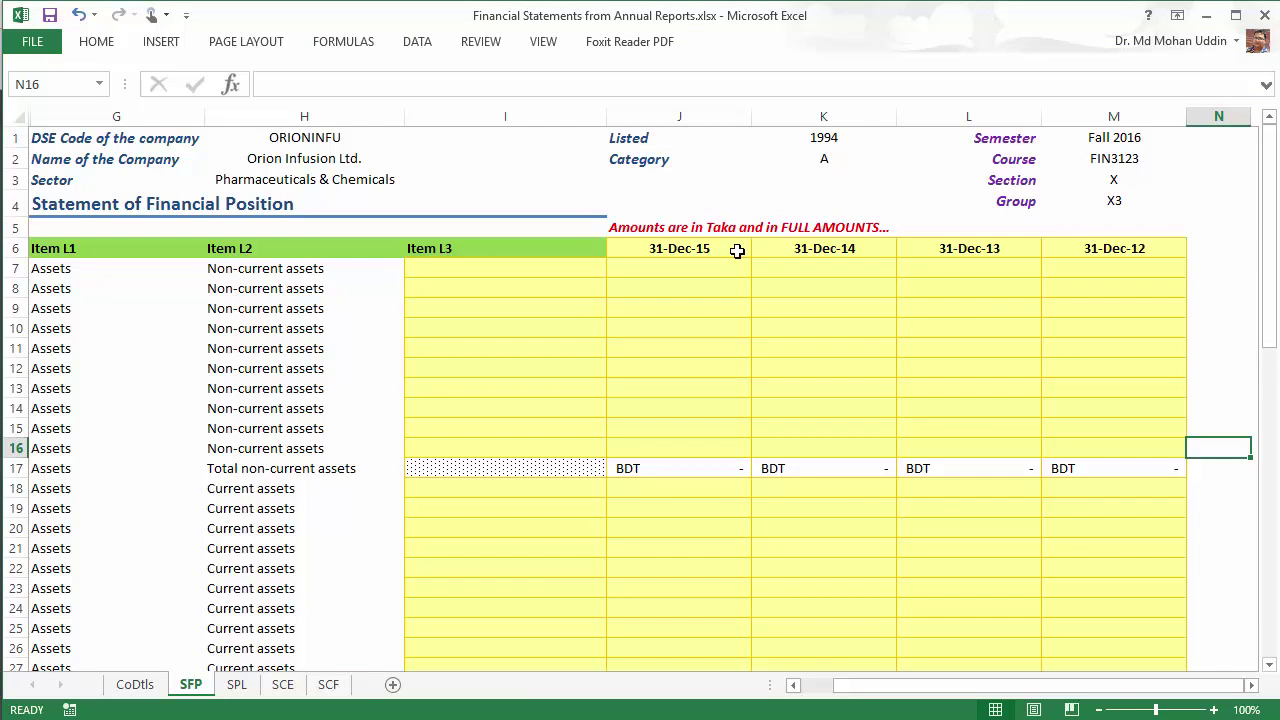
left_click(706, 252)
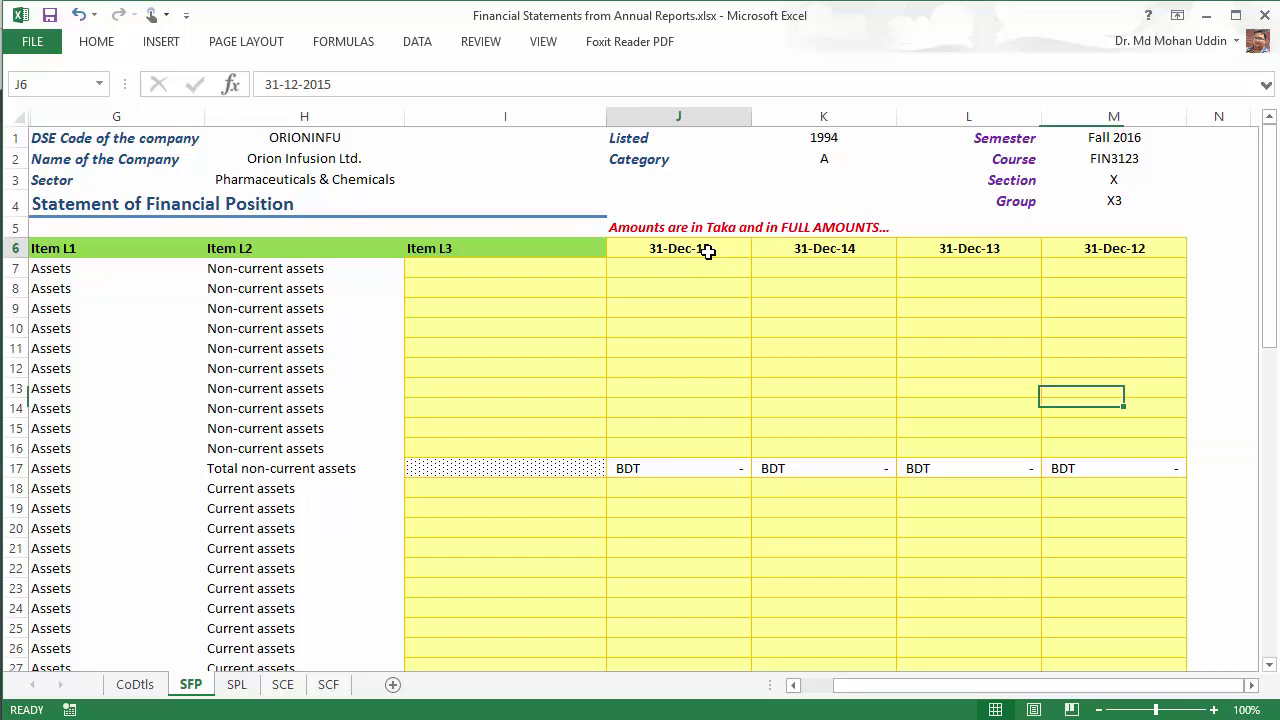
Step: Inspect the DSE code formula in H1 and try to edit the label beside it in G1
left_click(295, 137)
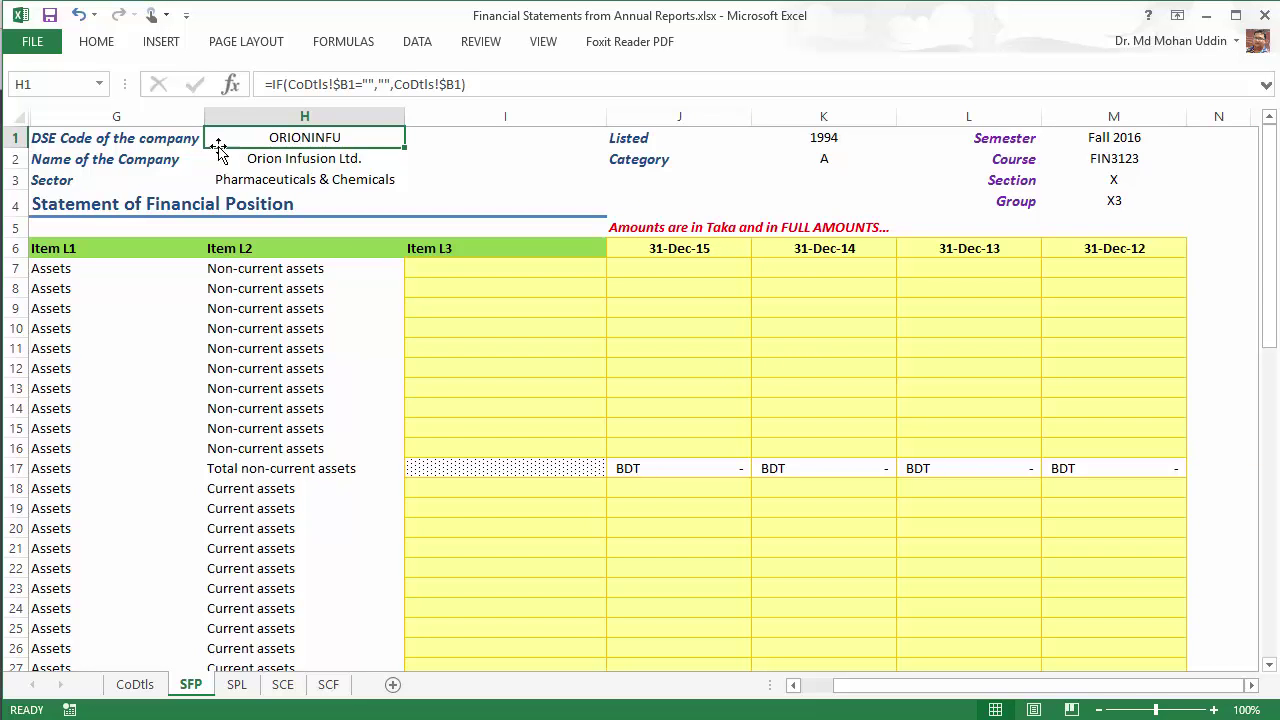
double_click(157, 138)
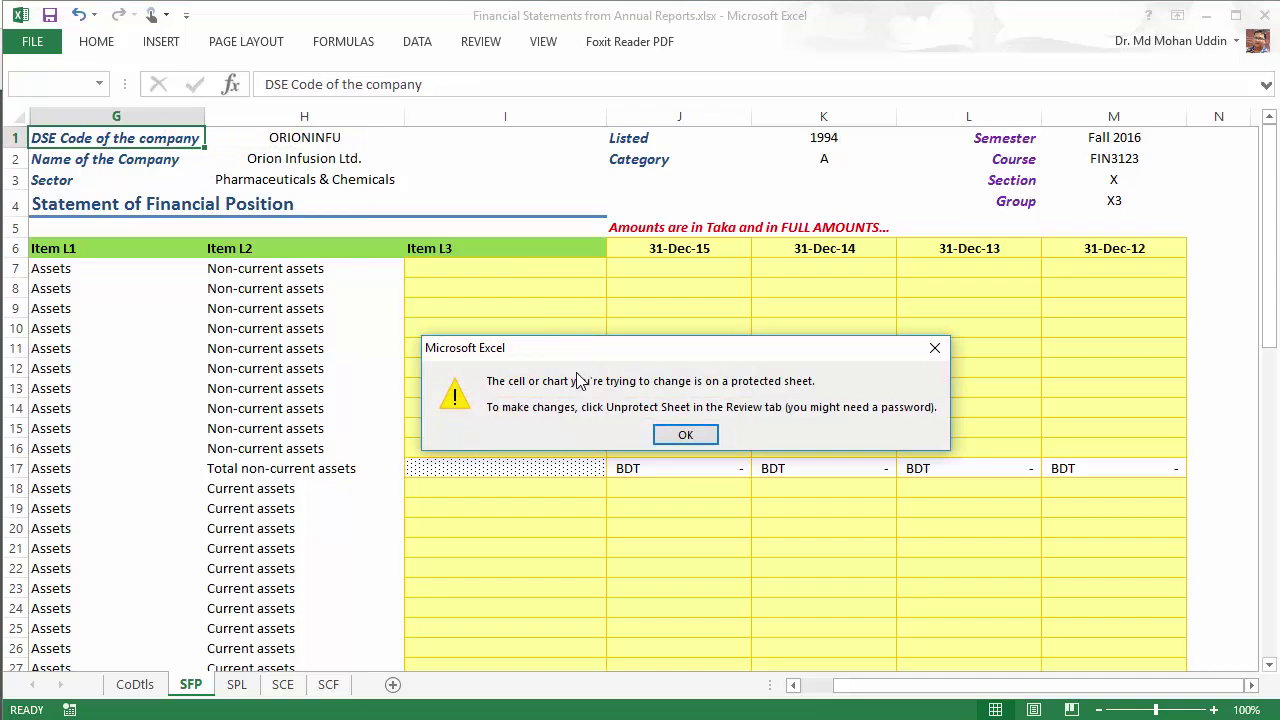
left_click(675, 435)
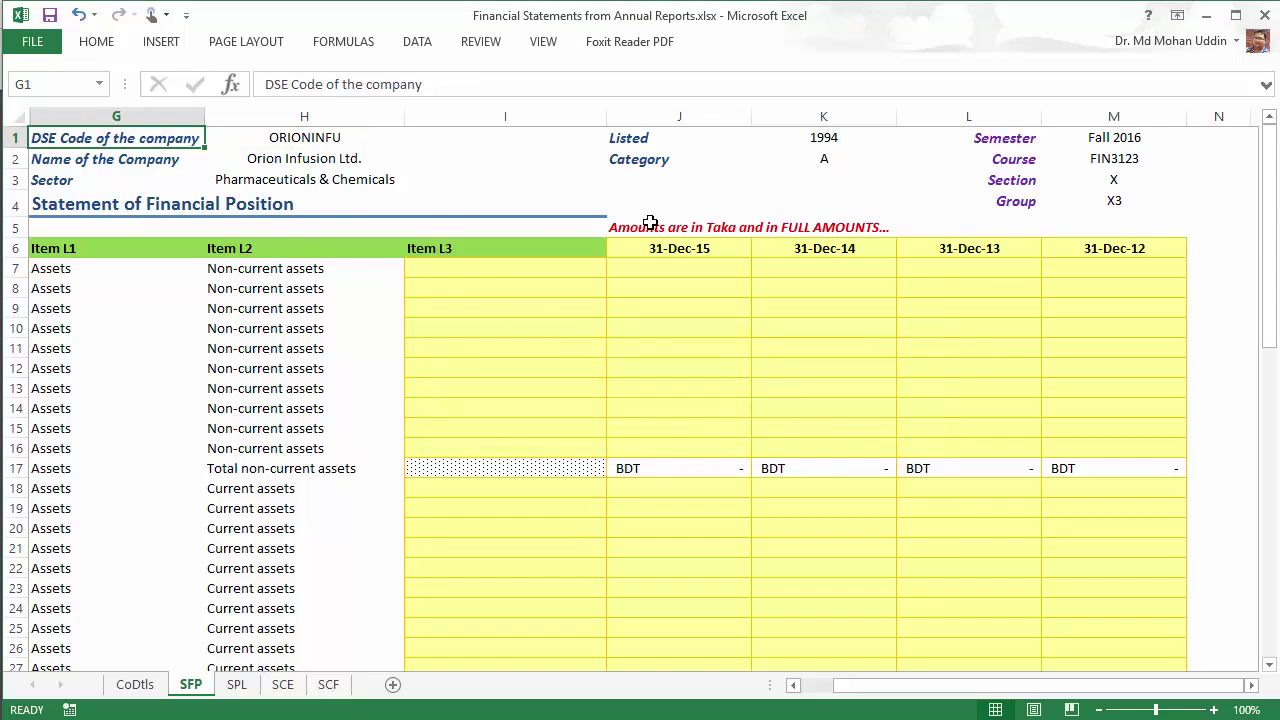
Step: Examine the company header cells in rows 1 and 2 of the SFP sheet for their formulas linked to the CoDtls sheet
key("Right")
key("Right")
key("Right")
key("Right")
key("Right")
key("Right")
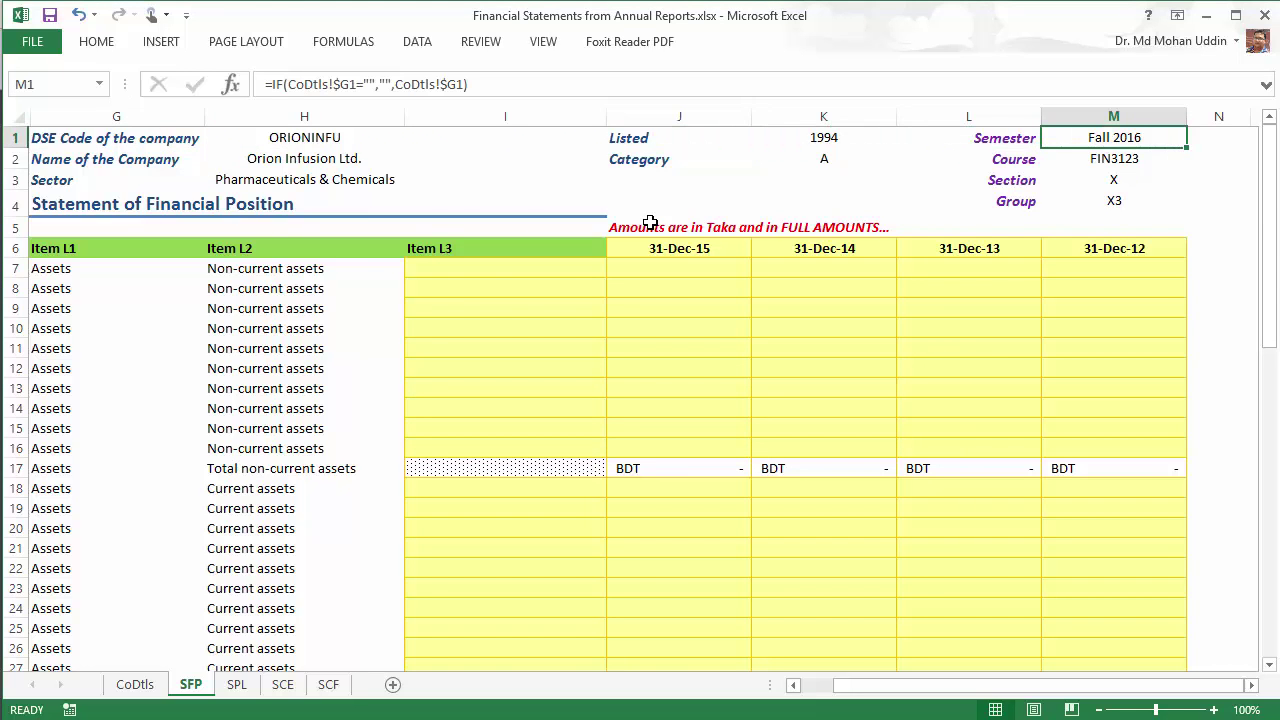
key("Down")
key("Left")
key("Left")
key("Left")
key("Left")
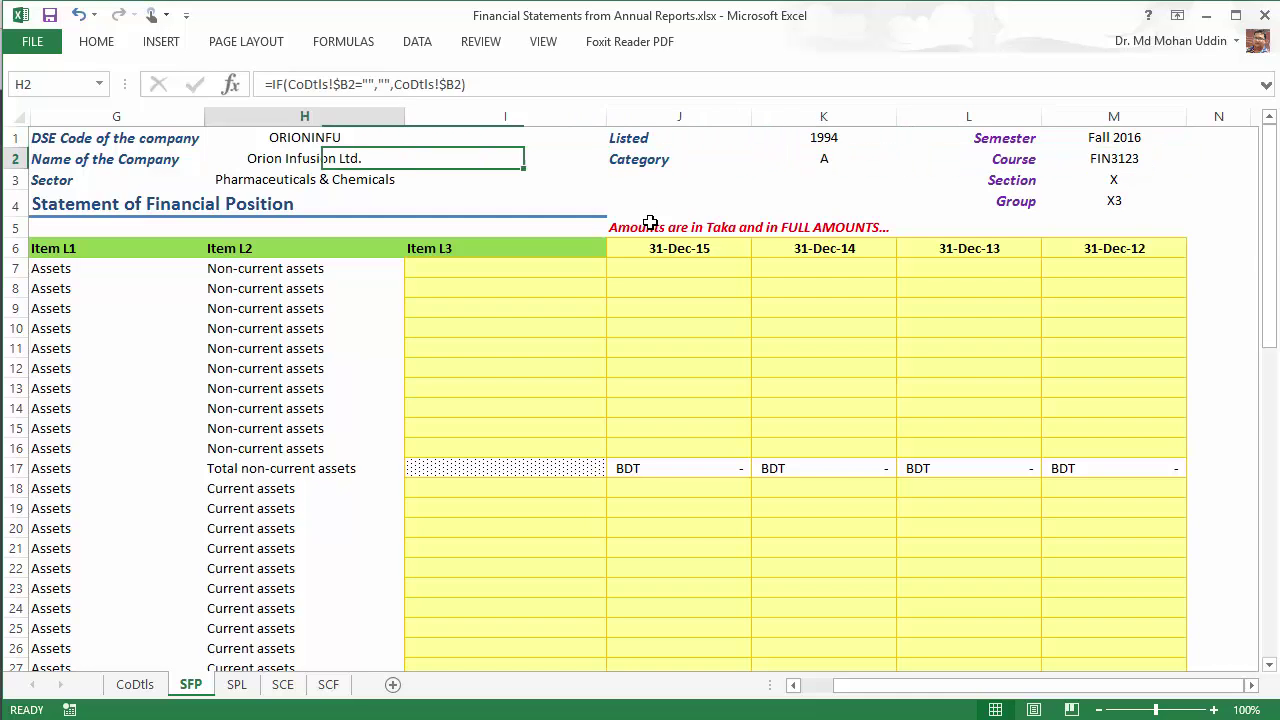
Step: Examine the Sector, Category and Group header cells of the SFP sheet for their formulas linked to the CoDtls sheet
key("Left")
key("Down")
key("Right")
key("Right")
key("Right")
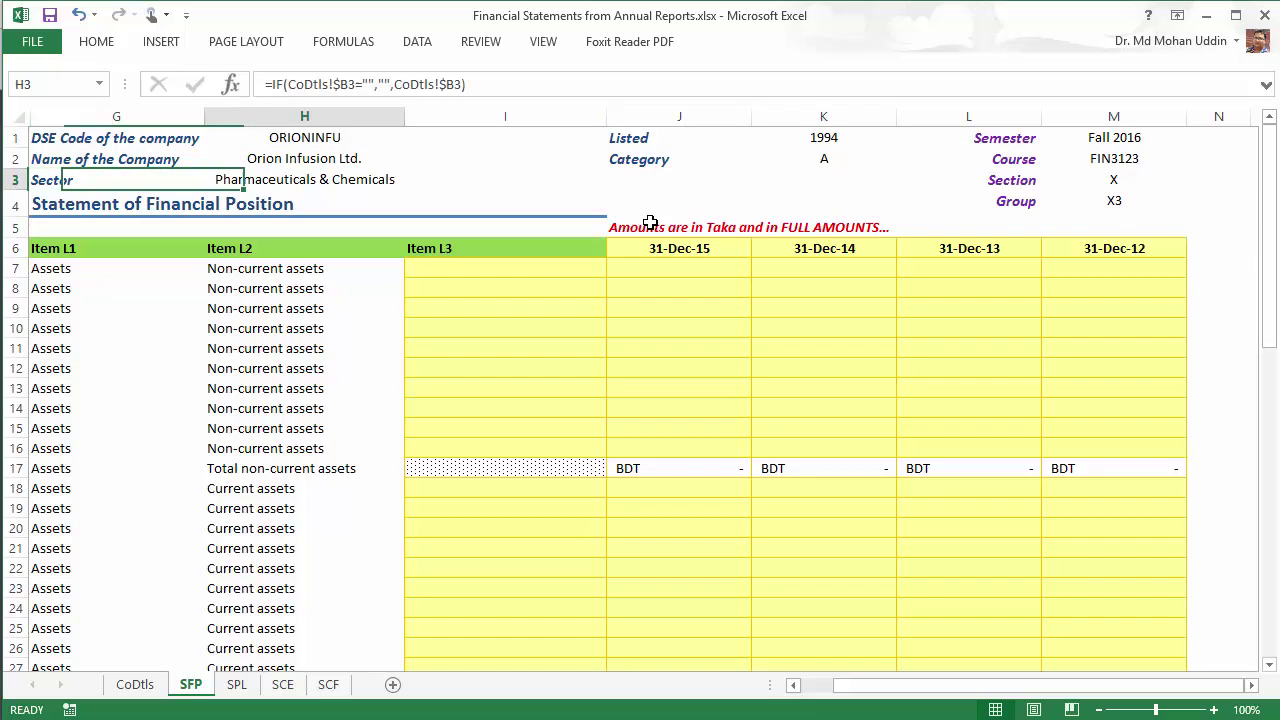
key("Right")
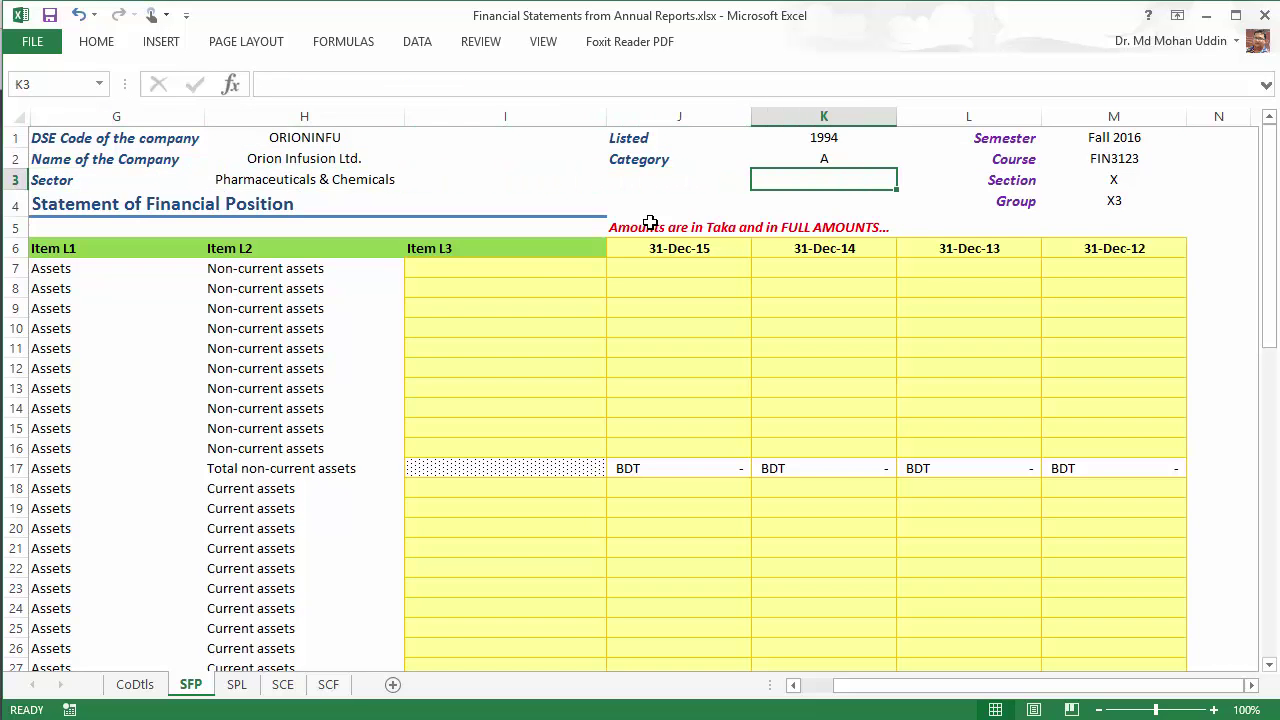
key("Up")
key("Up")
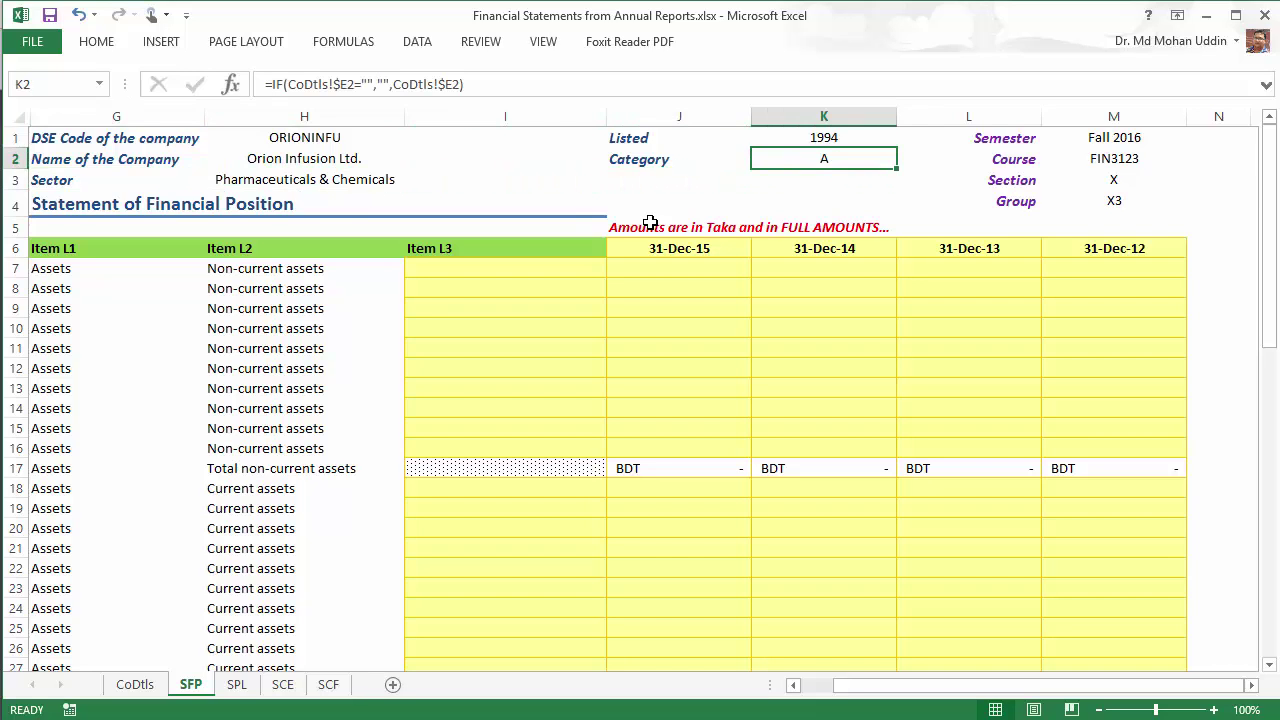
key("Right")
key("Right")
key("Down")
key("Down")
key("Down")
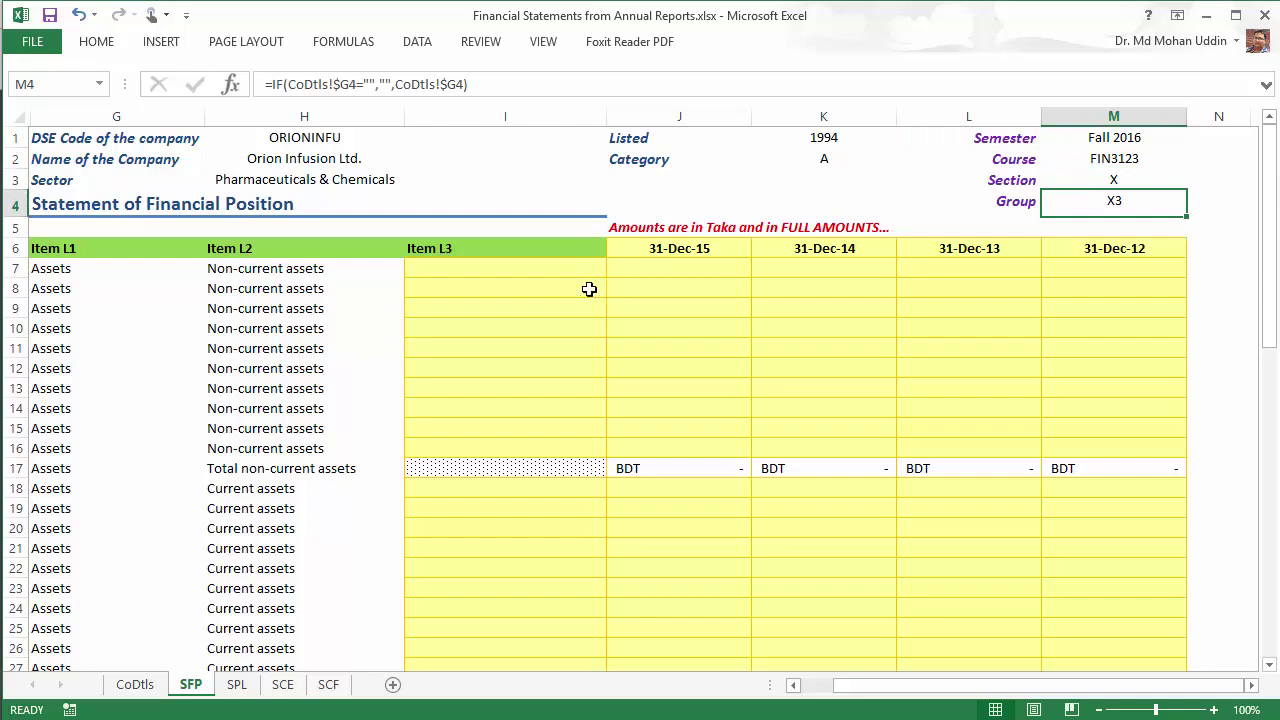
Step: Check the statement date in the annual report PDF in Chrome and set the first year-end header J6 to 30/06/2015 in Excel
left_click(705, 249)
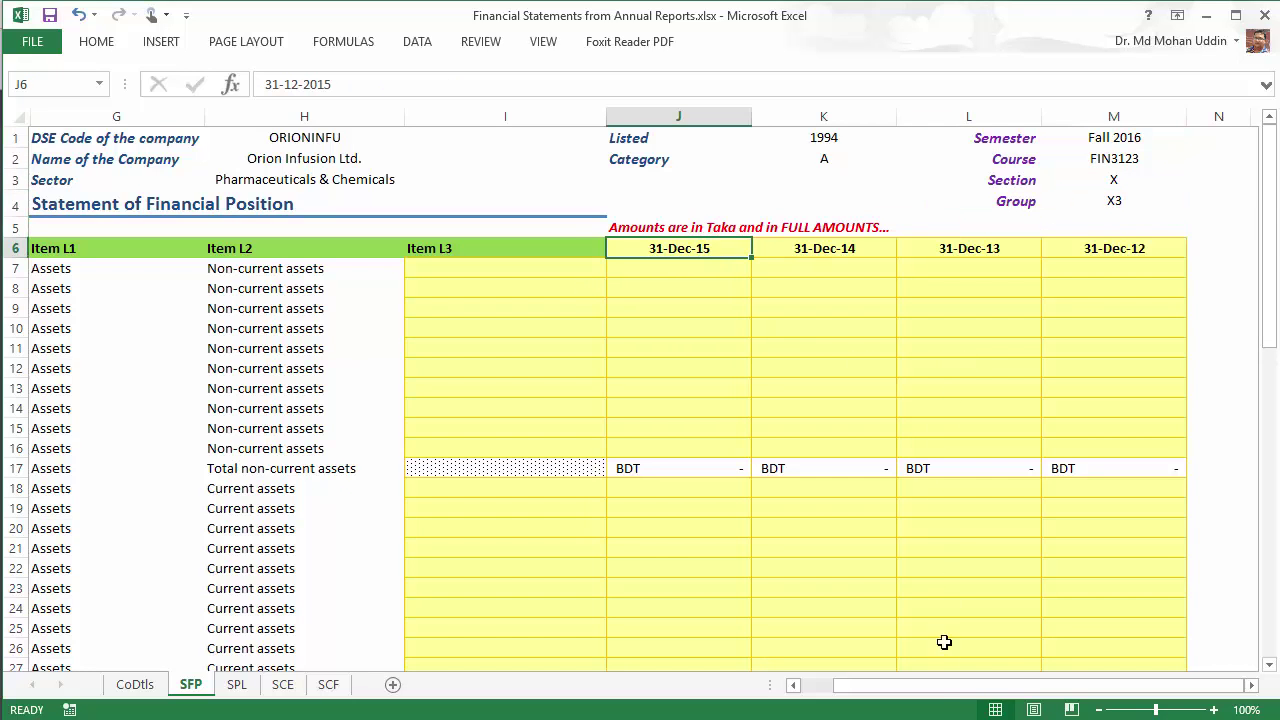
key("alt+Tab")
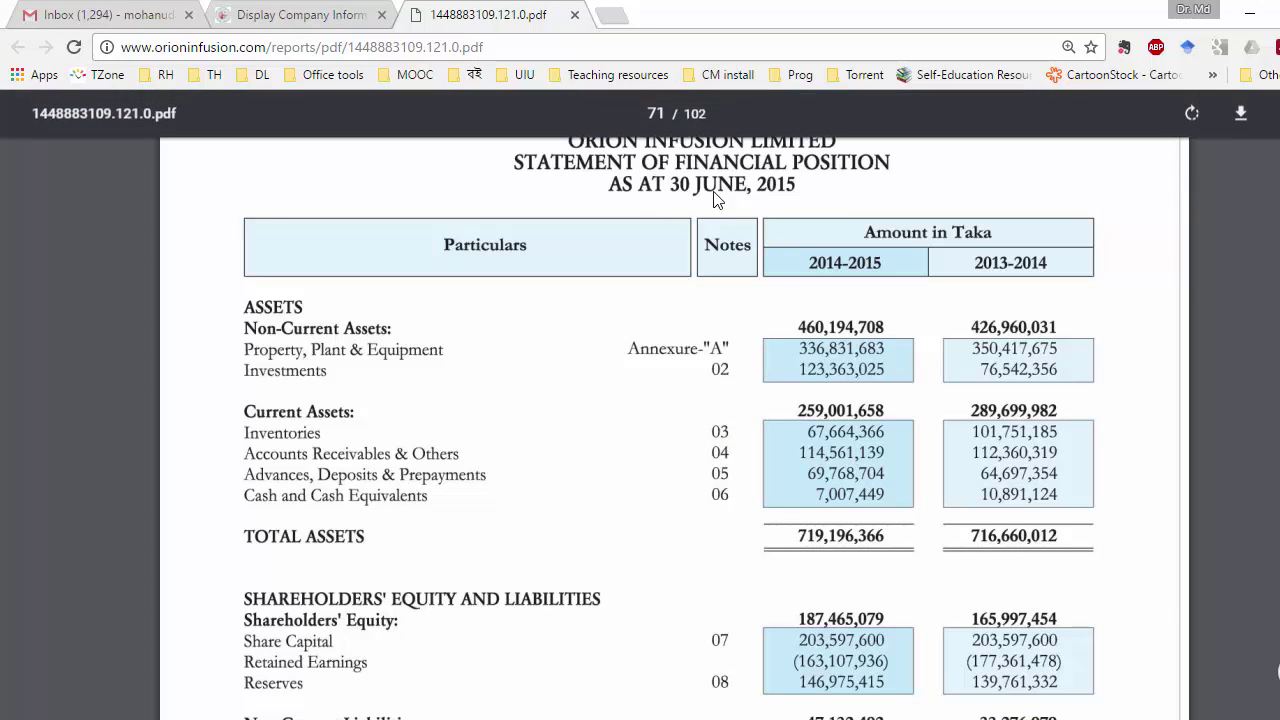
left_click(1050, 680)
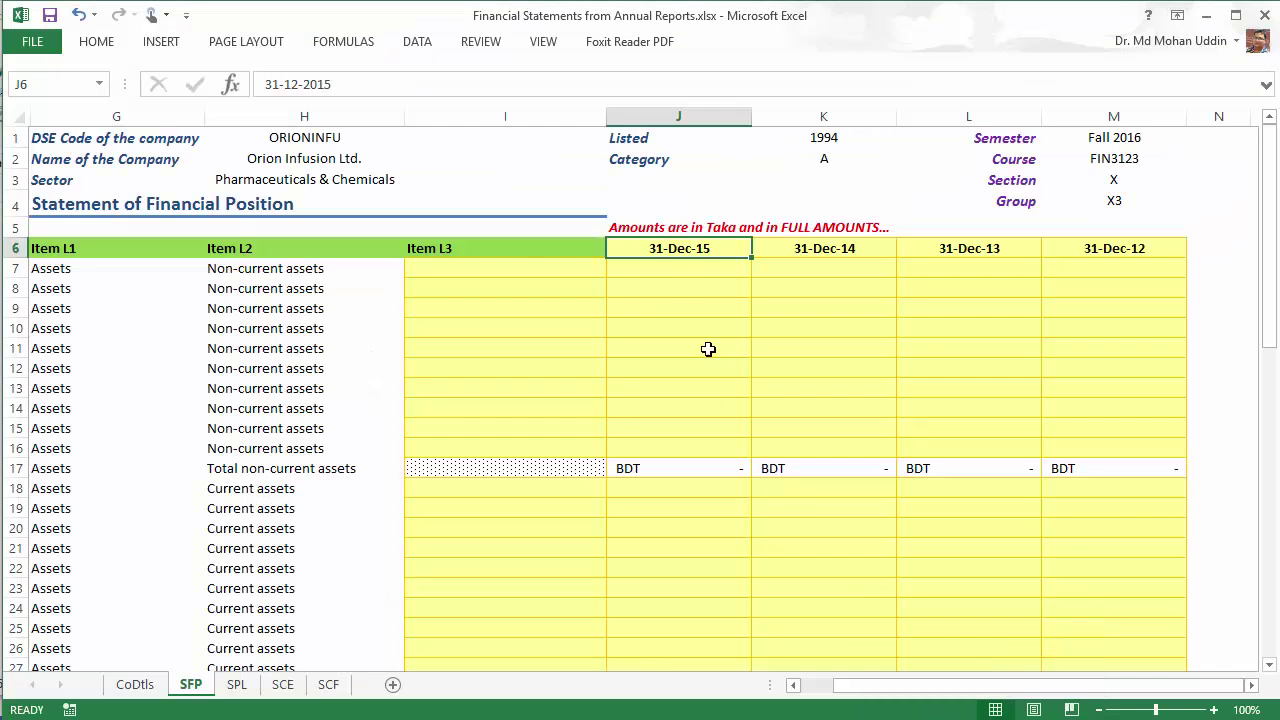
type("30")
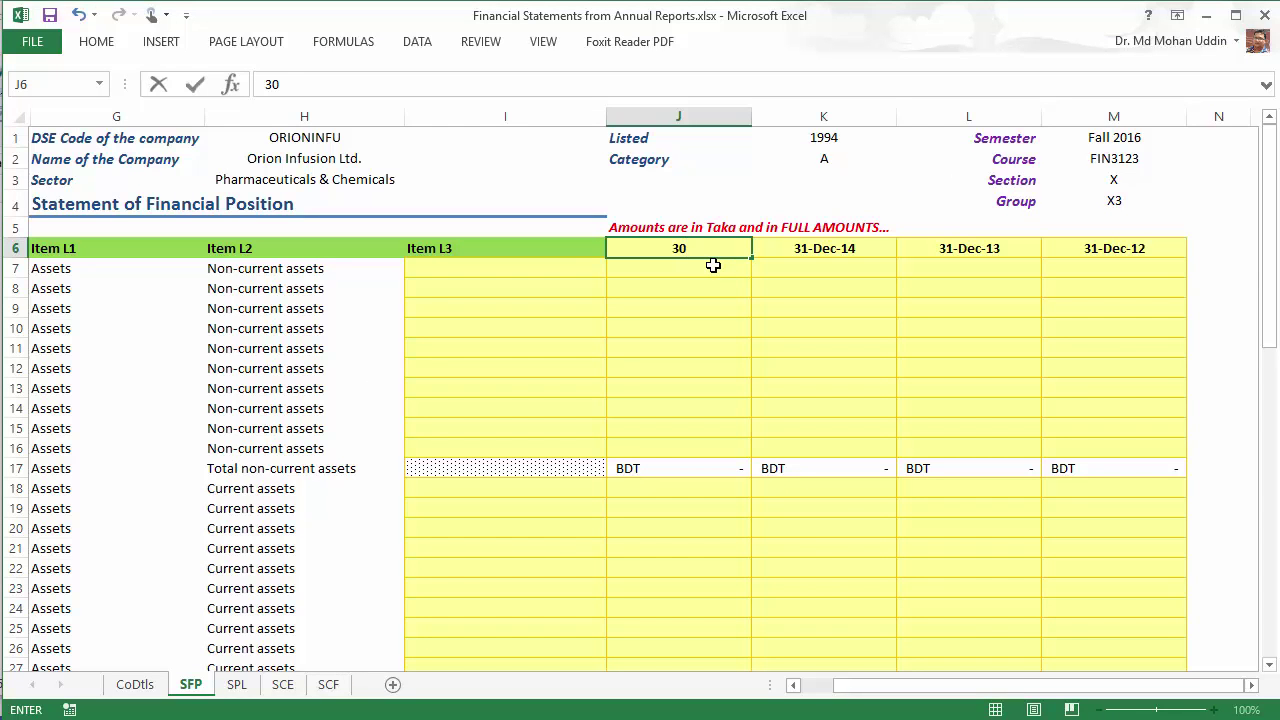
type("/06/2015")
key("Return")
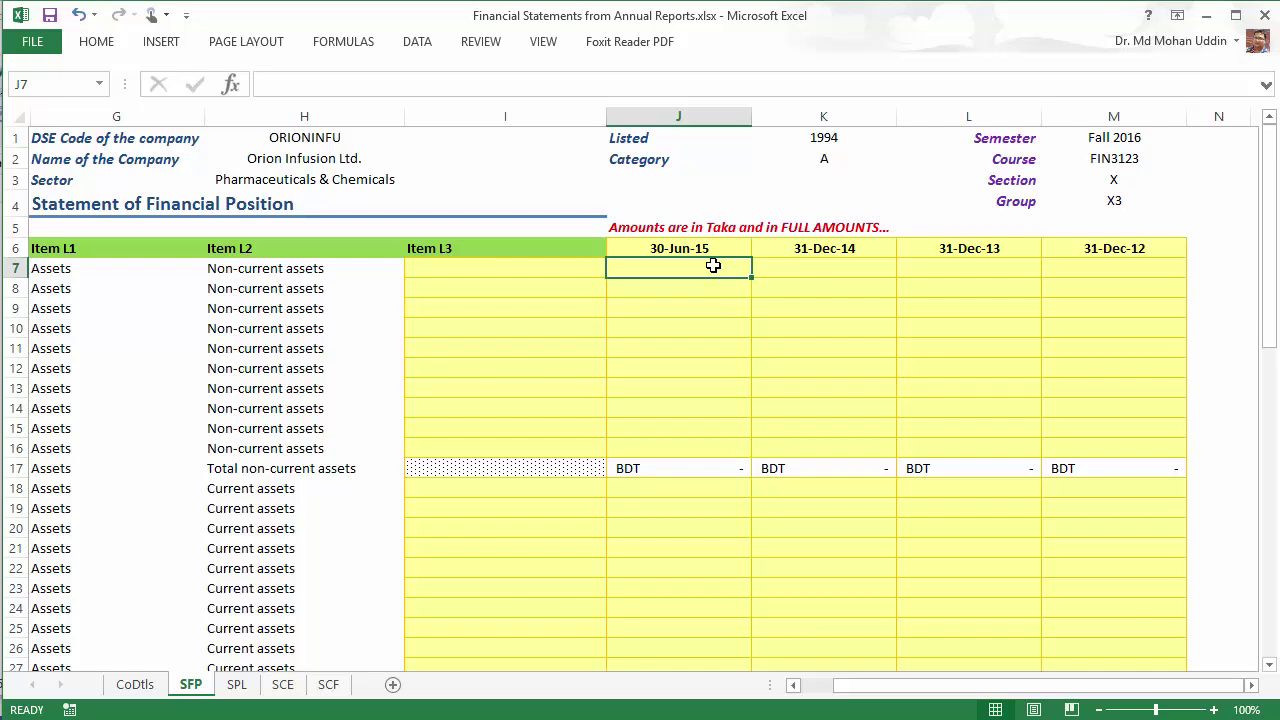
Step: Set the second year-end date header in K6 to 30/06/14
key("Up")
left_click(824, 248)
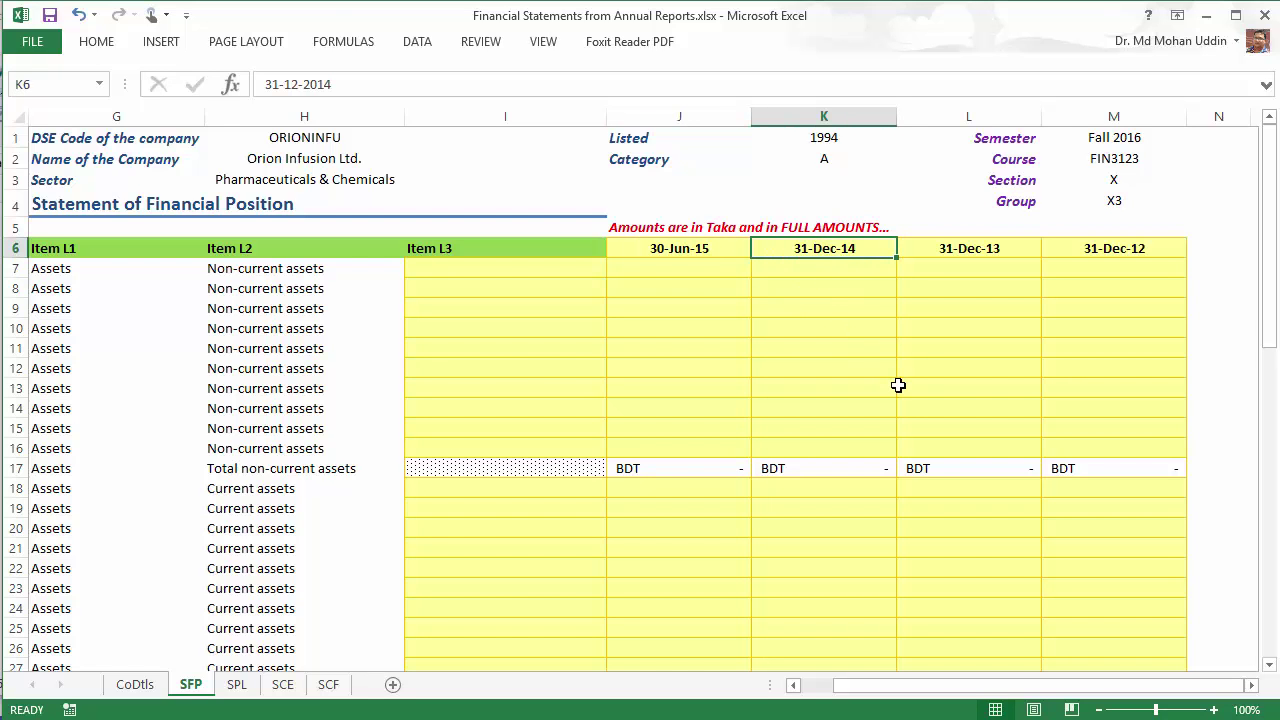
type("30/")
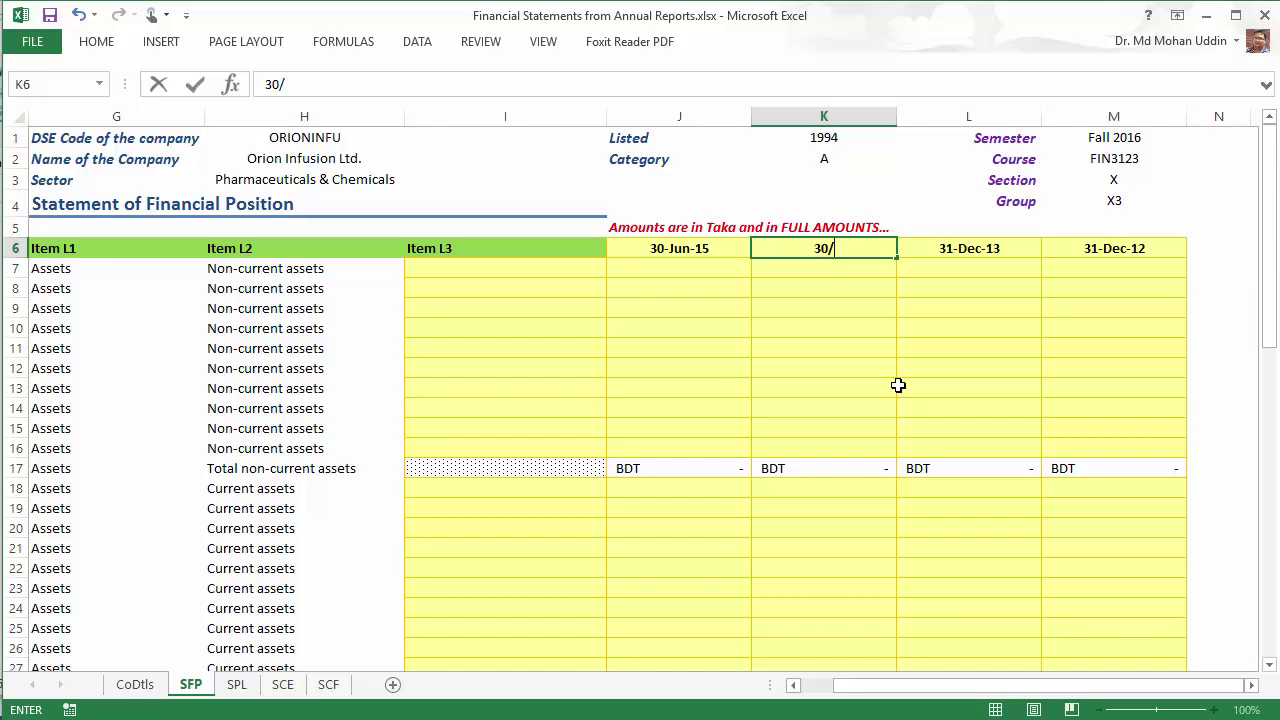
type("06/14")
key("Return")
Step: Extend the yearly date series from J6:K6 across L6 and M6, giving 30-Jun-13 and 30-Jun-12
key("Up")
key("Left")
key("shift+Right")
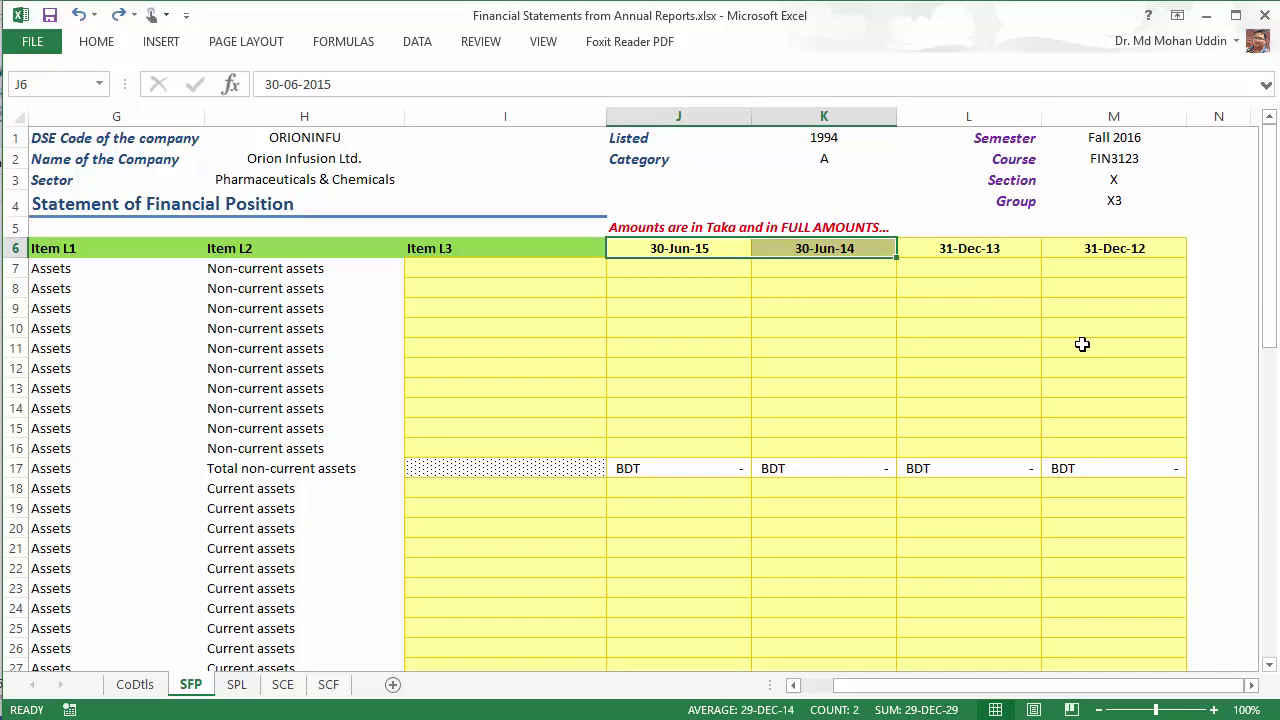
left_click_drag(894, 261, 1141, 258)
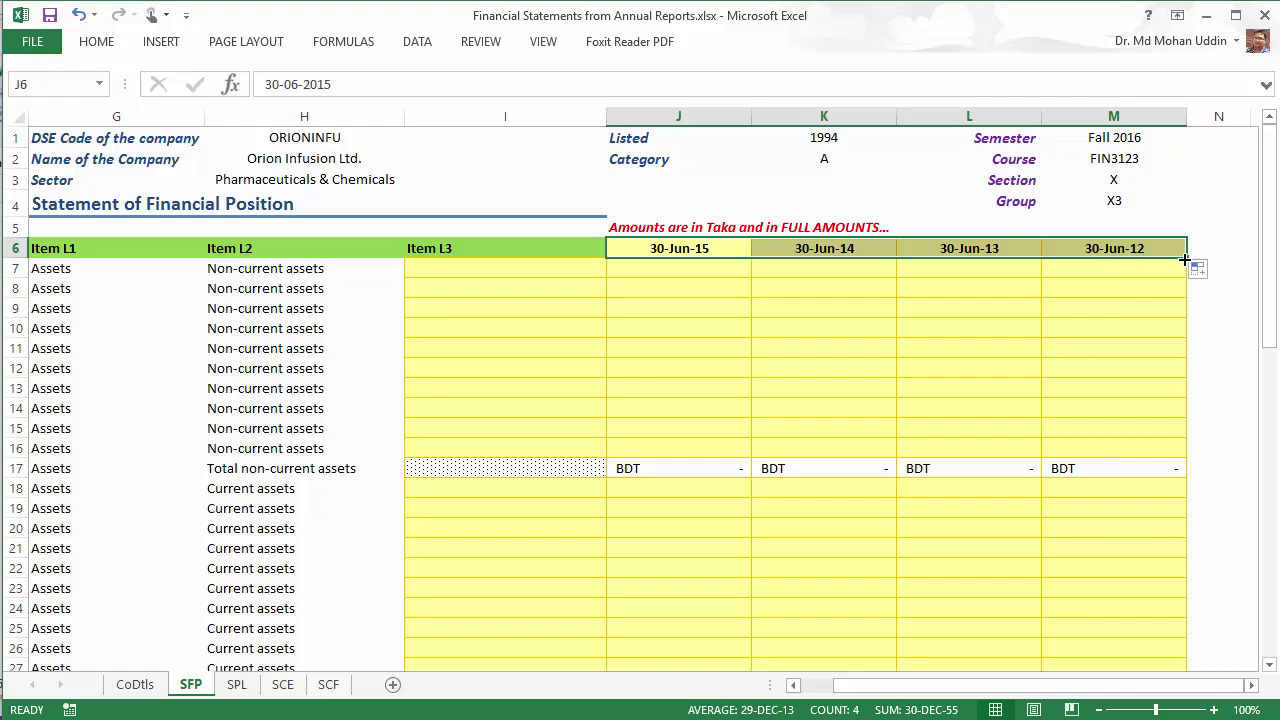
left_click(1233, 334)
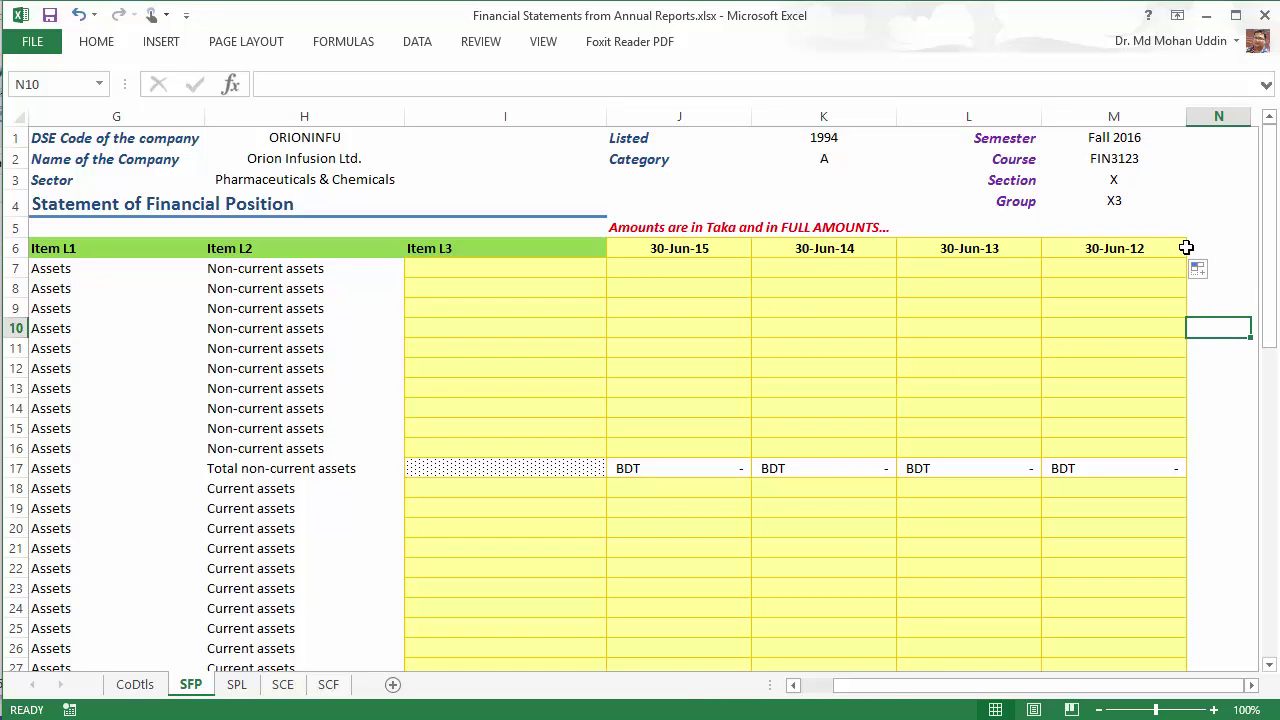
Step: Check the year-end date headers on the SPL and SCE sheets and return to the SFP sheet
left_click(237, 686)
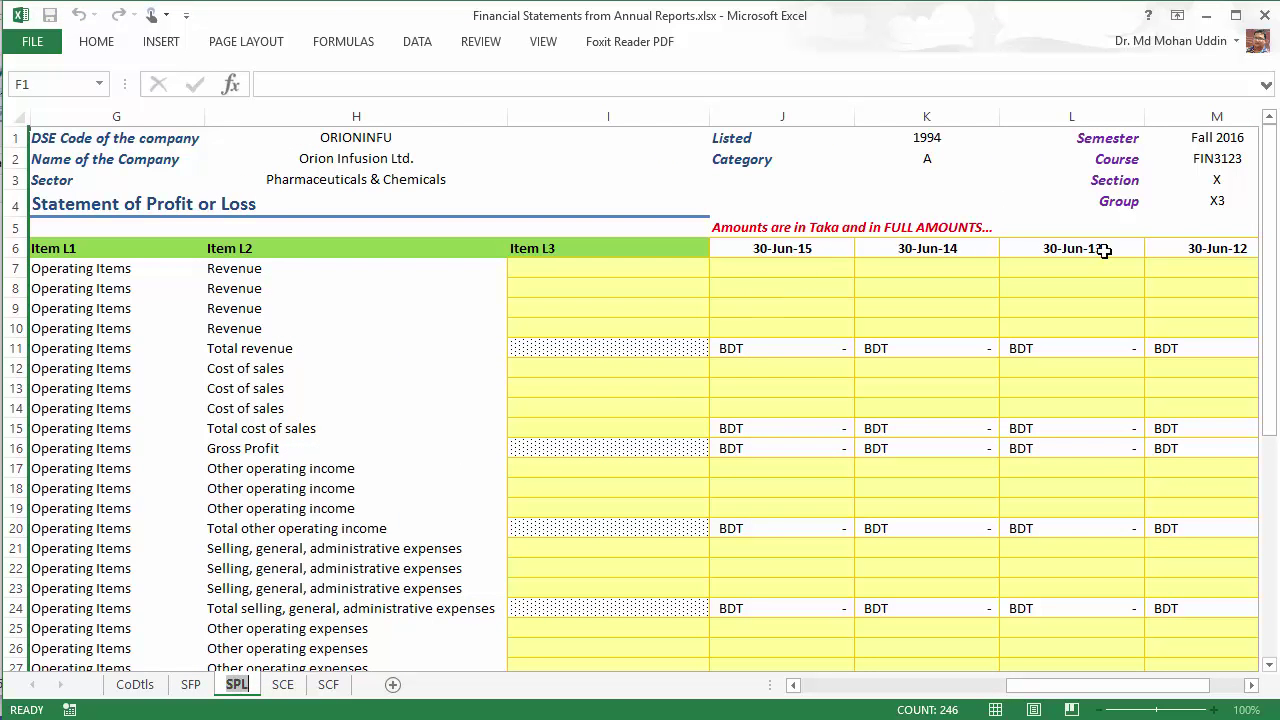
left_click(281, 687)
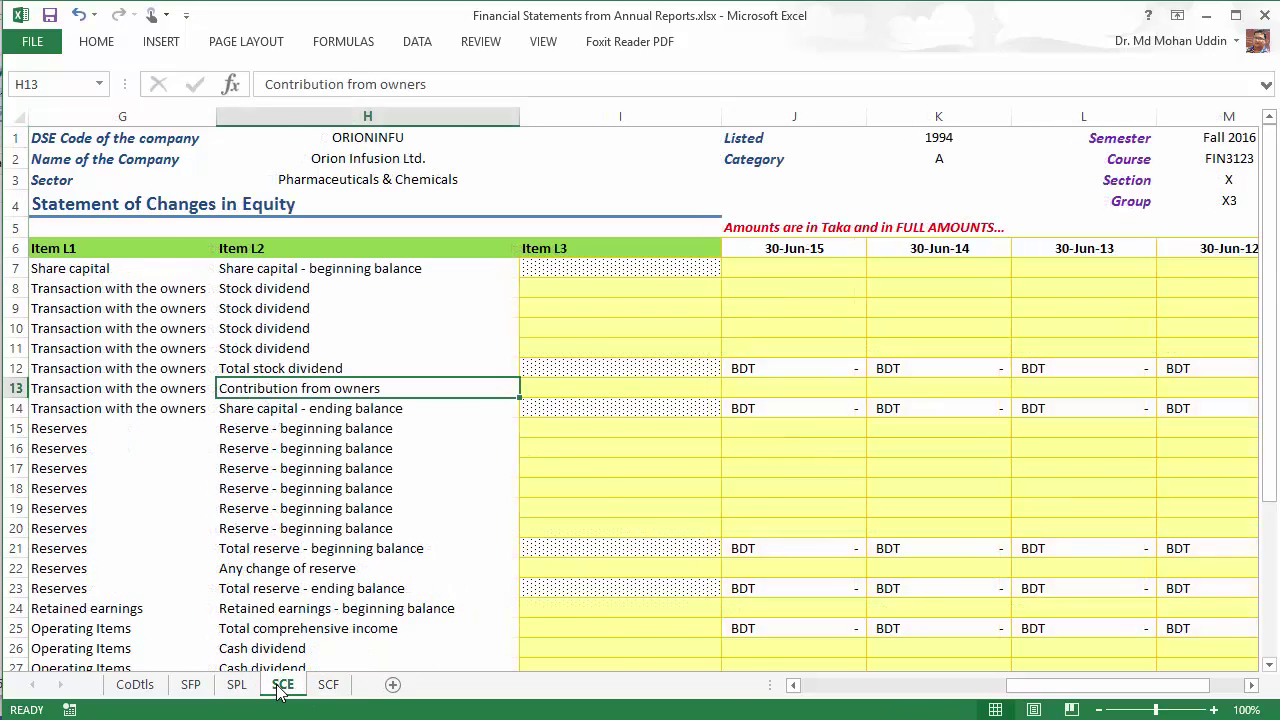
key("ctrl+Page_Up")
key("ctrl+Page_Up")
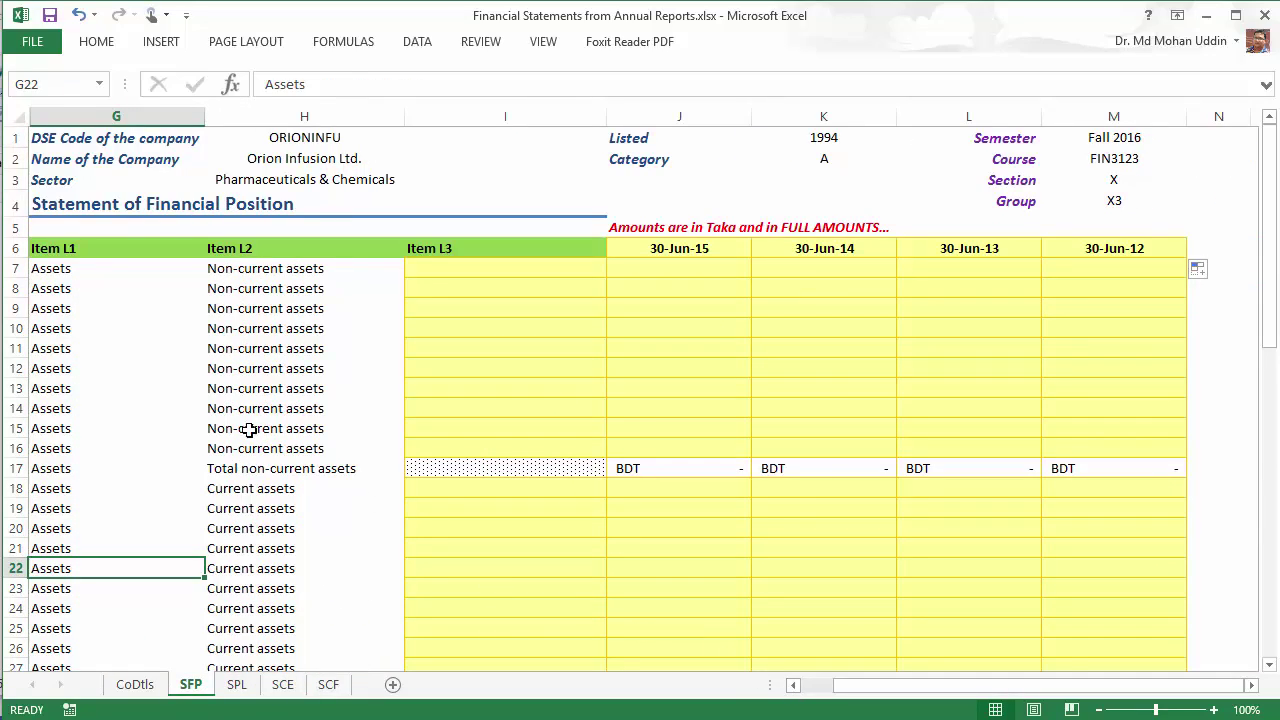
Step: Review the Item L1 and Item L2 structure of the SFP sheet, from Assets down to Total Equity and Liabilities
scroll(114, 349, "down", 6)
scroll(114, 349, "up", 5)
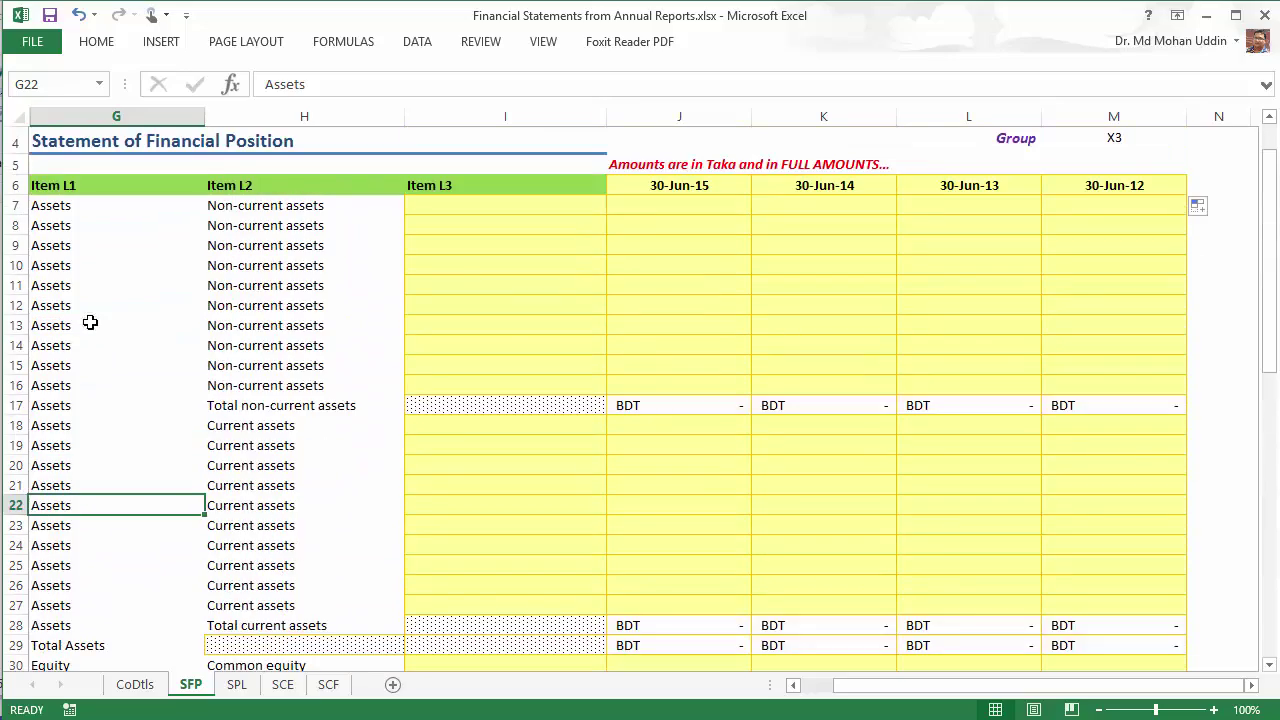
scroll(85, 295, "down", 10)
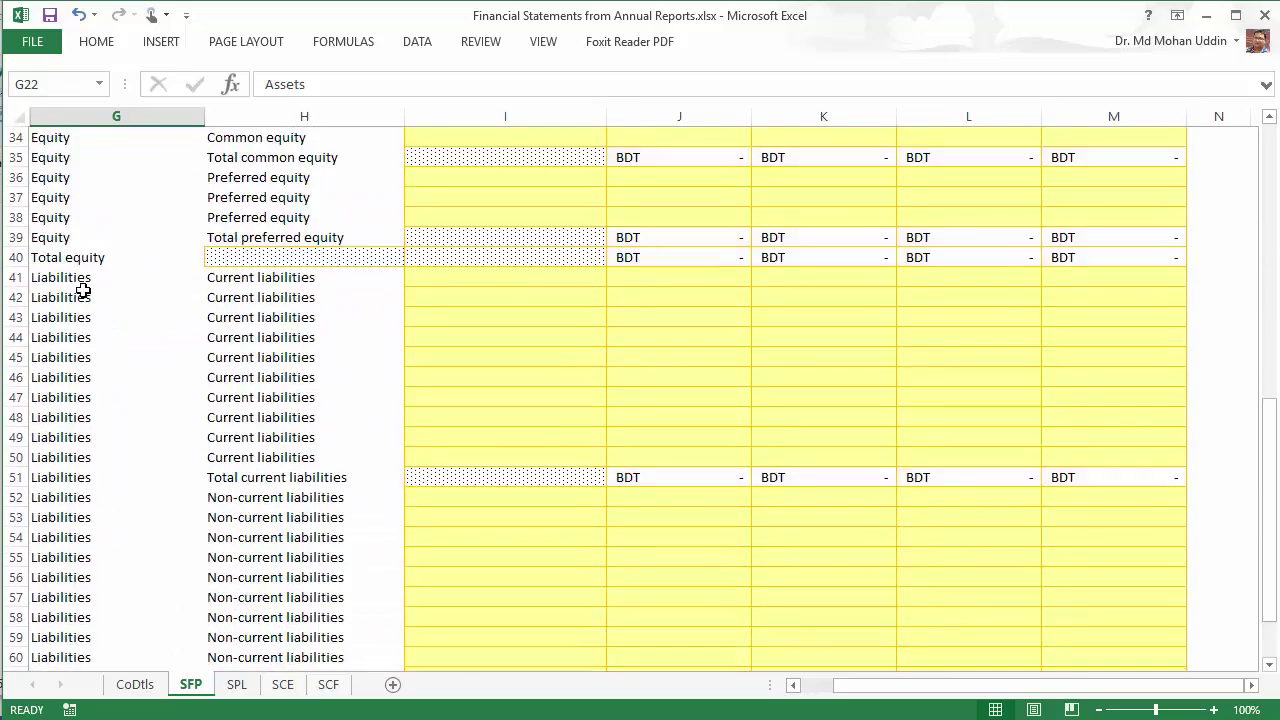
scroll(83, 290, "down", 9)
scroll(83, 290, "up", 7)
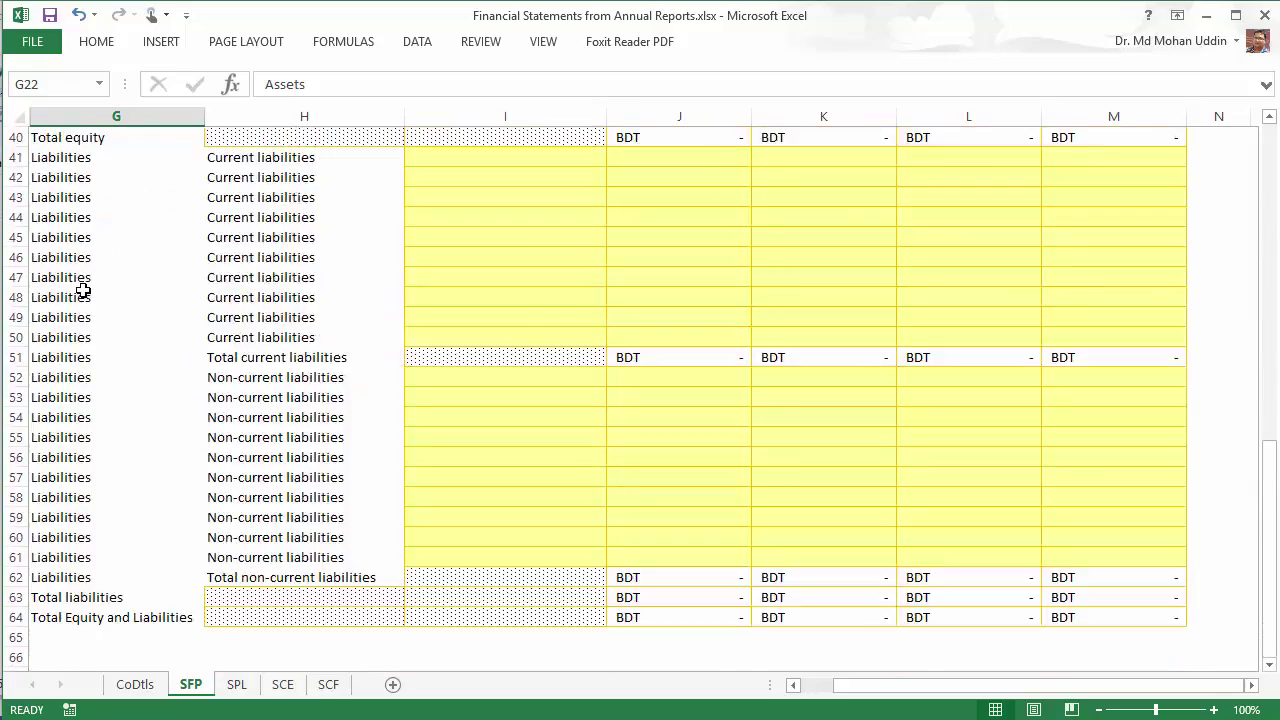
scroll(83, 290, "up", 13)
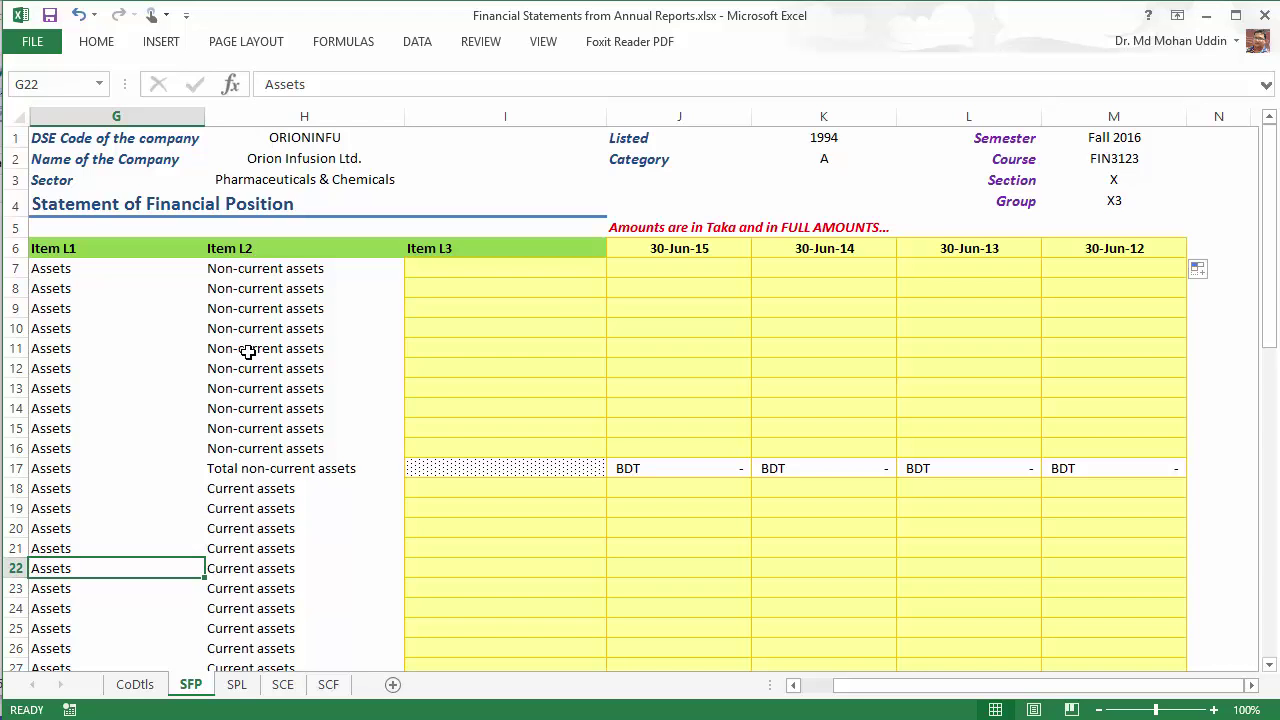
Step: Examine the blank Item L3 entry cells for Non-current assets, starting from I7
left_click(462, 264)
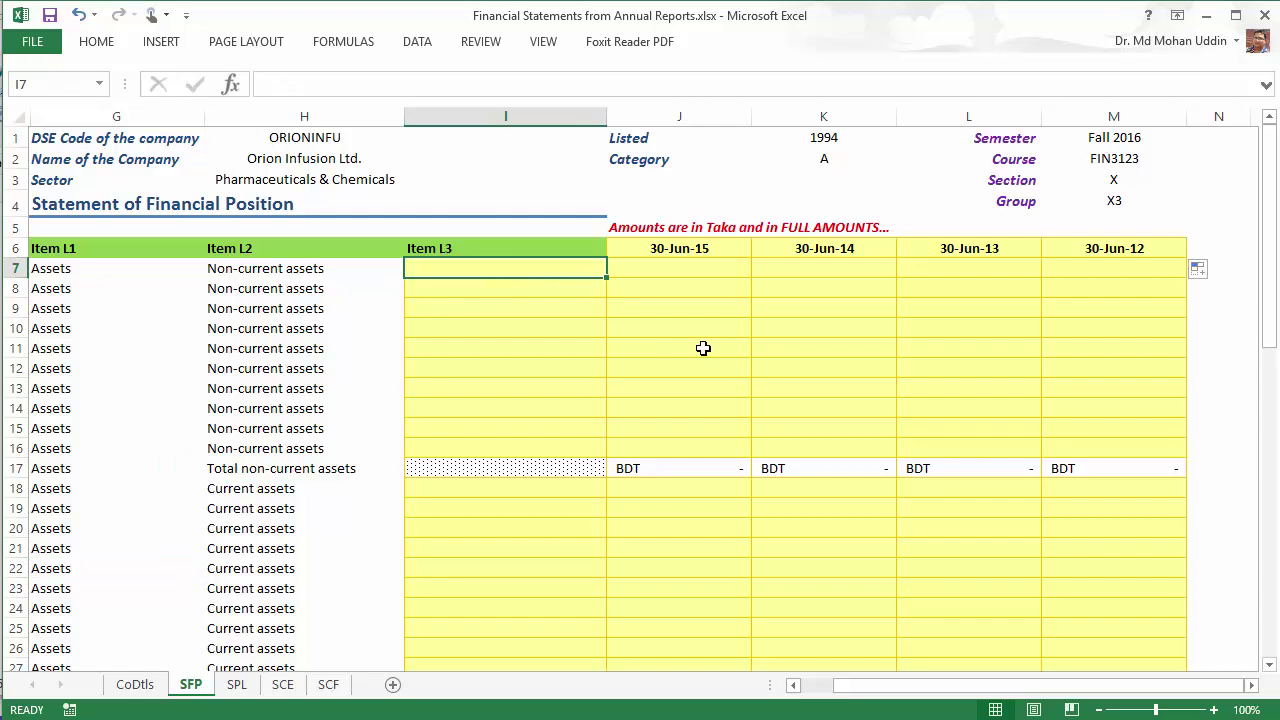
key("Down")
key("Down")
key("Down")
key("Down")
key("Down")
key("Down")
key("Down")
key("Down")
key("Down")
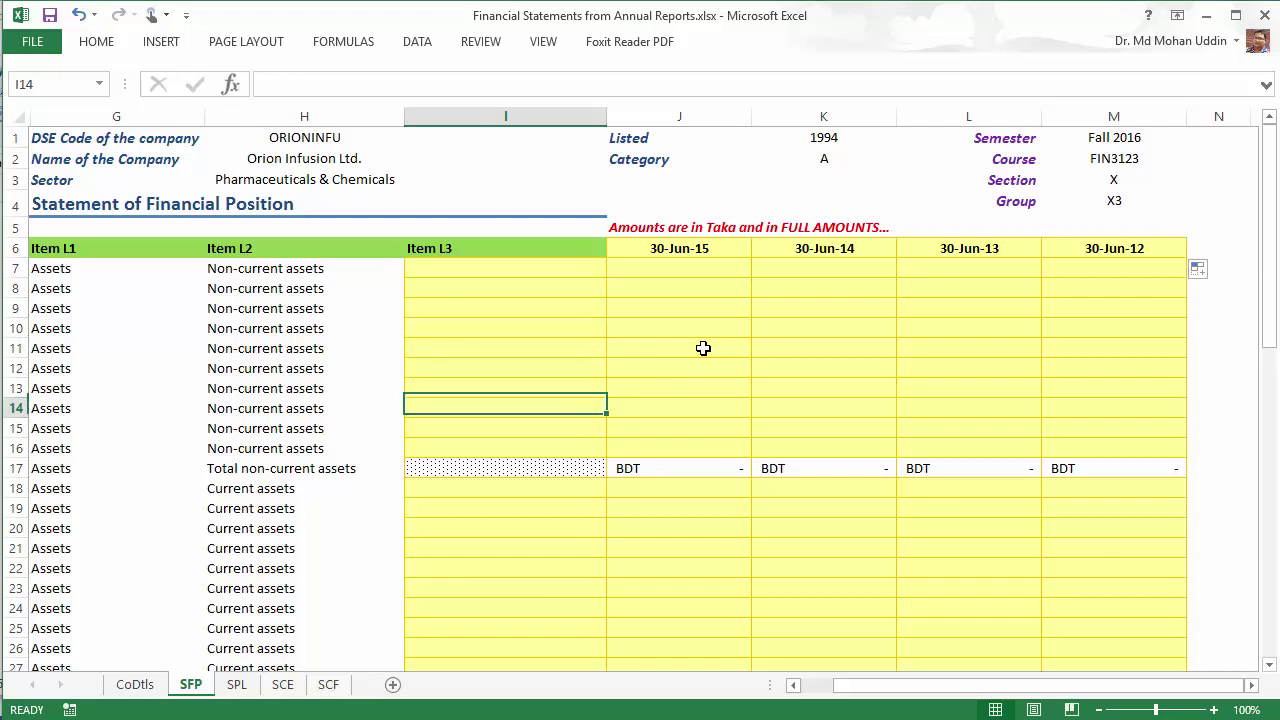
key("Up")
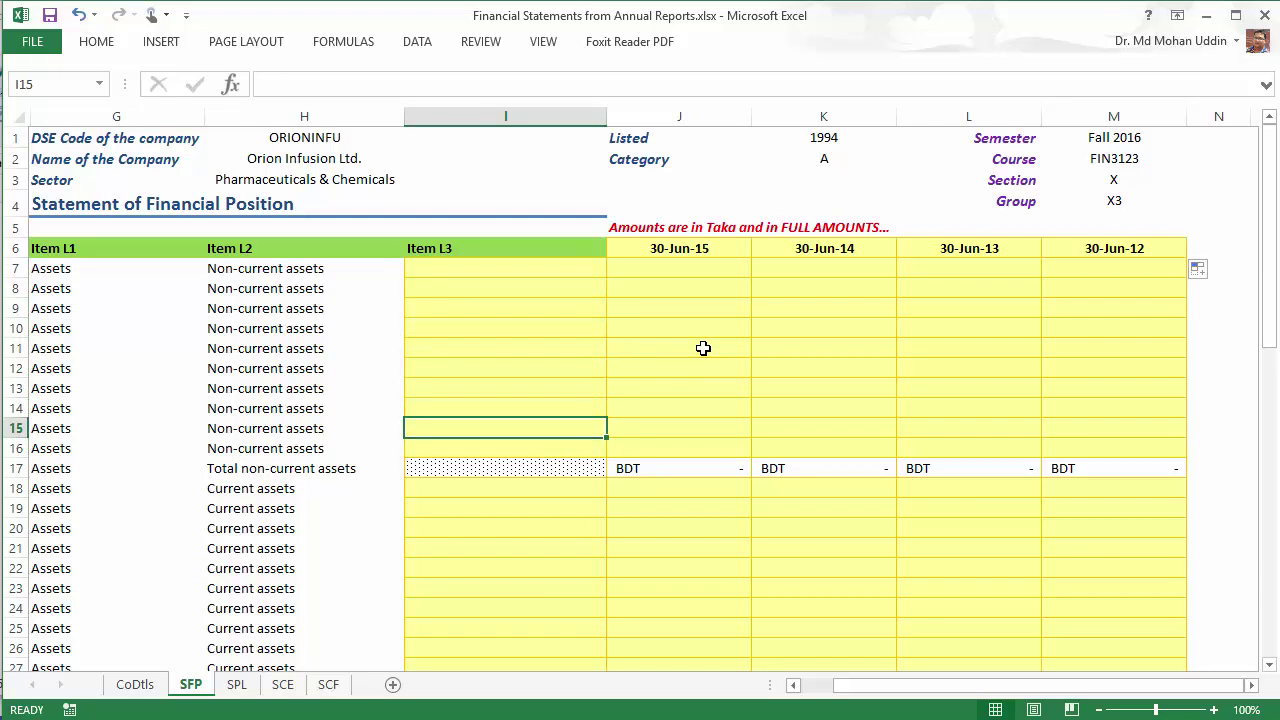
Step: Review the repeated Non-current assets labels of Item L2 in H7:H16
left_click(244, 333)
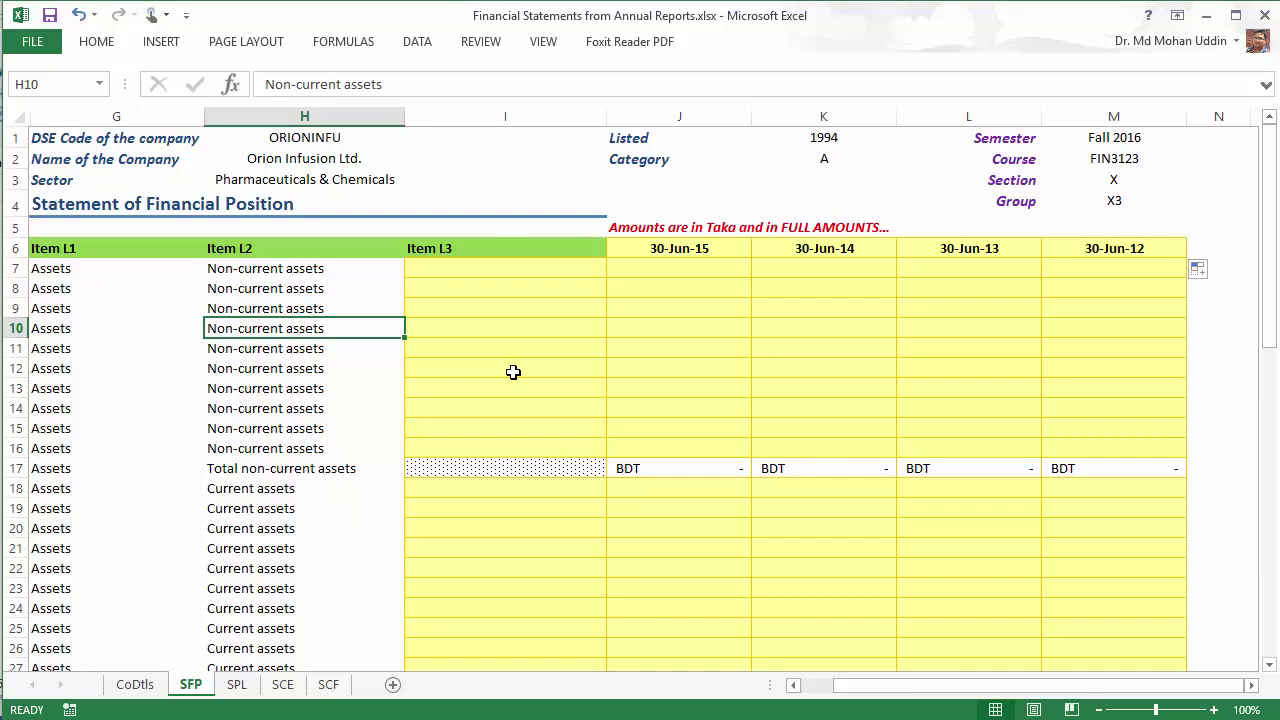
key("shift+Down")
key("shift+Down")
key("shift+Down")
key("shift+Down")
key("shift+Down")
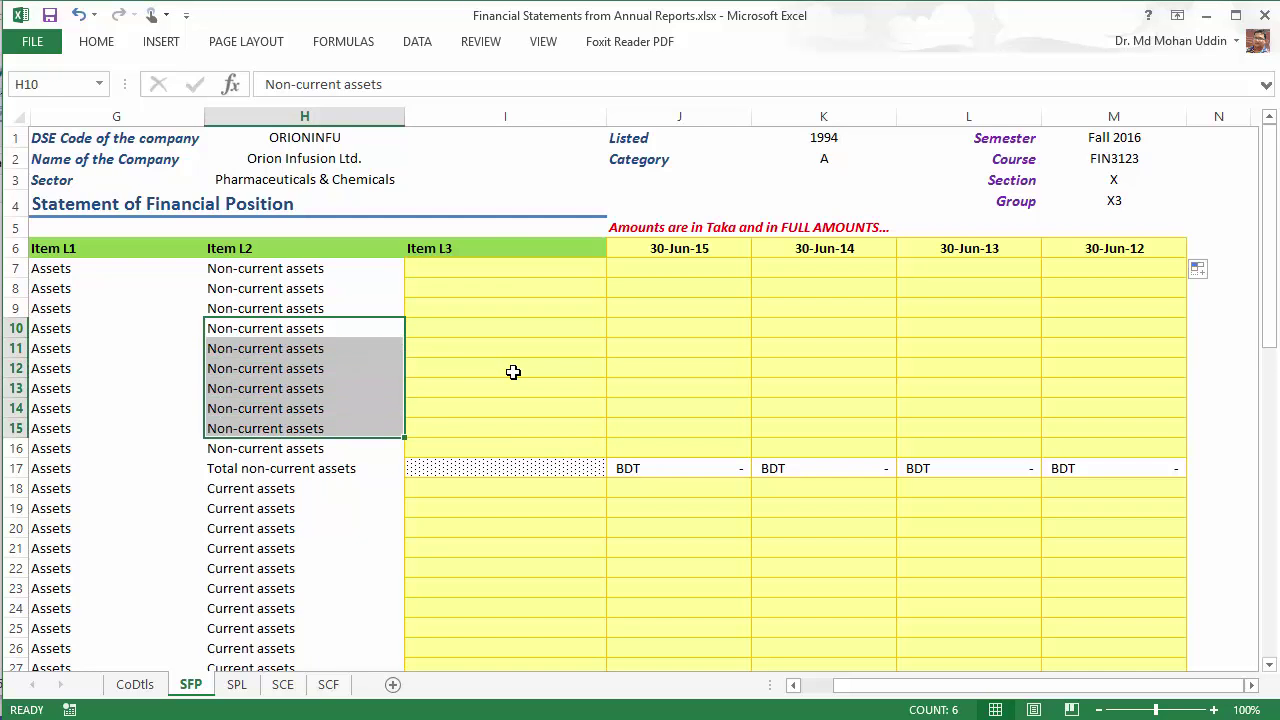
key("Down")
key("Down")
key("Down")
key("Down")
key("Down")
key("Down")
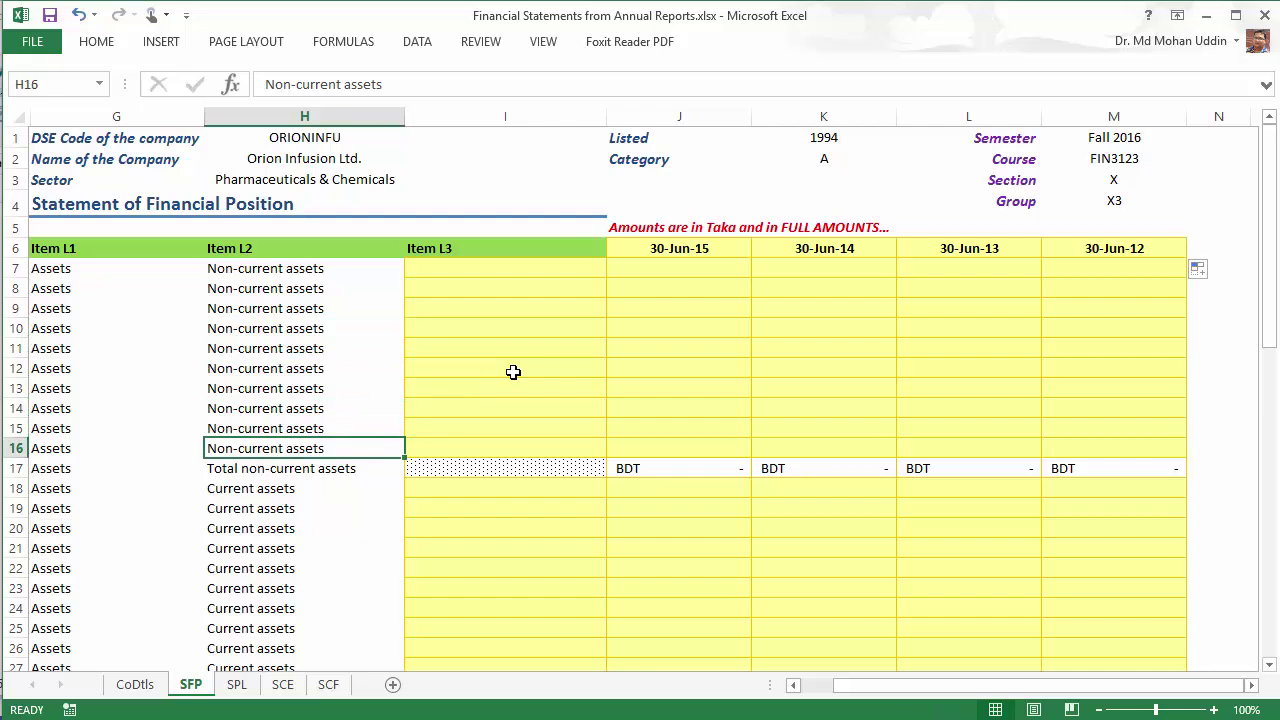
key("Up")
key("Up")
key("ctrl+Up")
key("Up")
key("Down")
key("Down")
key("Down")
key("Down")
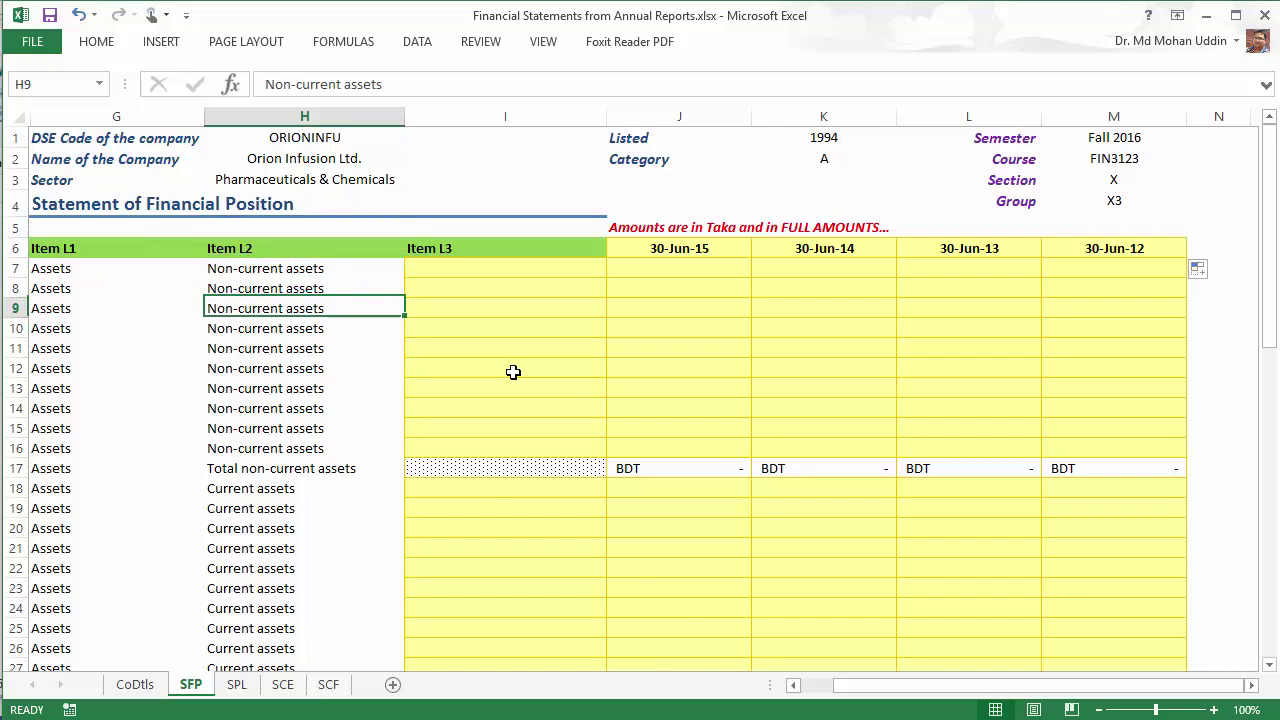
key("Down")
key("Down")
key("Down")
key("Down")
key("Down")
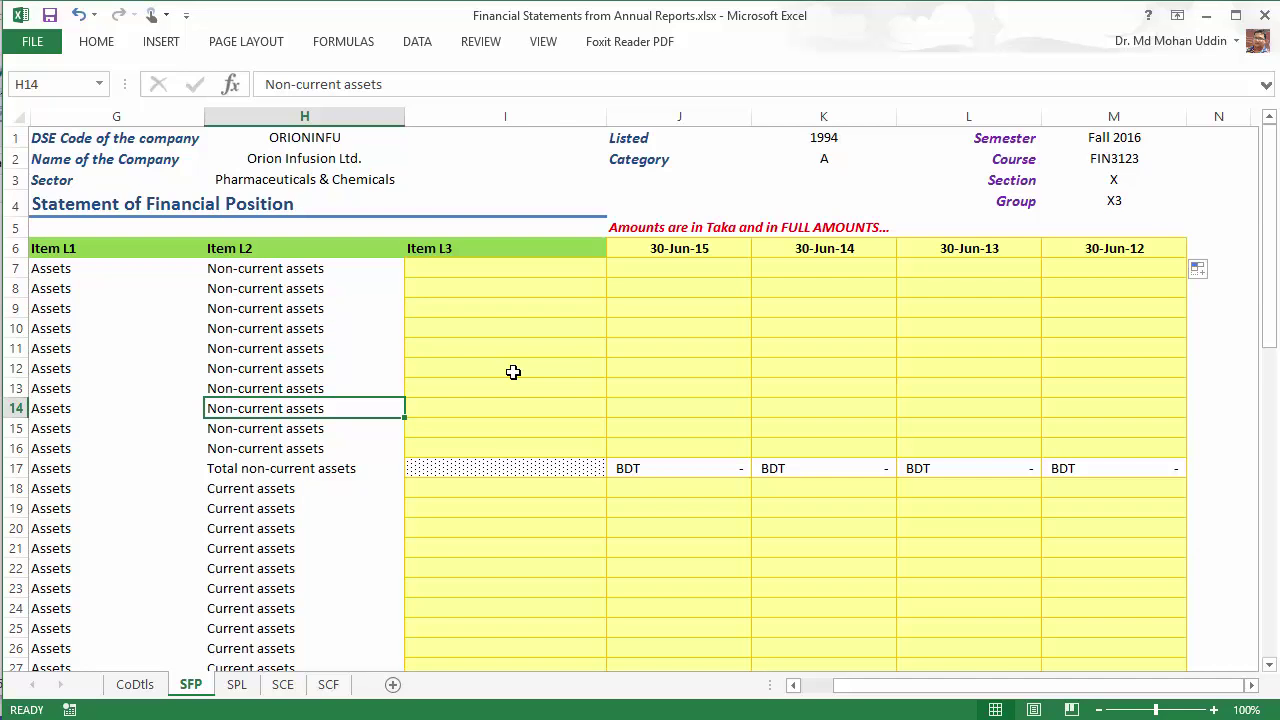
key("Up")
key("Up")
key("Up")
key("Up")
key("Up")
key("Up")
key("Up")
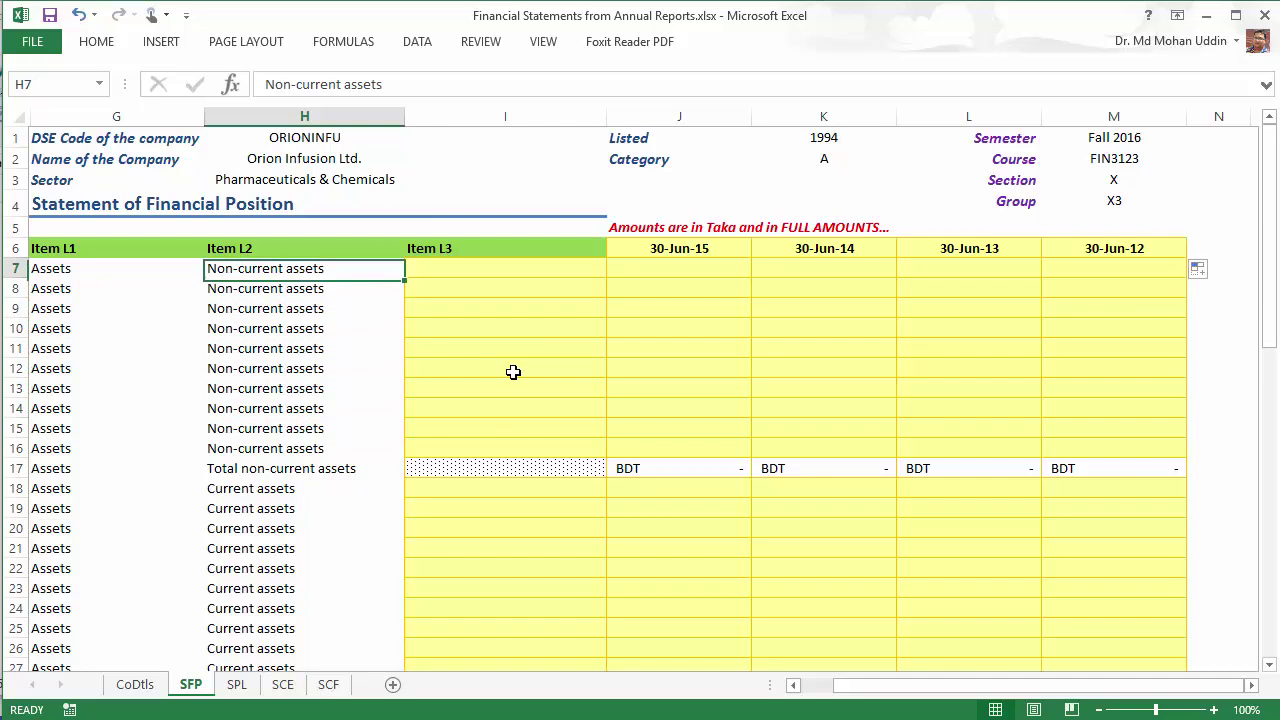
Step: Compare the first Non-current assets entry cells of Item L3 with the remaining rows and select I9:I16
key("Right")
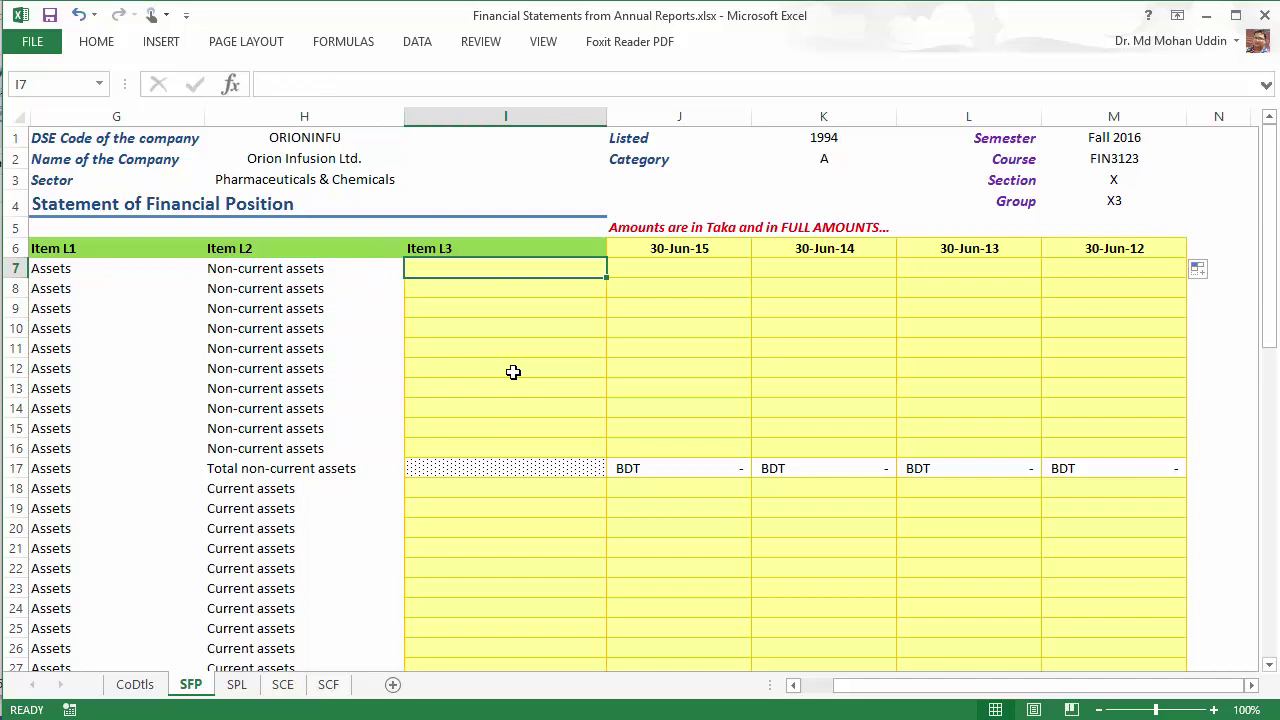
key("Down")
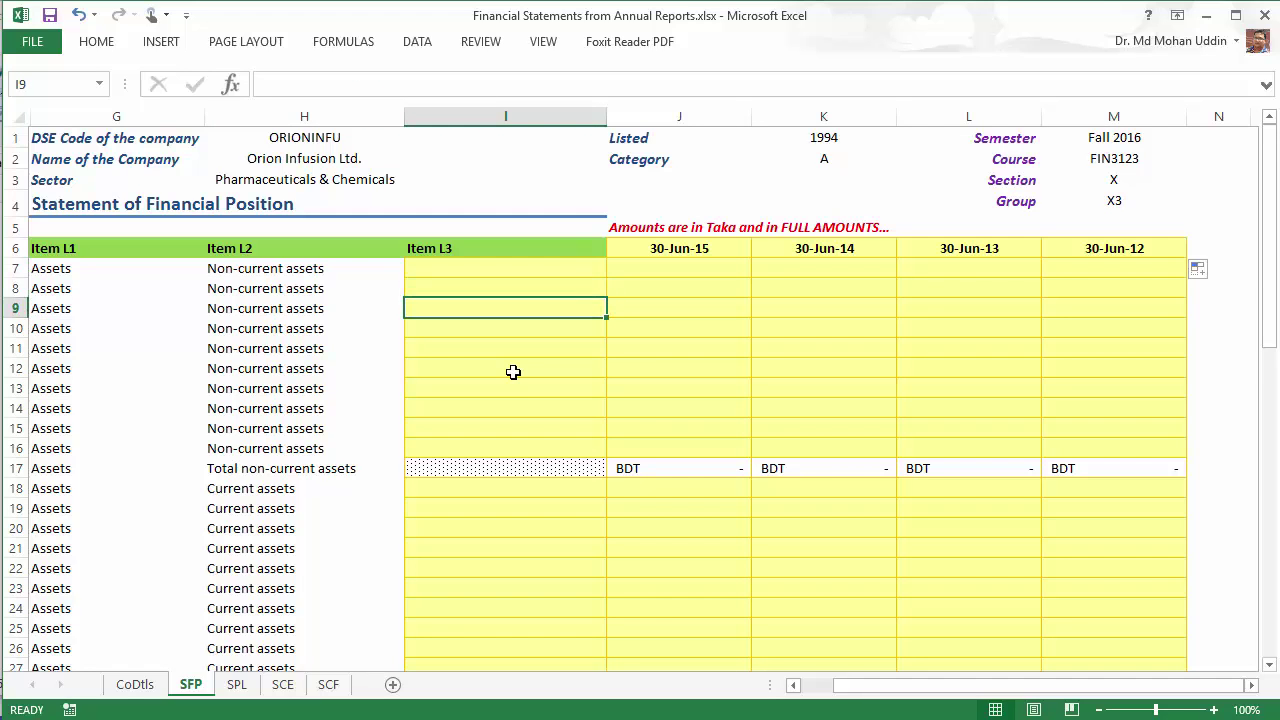
key("Up")
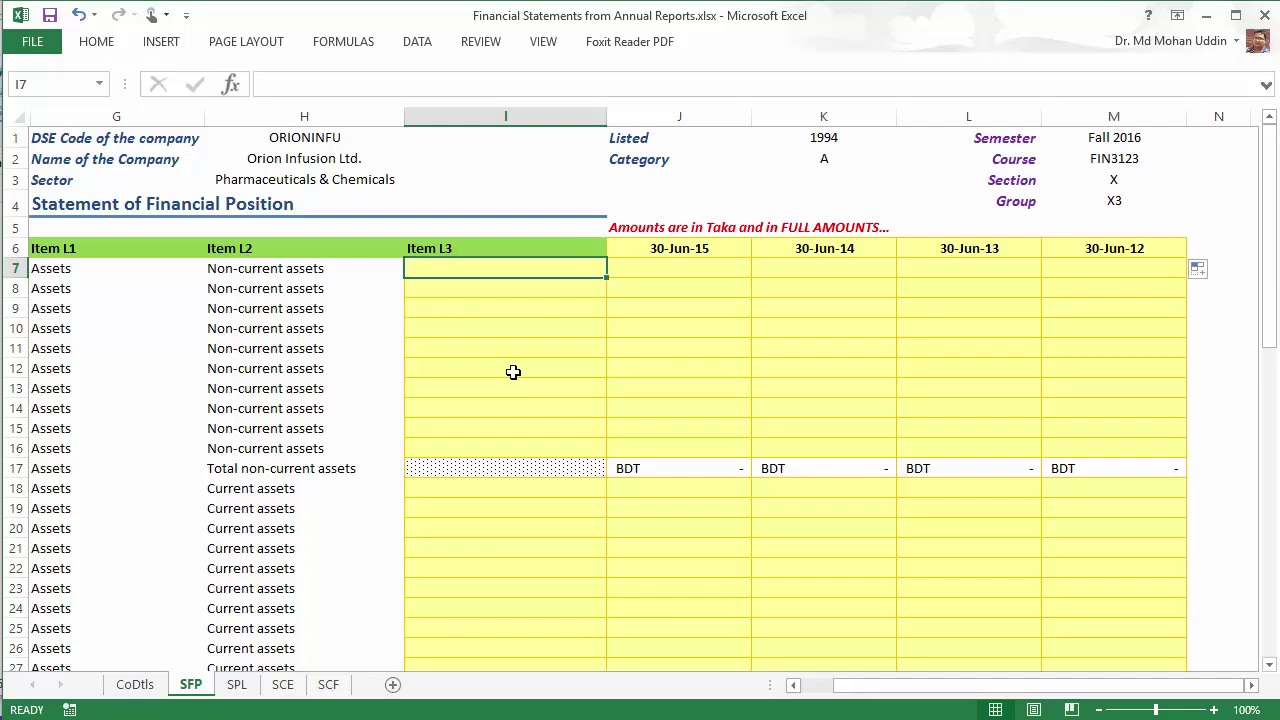
key("Down")
key("Down")
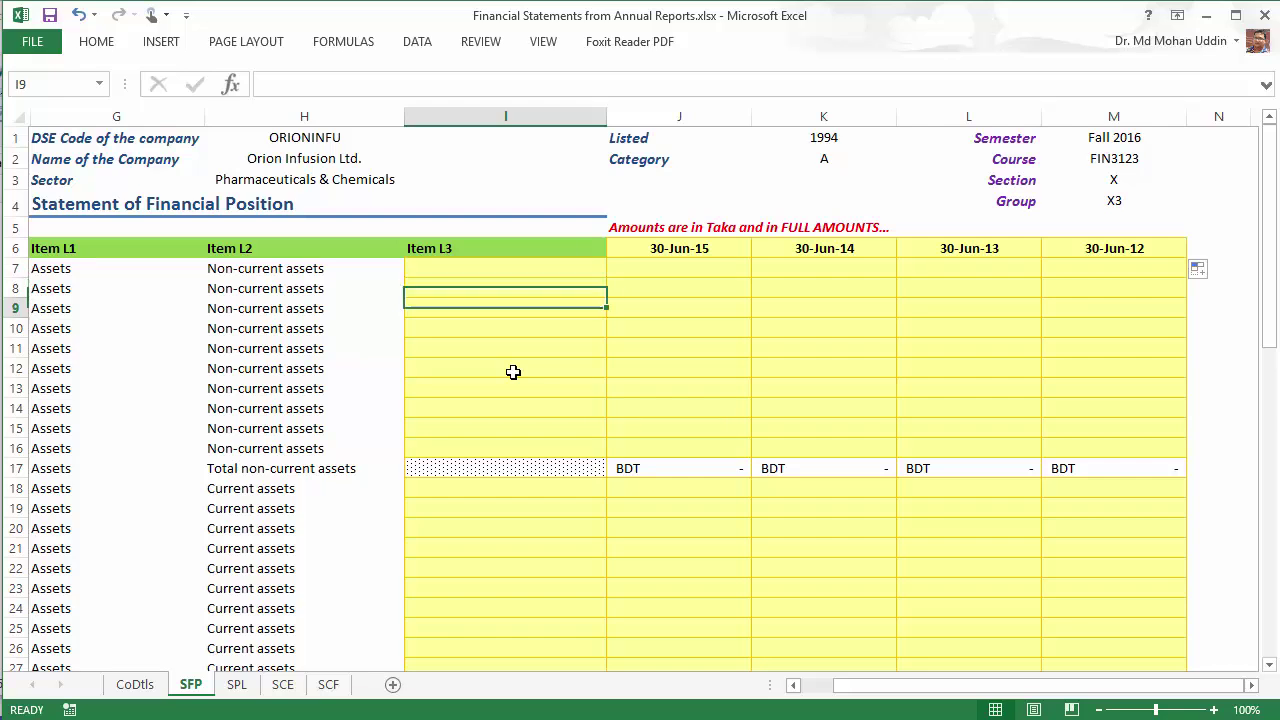
key("shift+Down")
key("shift+Down")
key("shift+Down")
key("shift+Down")
key("shift+Down")
key("shift+Down")
key("shift+Down")
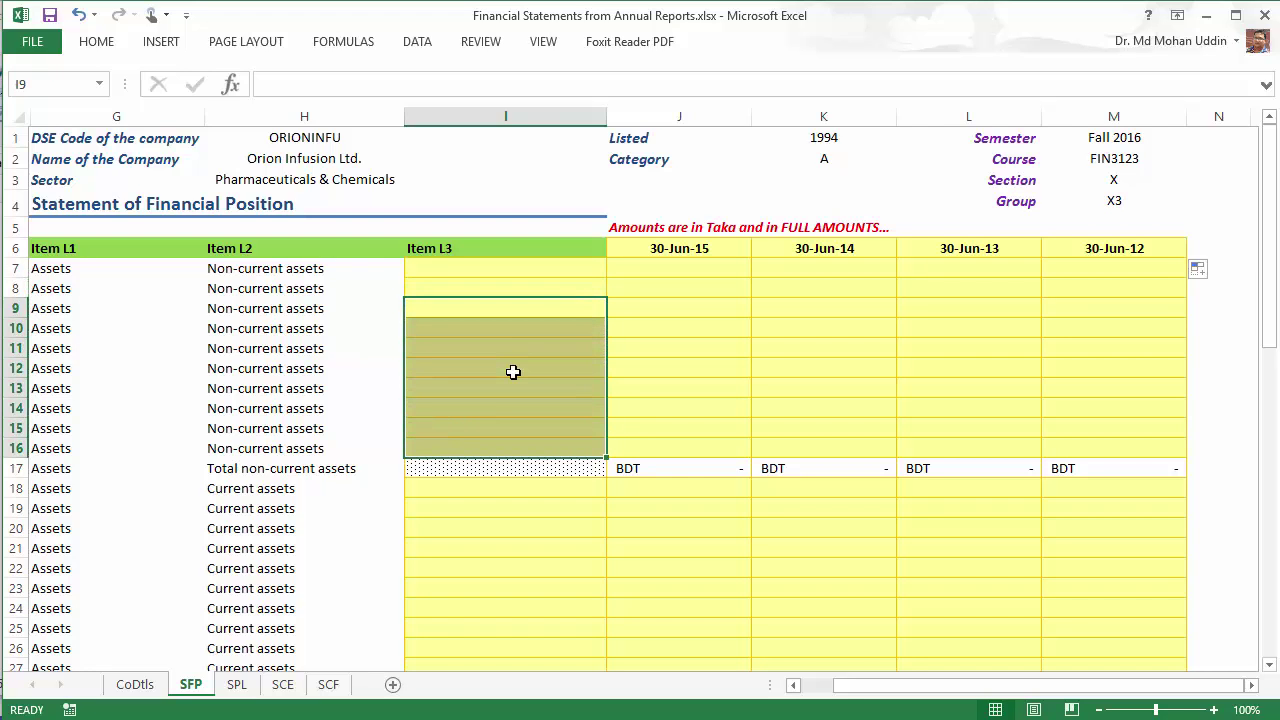
Step: Review the Item L3 entry rows for Non-current assets and the sum formula for their total in J17
key("Down")
key("Down")
key("Down")
key("Down")
key("Down")
key("Down")
key("Down")
key("Down")
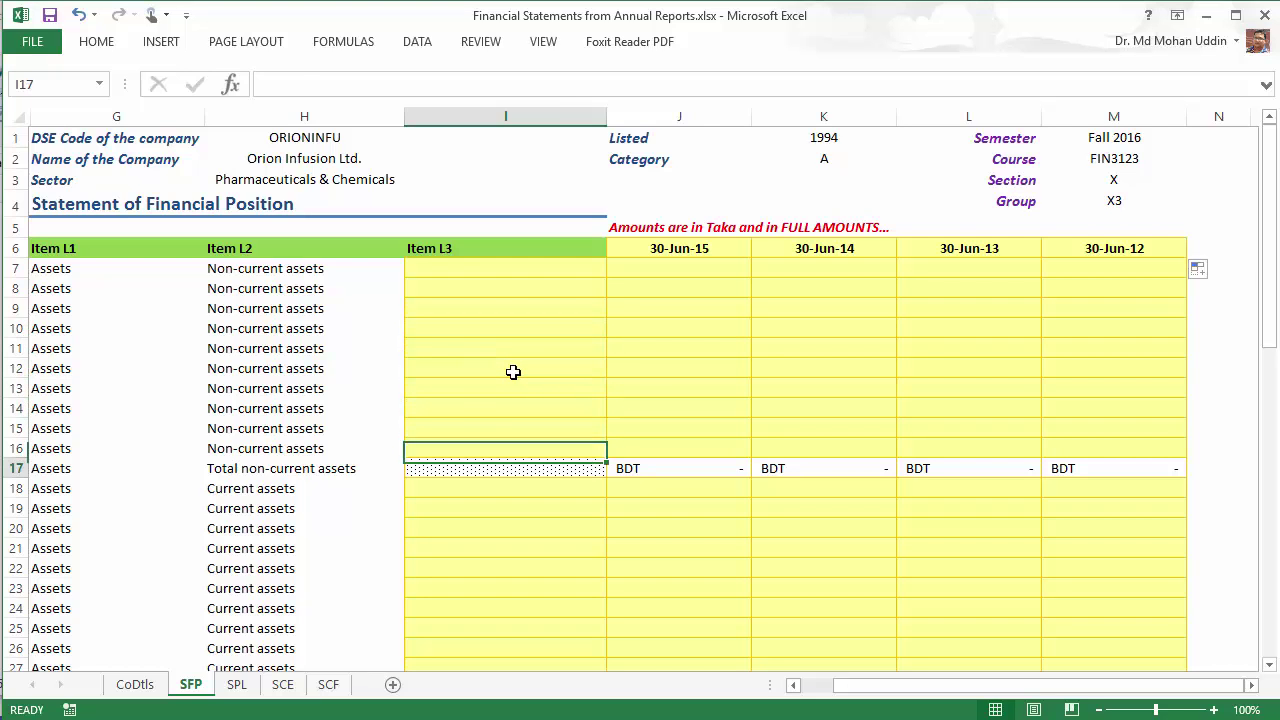
key("Right")
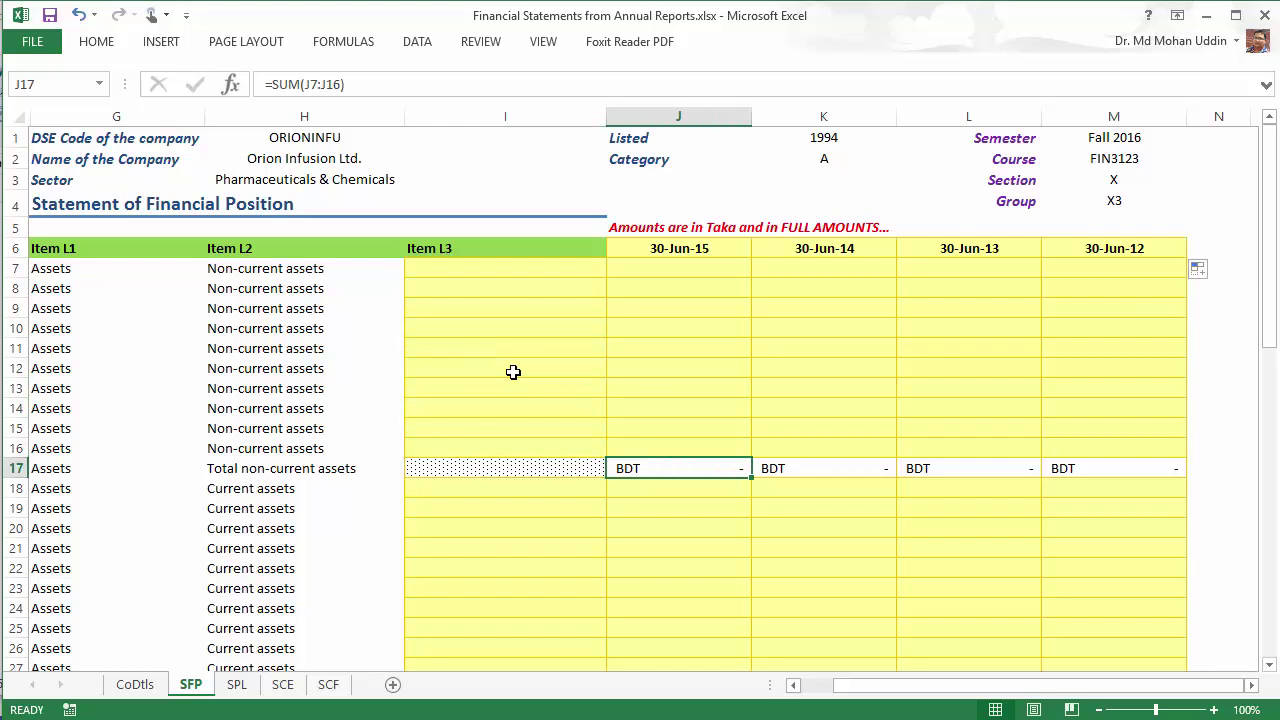
key("Up")
key("Up")
key("Up")
key("Up")
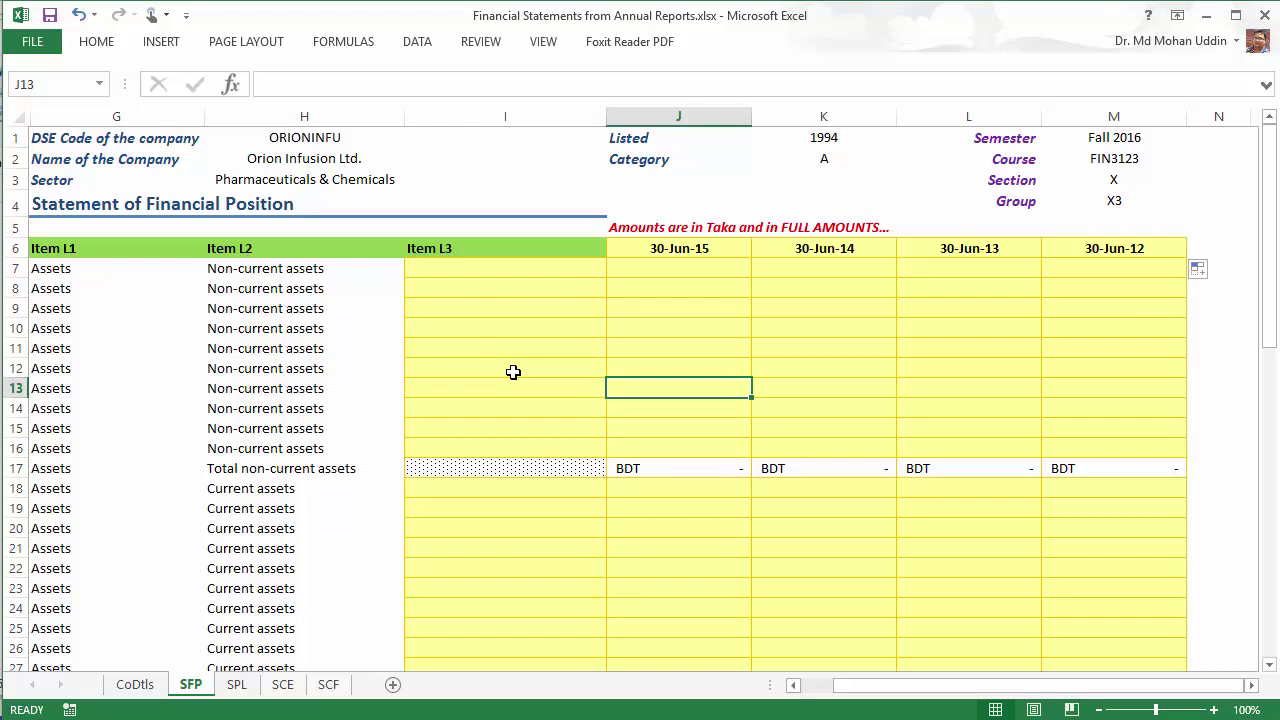
Step: Consult the annual report PDF in the browser and enter "Property, plants and equipments" in I7 and "Investments" in I8 of the workbook
key("alt+Tab")
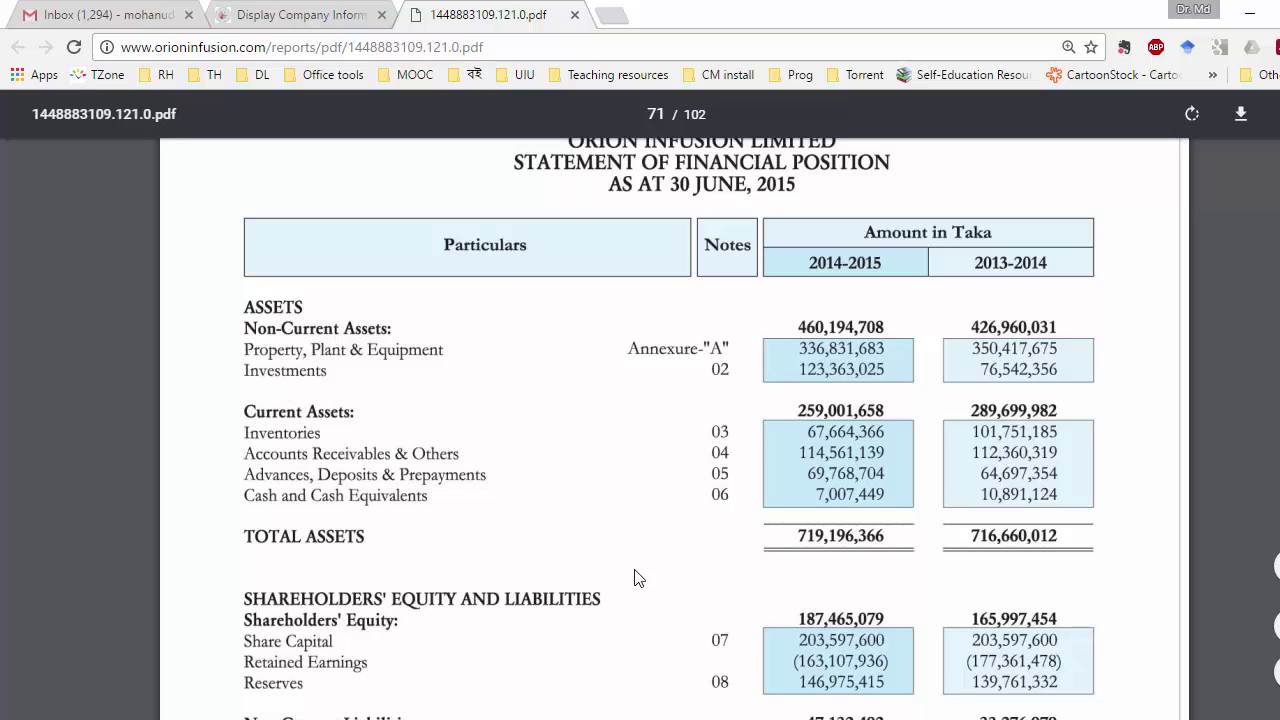
key("alt+Tab")
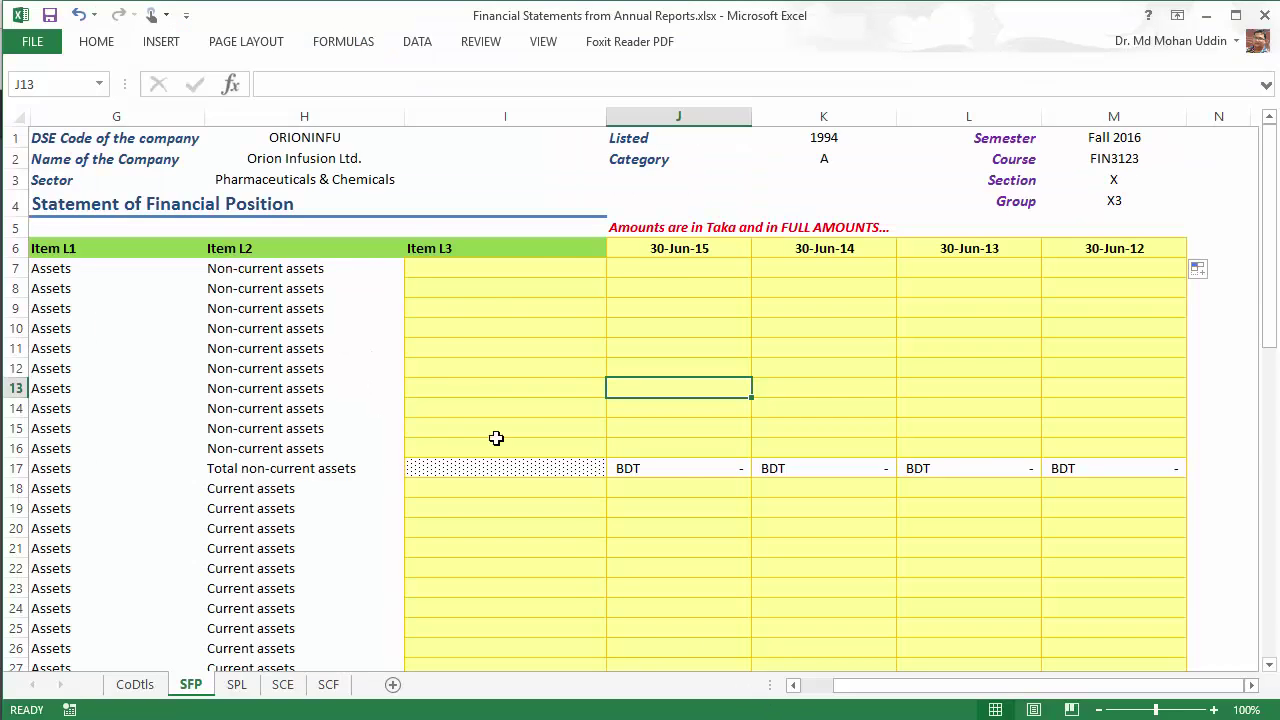
left_click(486, 272)
type("Pro")
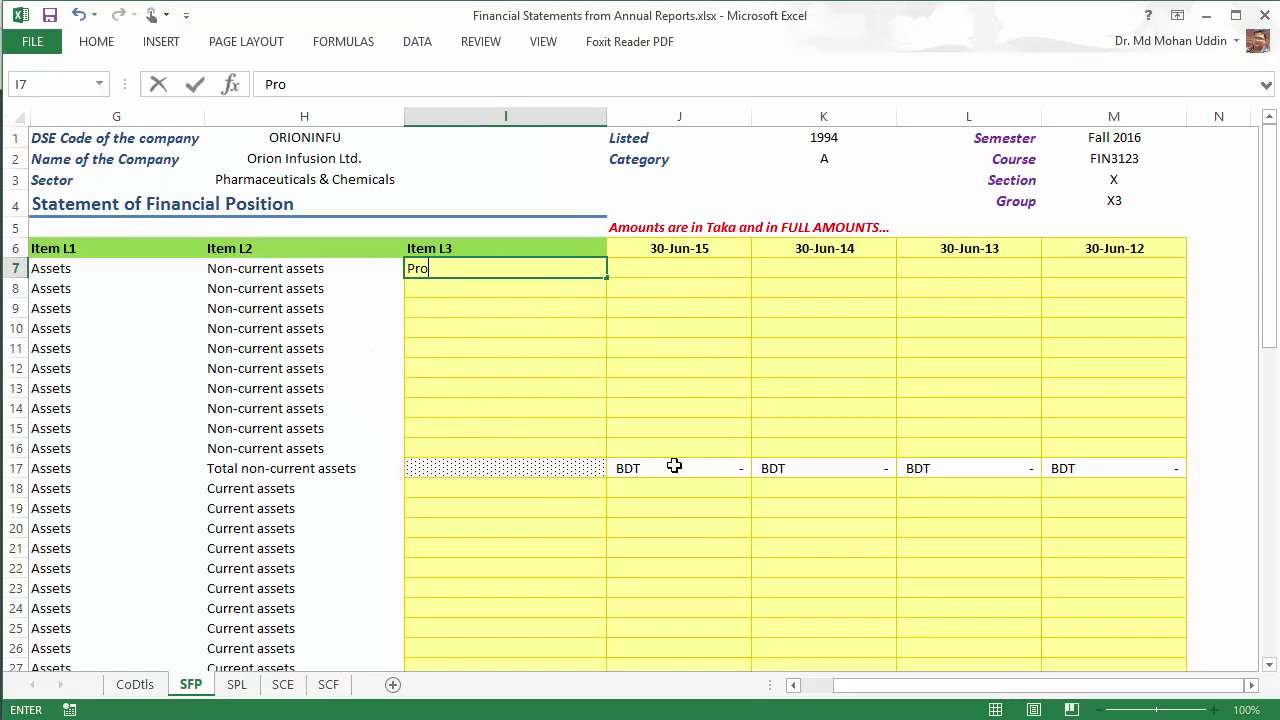
type("perty, plan")
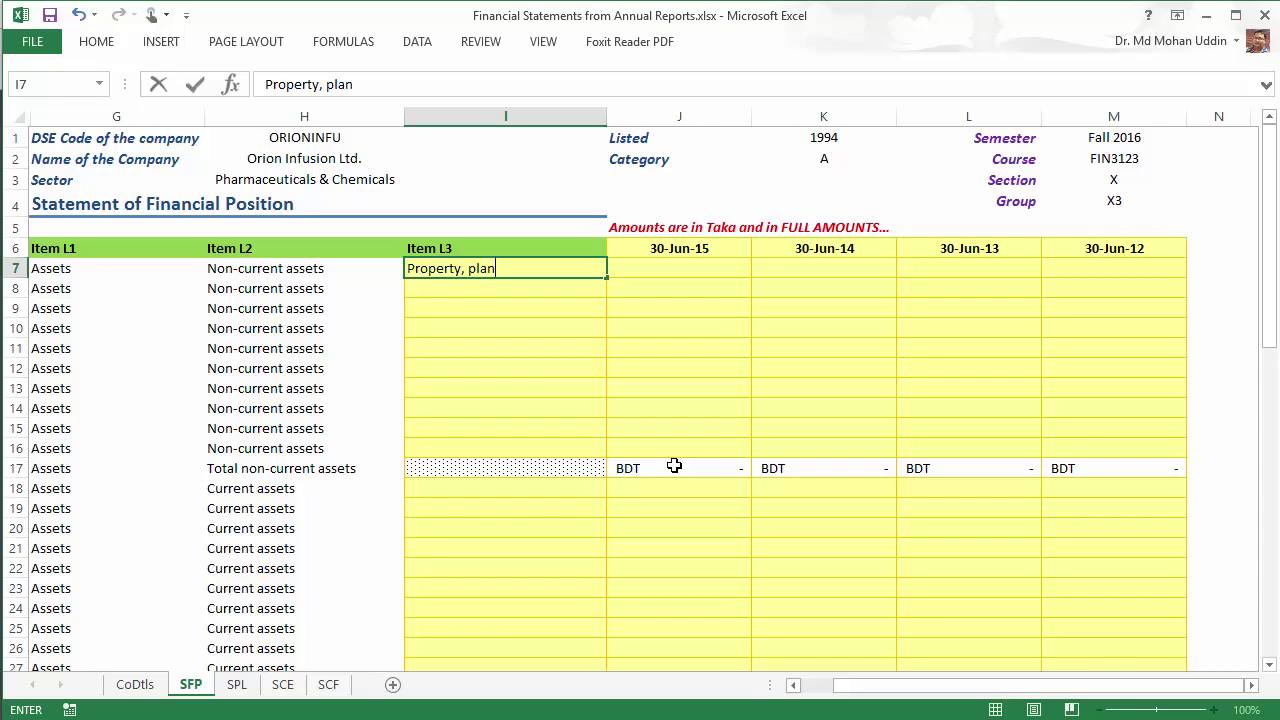
type("ts and equipments")
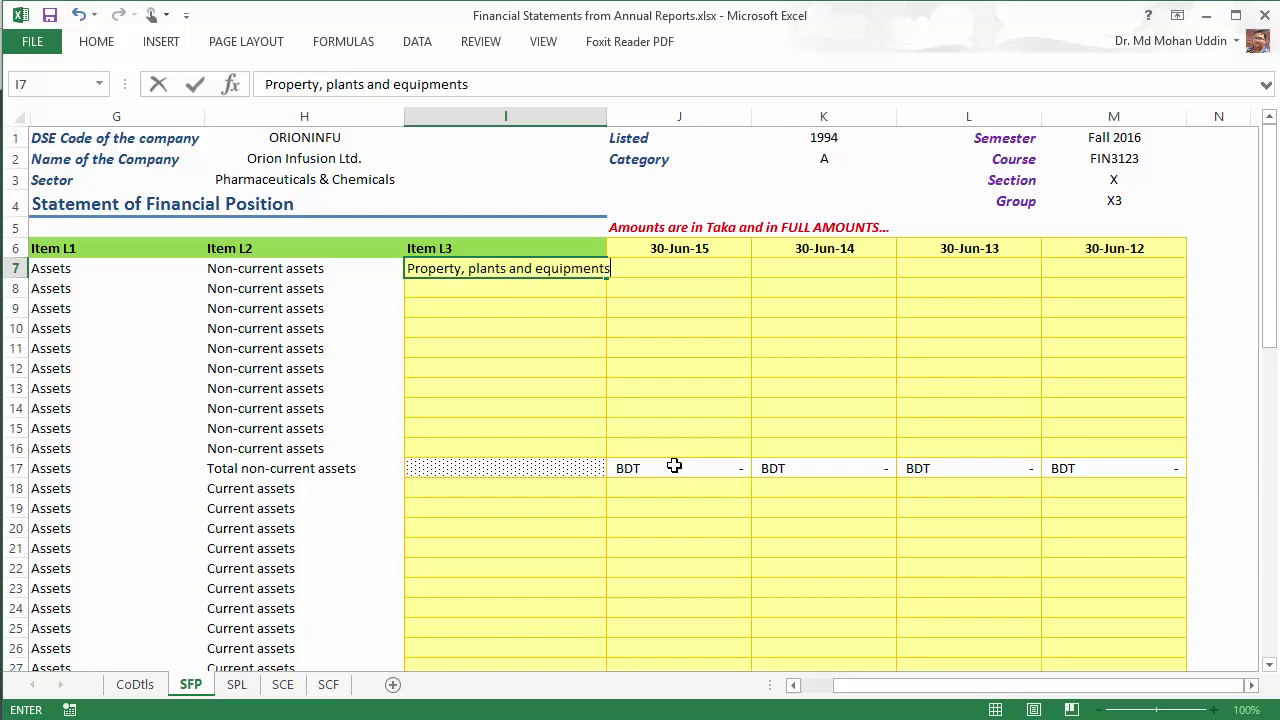
key("Return")
type("Investments")
key("Return")
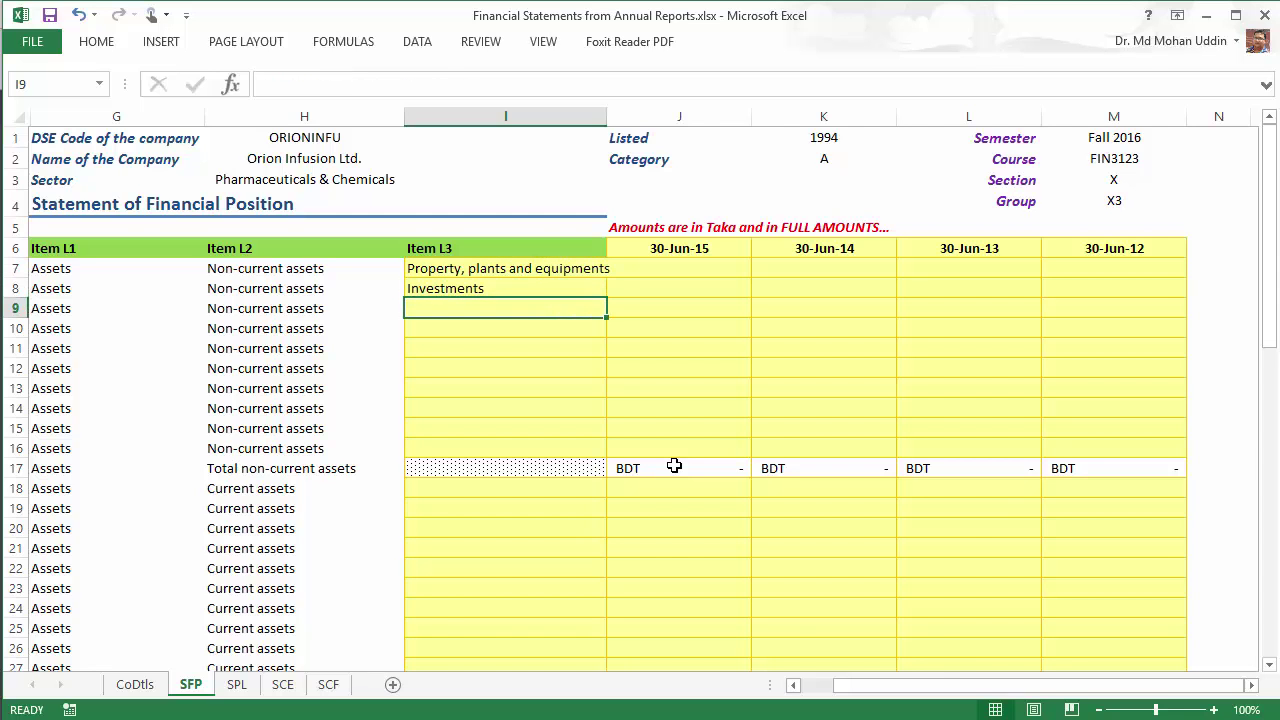
Step: Look up the 2014-2015 property, plant and equipment amount in the annual report and enter 336831683 in J7 of the workbook
key("alt+Tab")
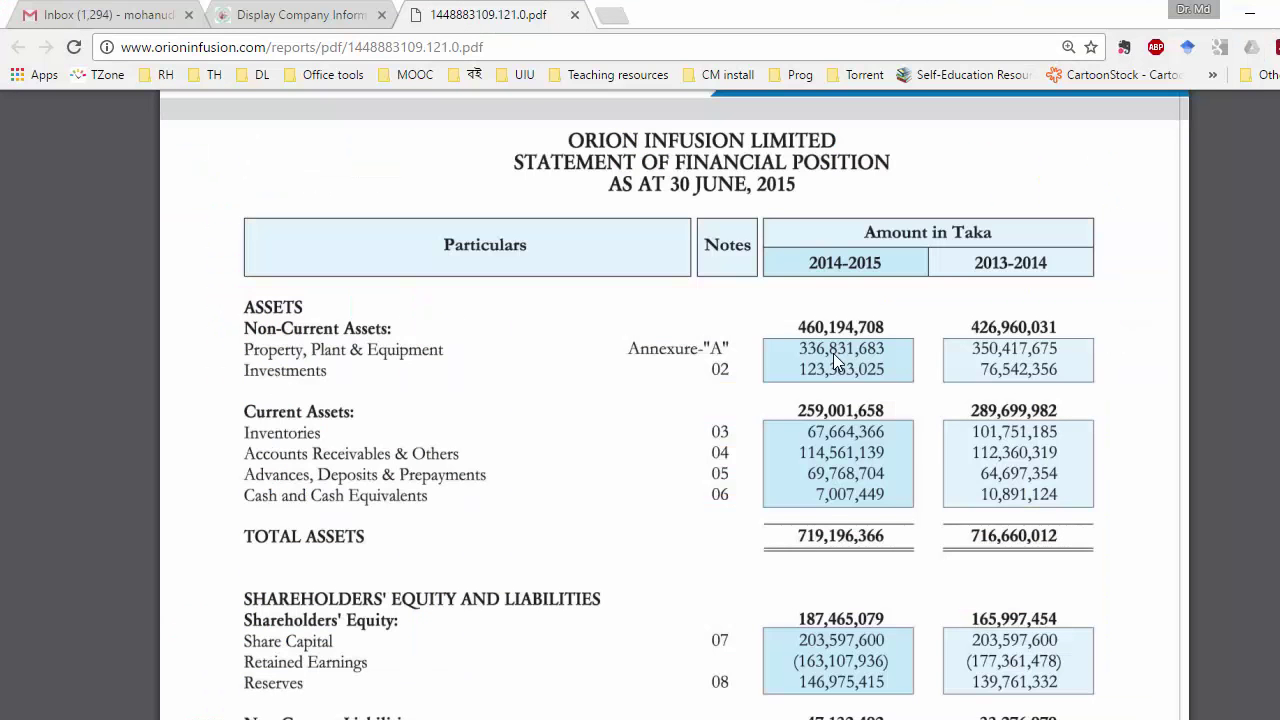
key("alt+Tab")
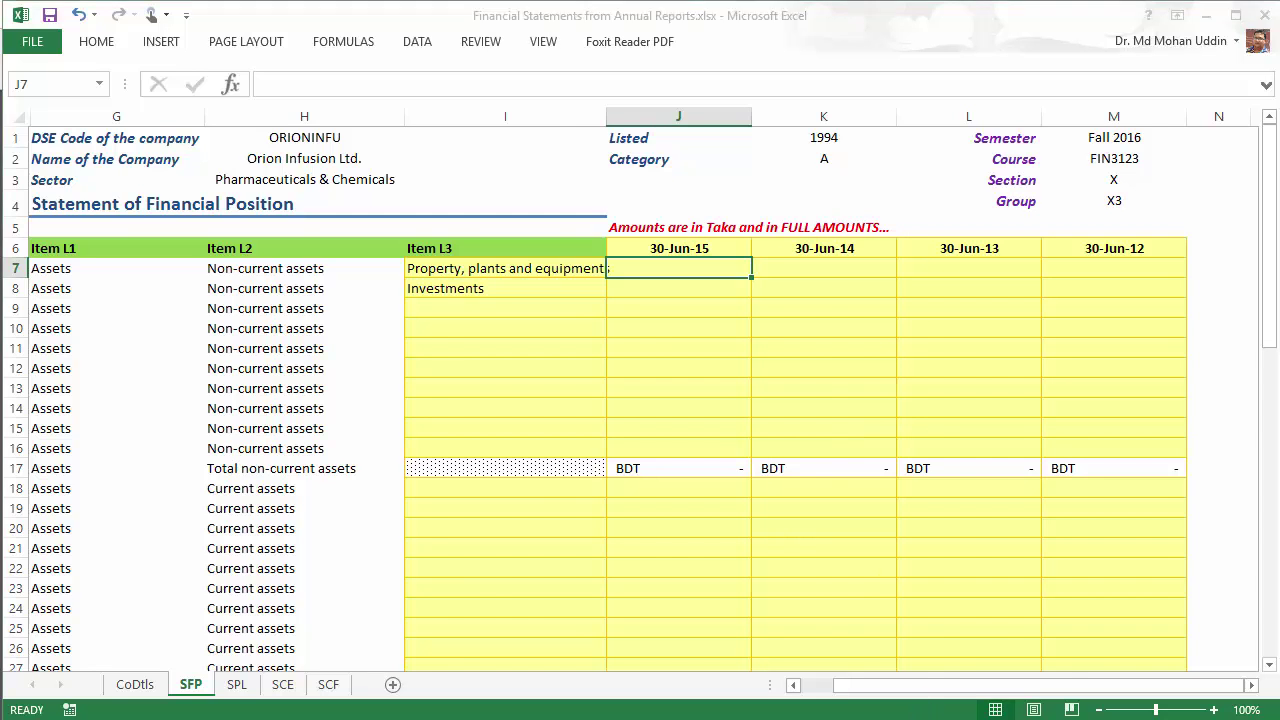
key("alt+Tab")
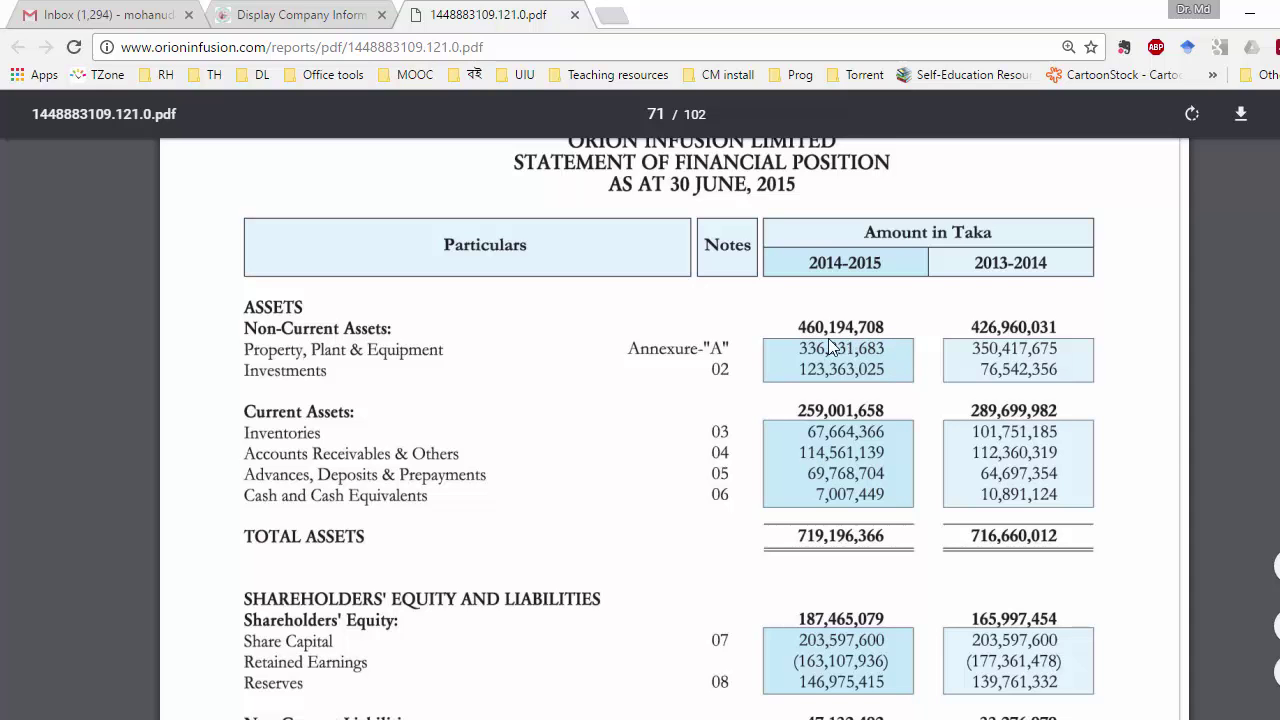
scroll(828, 344, "up", 3)
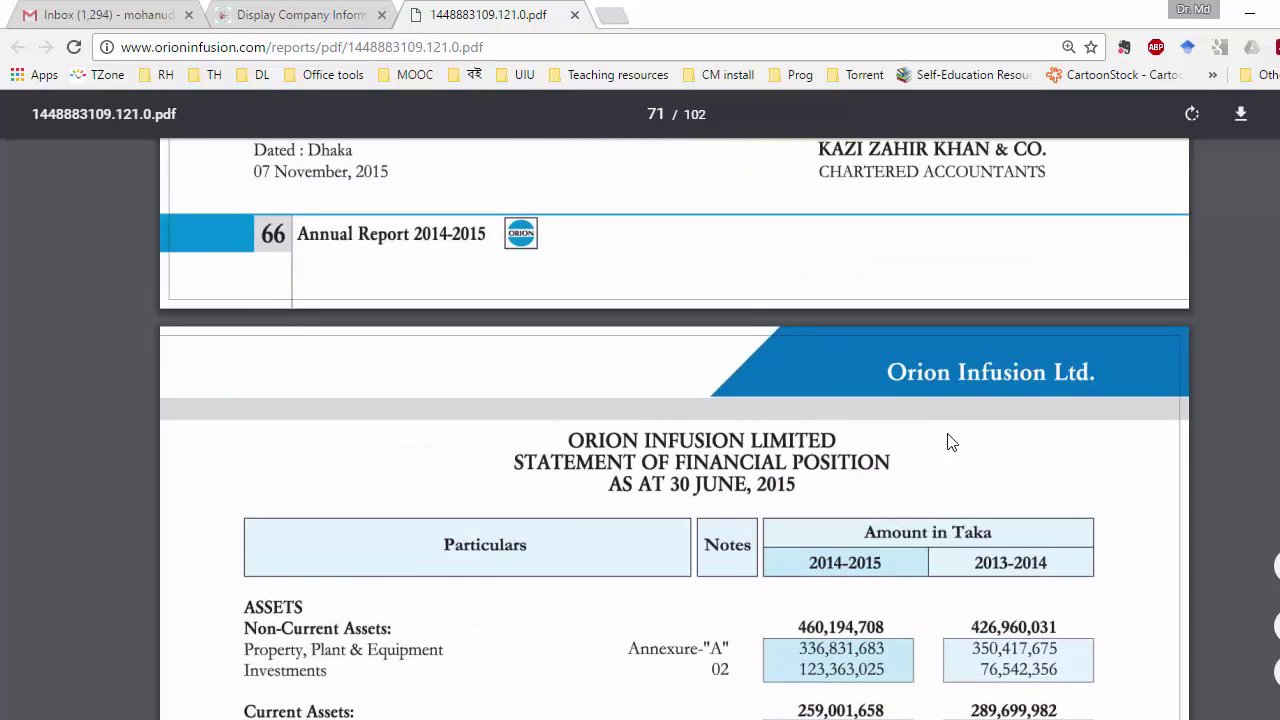
scroll(949, 438, "down", 3)
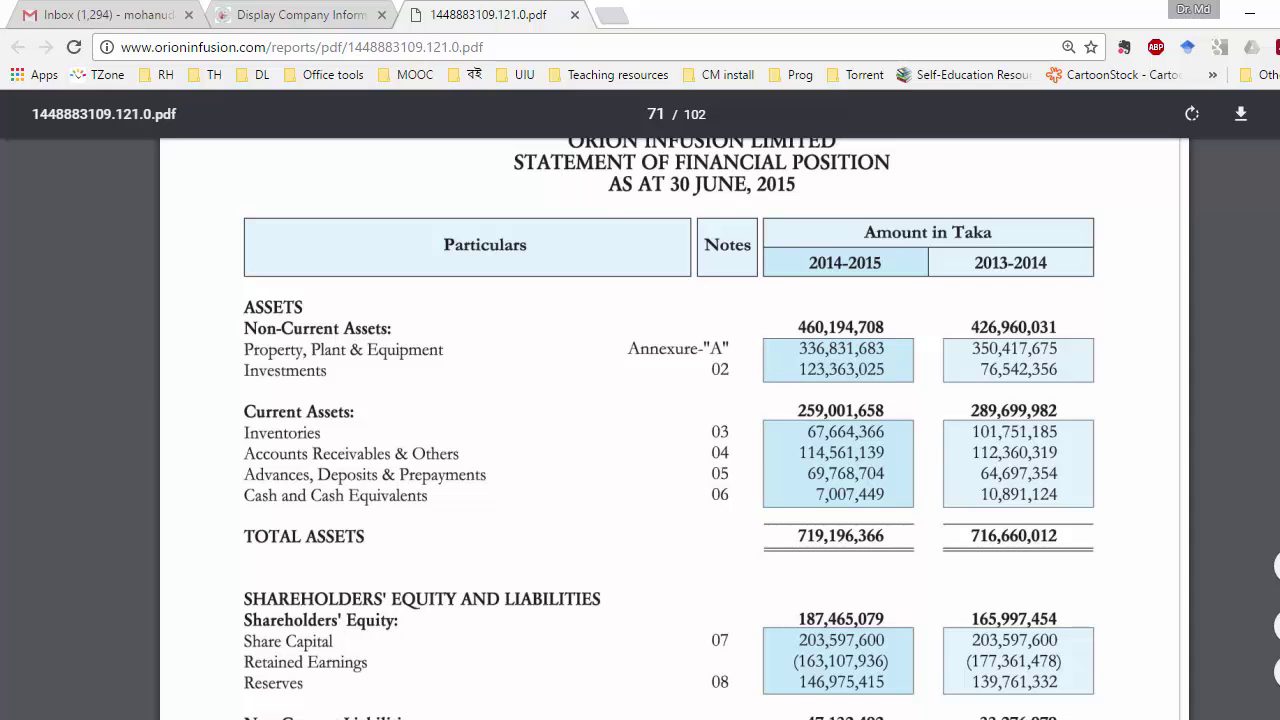
left_click(840, 676)
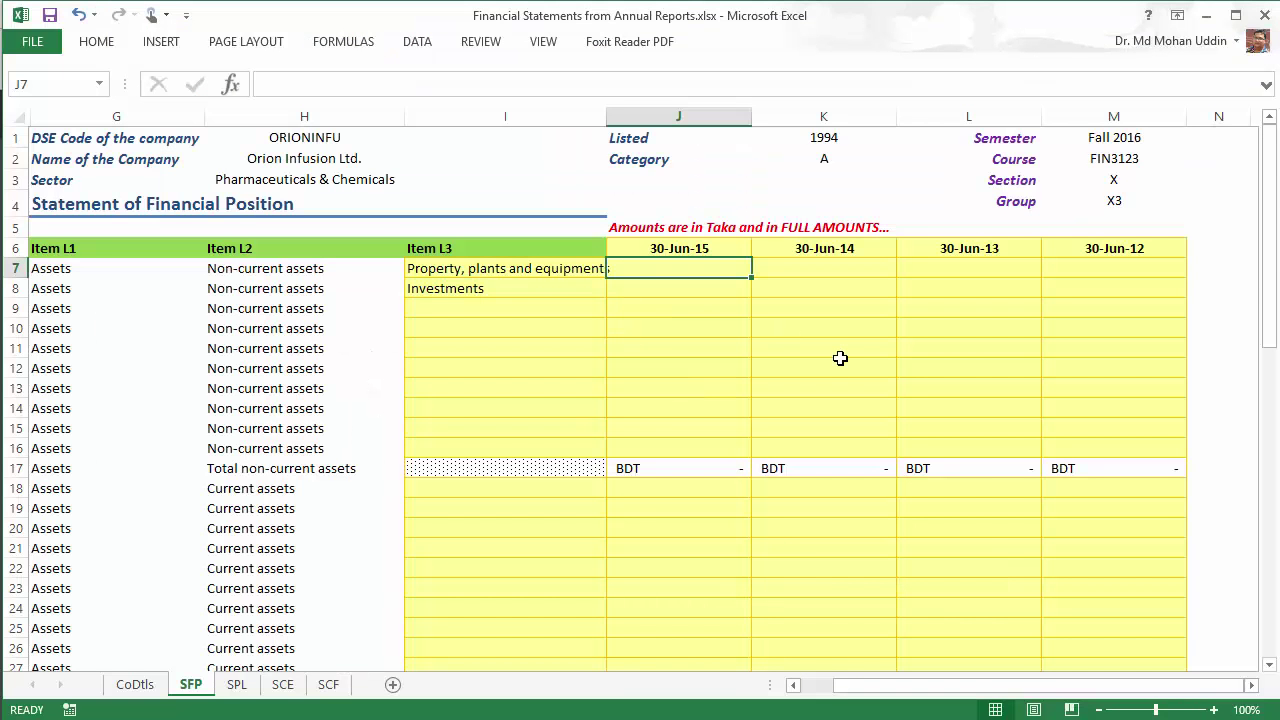
type("336")
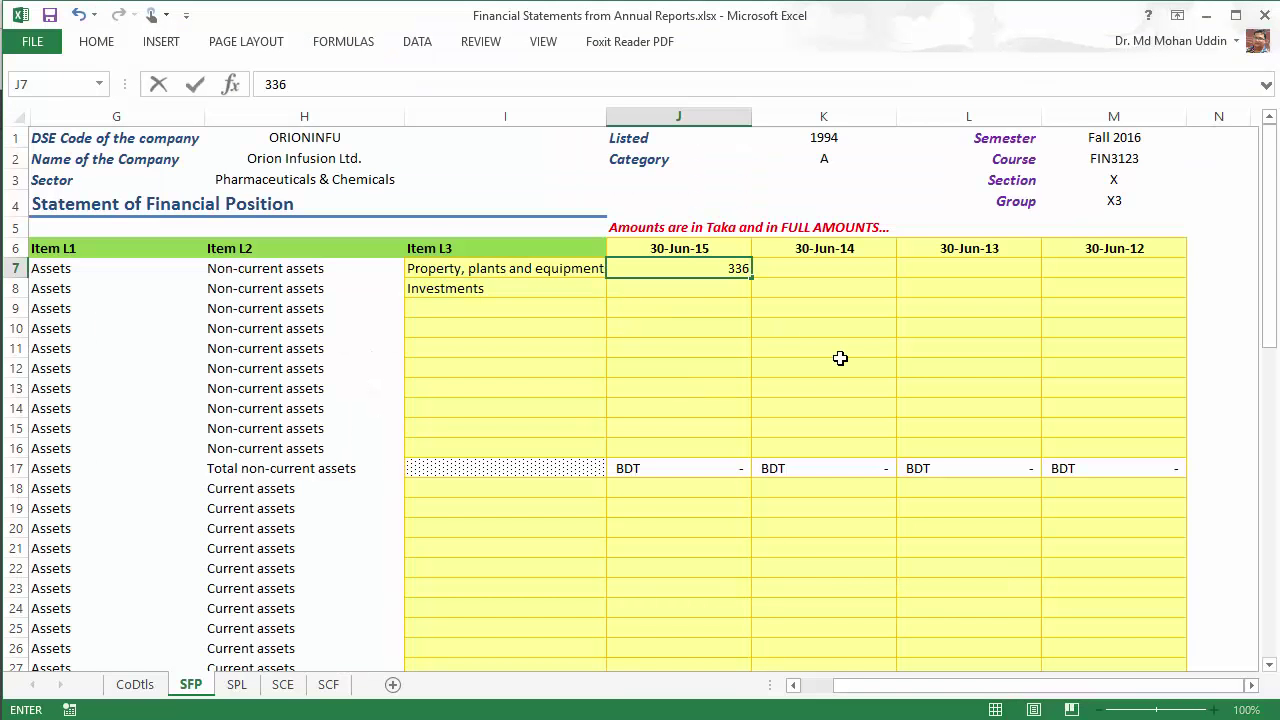
type("831")
key("alt+Tab")
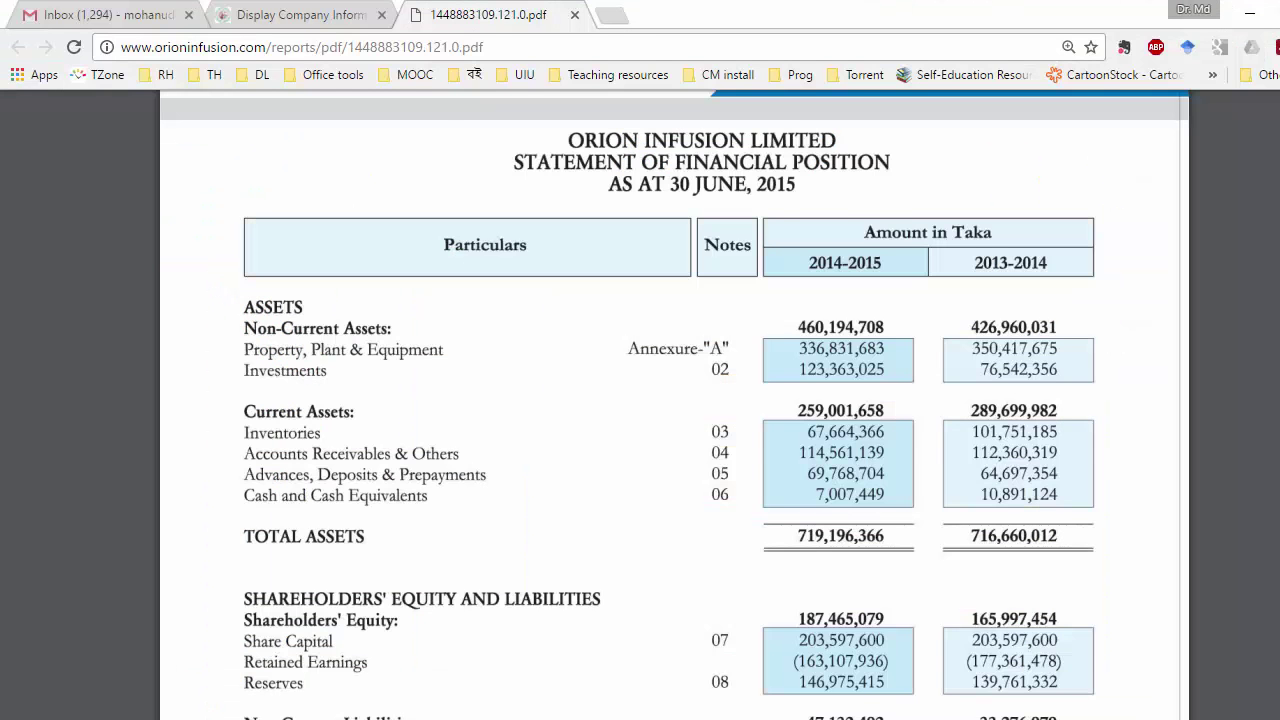
key("alt+Tab")
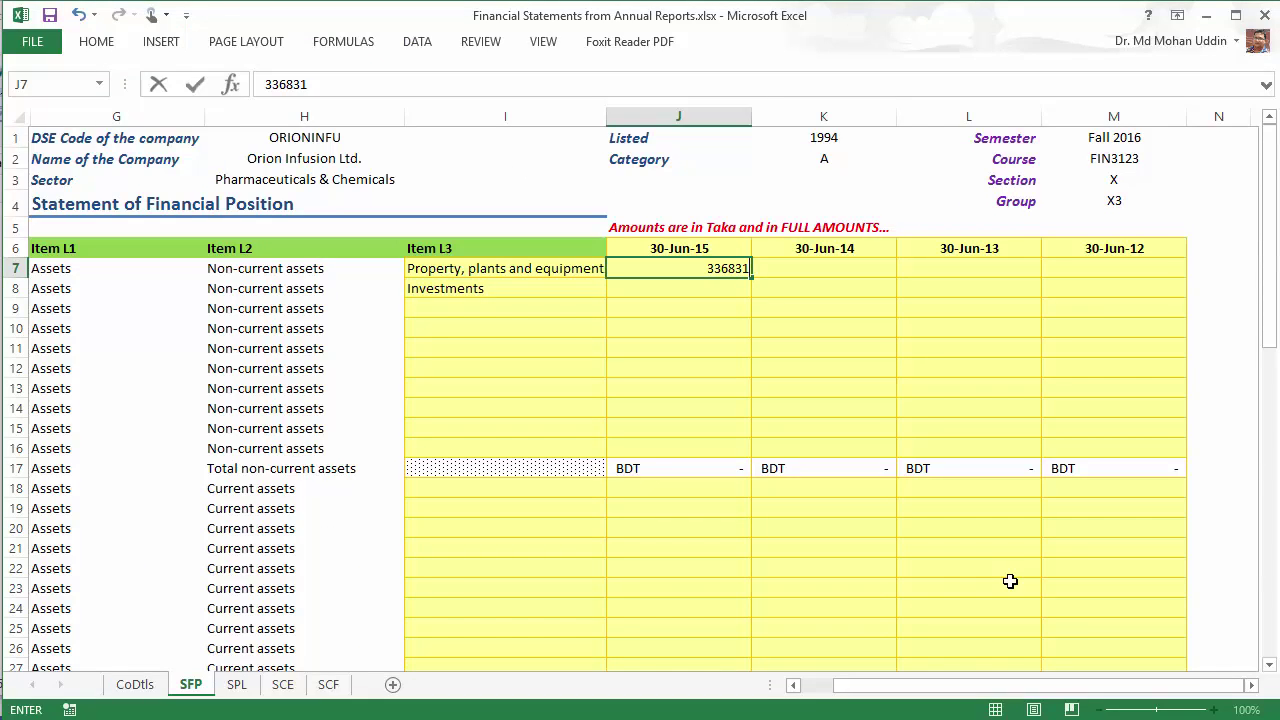
type("683")
key("Return")
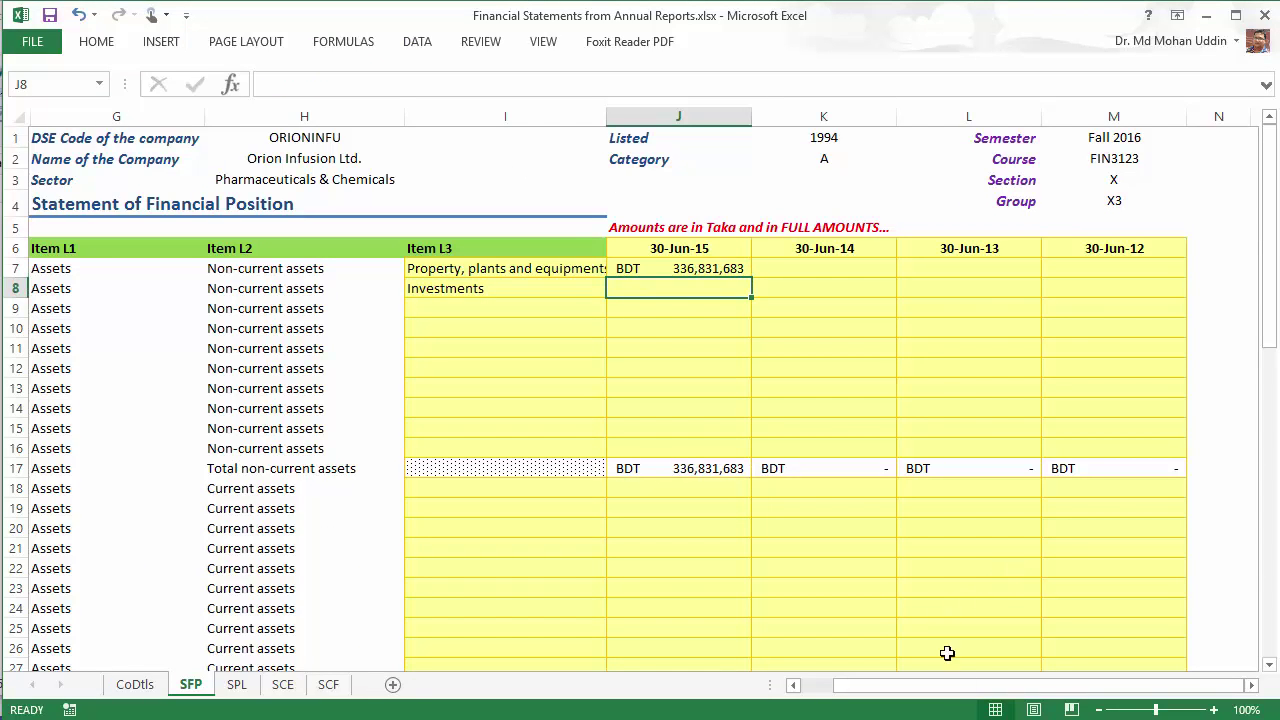
Step: Look up the 2014-2015 investments amount in the annual report and enter 123,363,025 in J8 of the workbook
key("alt+Tab")
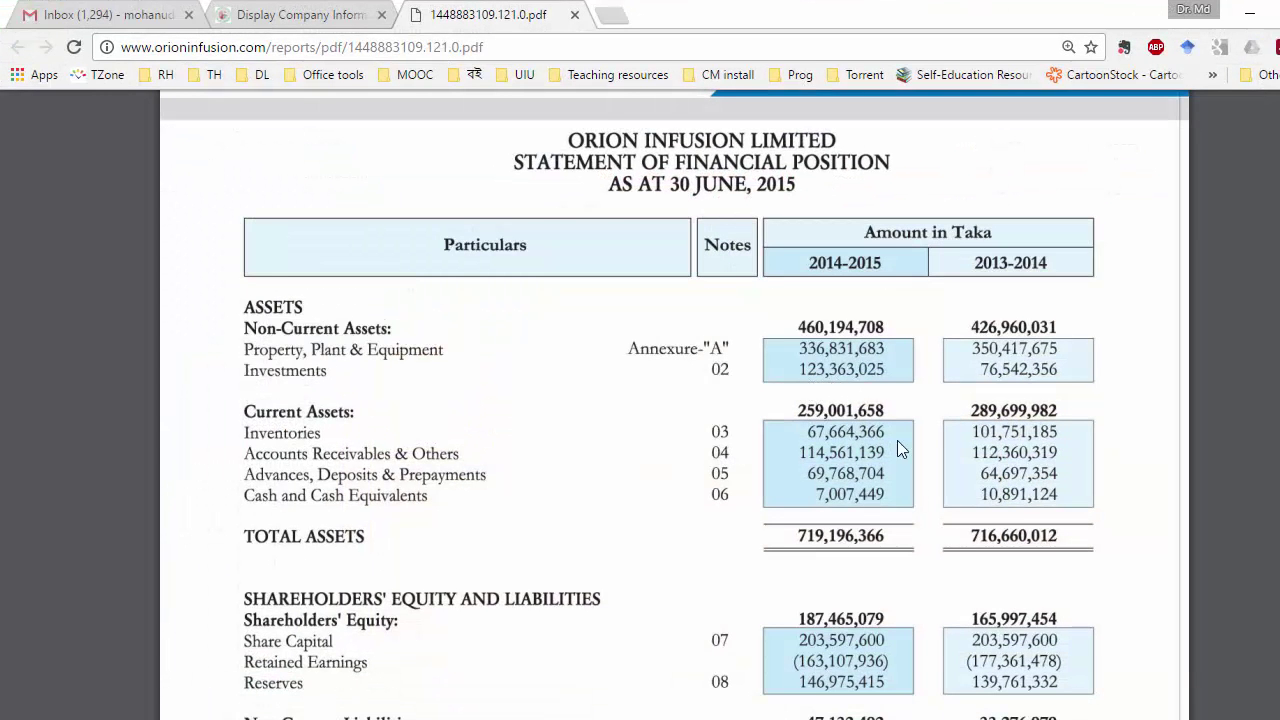
mouse_move(860, 719)
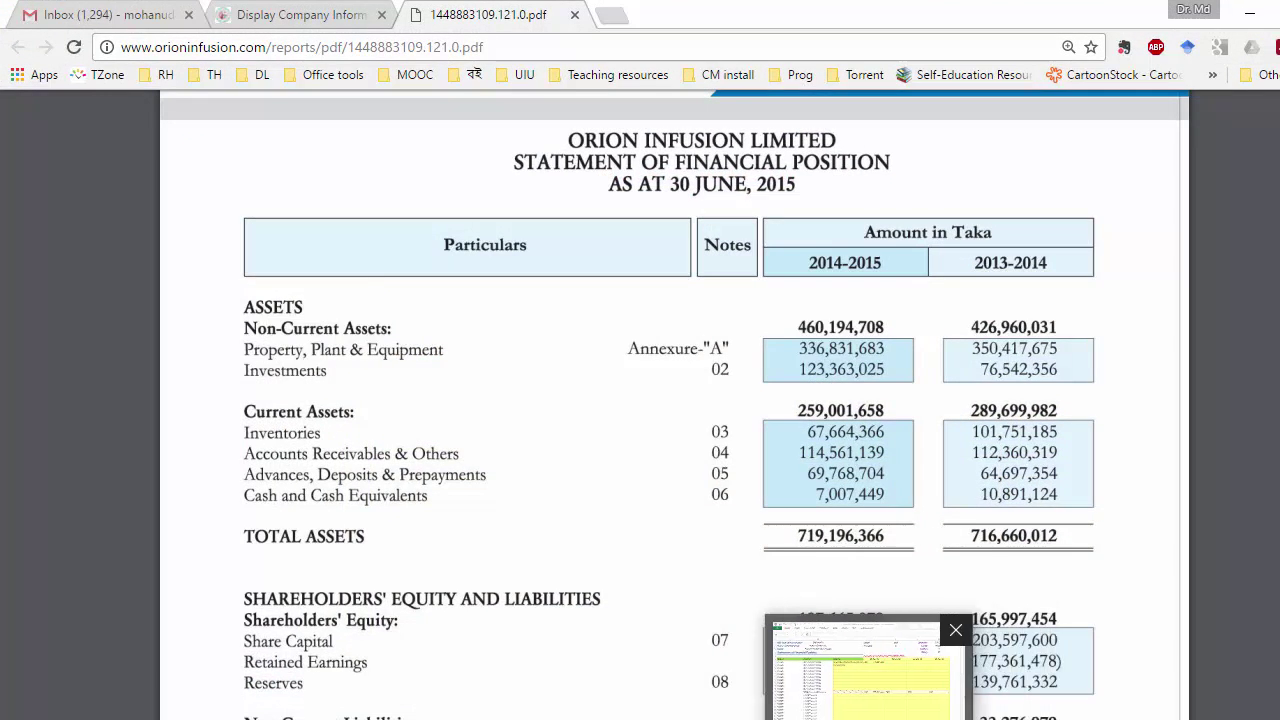
left_click(850, 668)
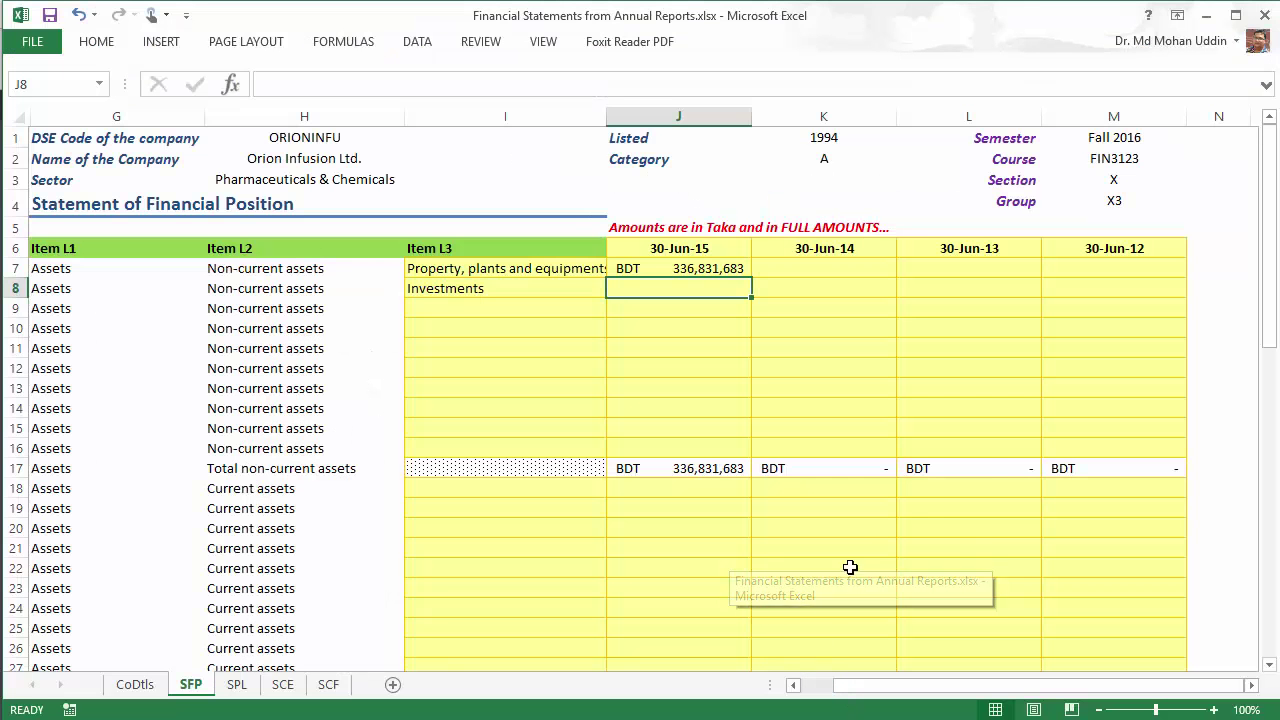
type("123")
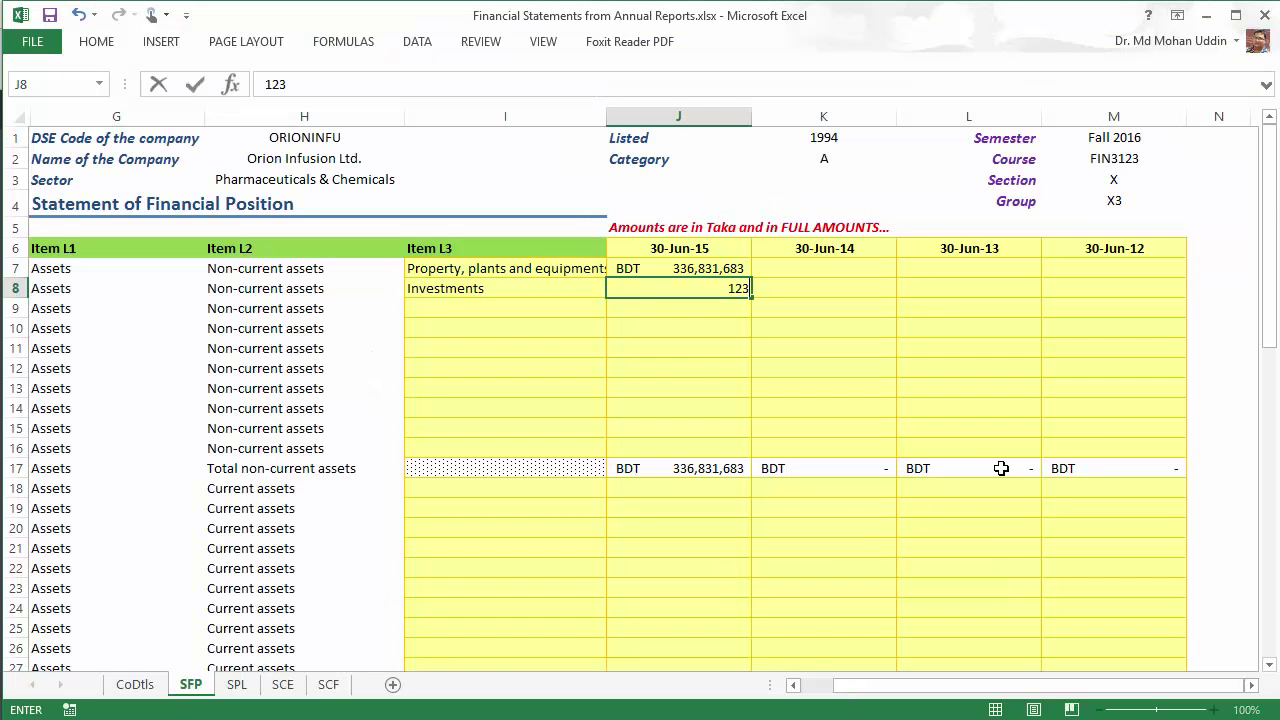
type(",363,025")
key("Return")
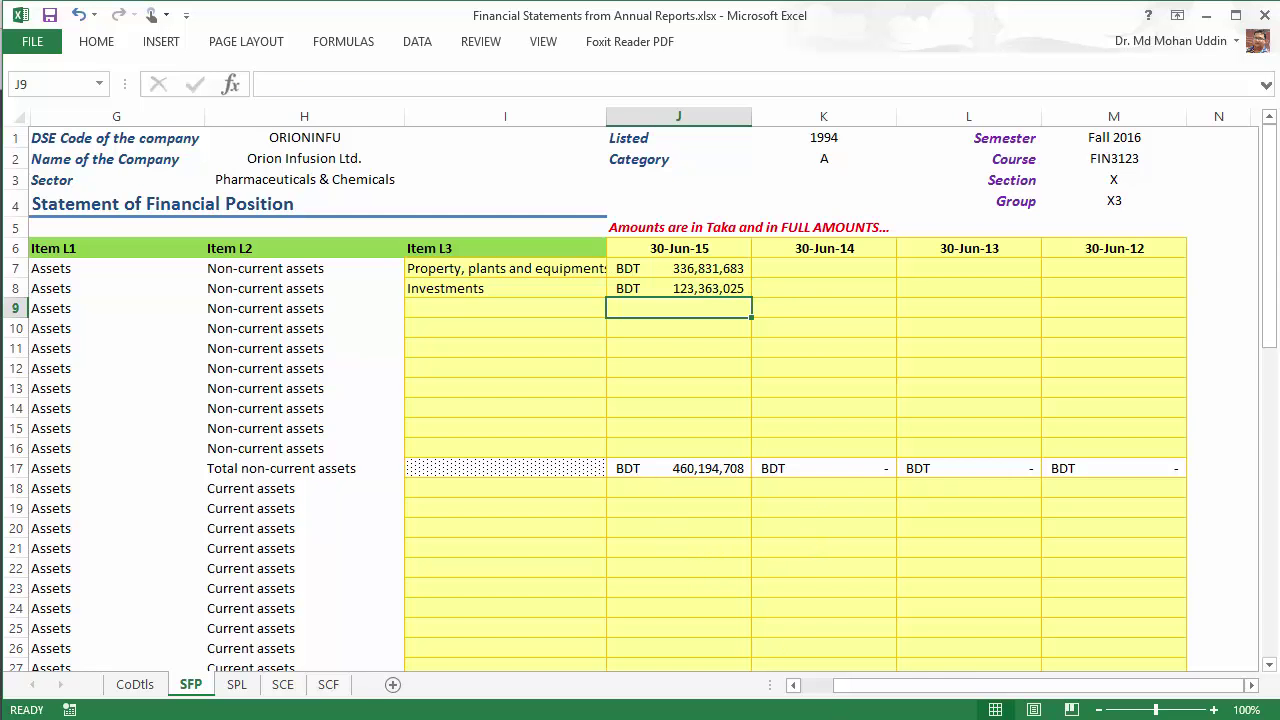
Step: Compare the 30-Jun-15 Total non-current assets in J17 with the corresponding figure in the annual report
key("alt+Tab")
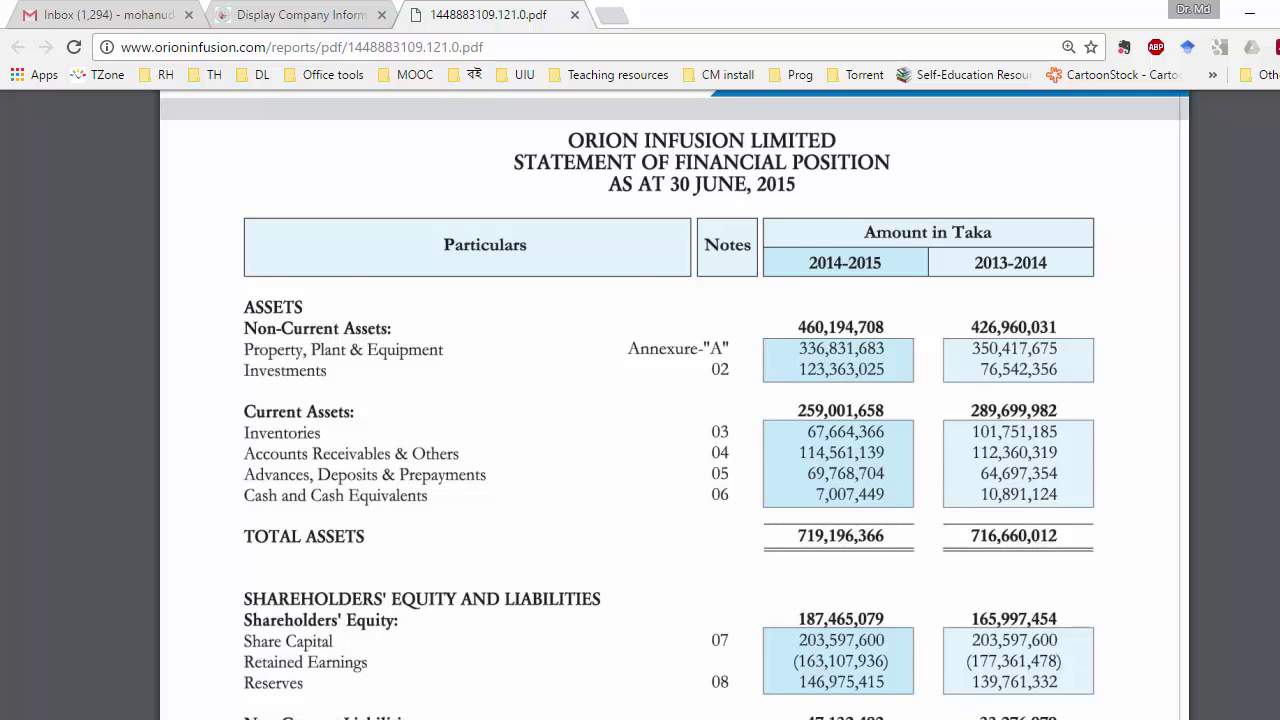
key("alt+Tab")
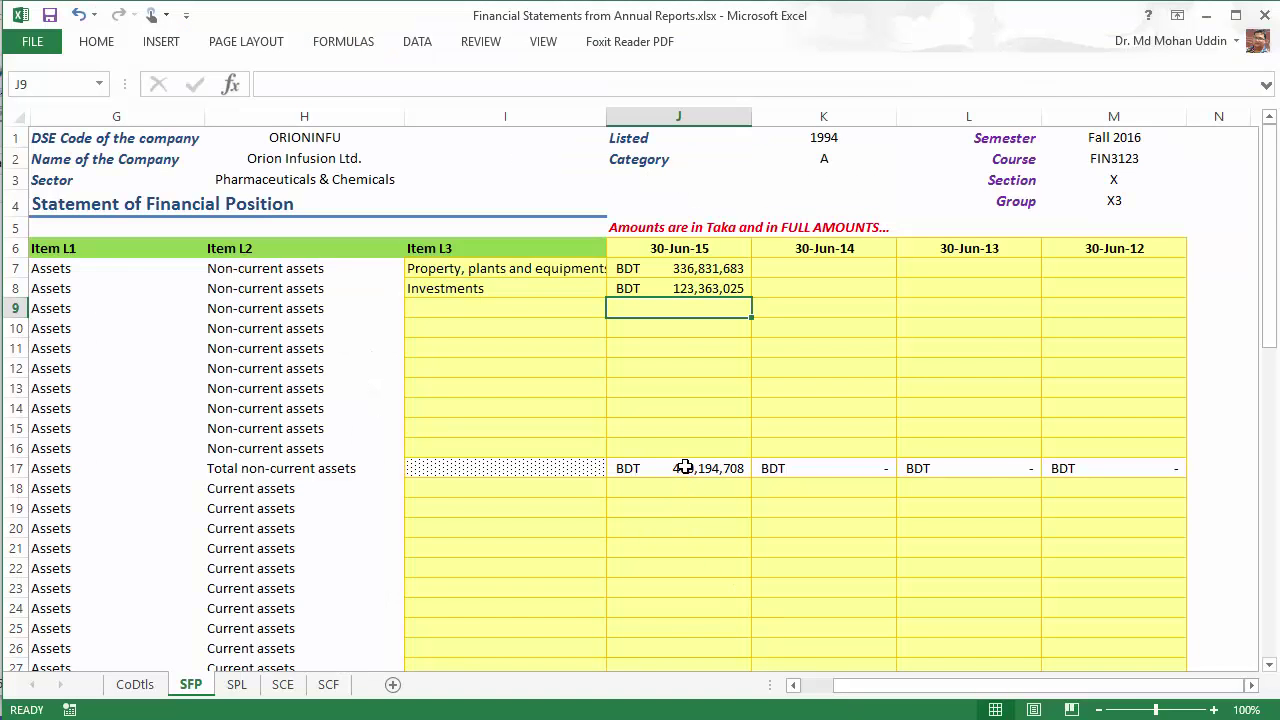
key("alt+Tab")
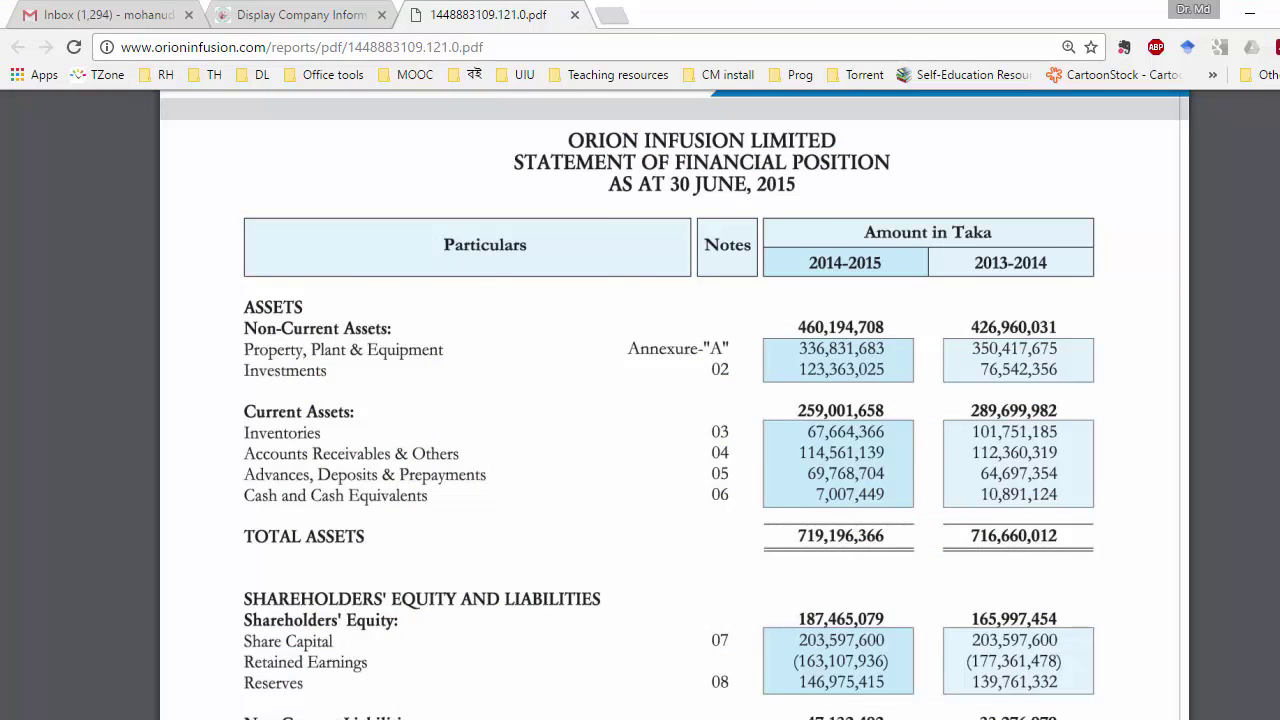
key("alt+Tab")
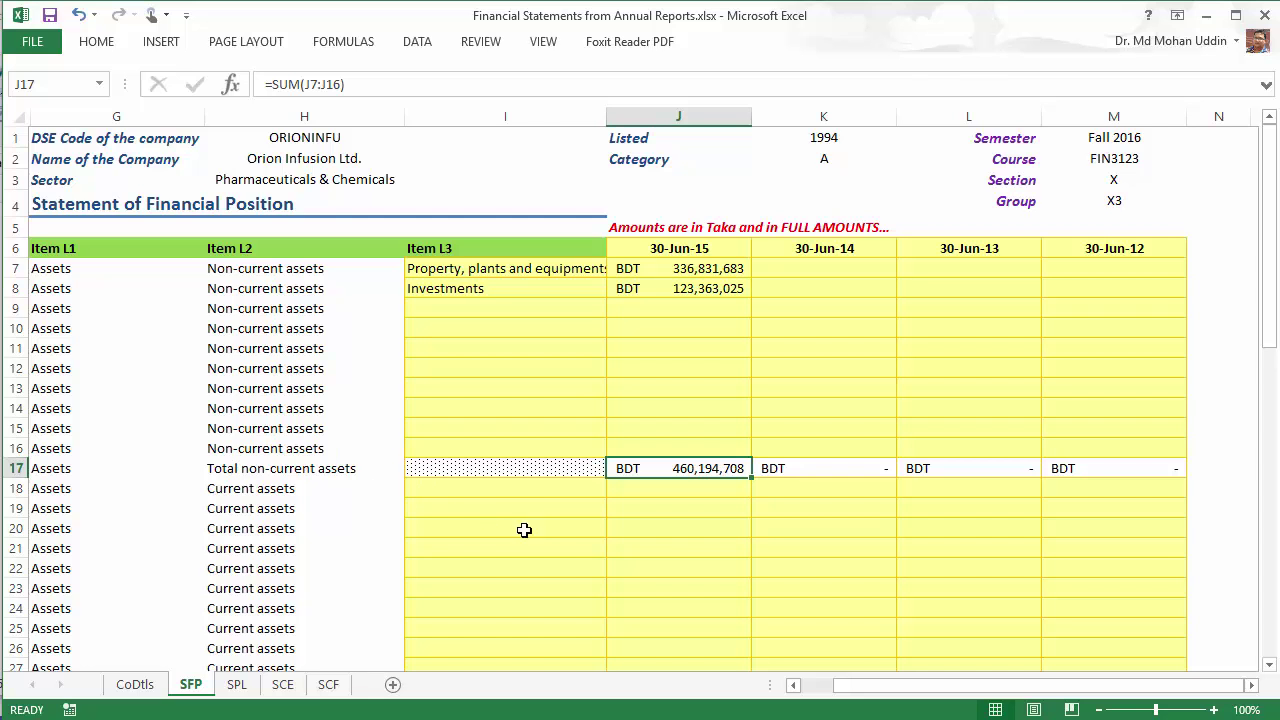
Step: From the annual report, enter "Inventories", "Accounts receivables and others", "Advances, deposits and prepayments" and "Cash and cash equivalents" in I18:I21 of the workbook
scroll(640, 464, "down", 2)
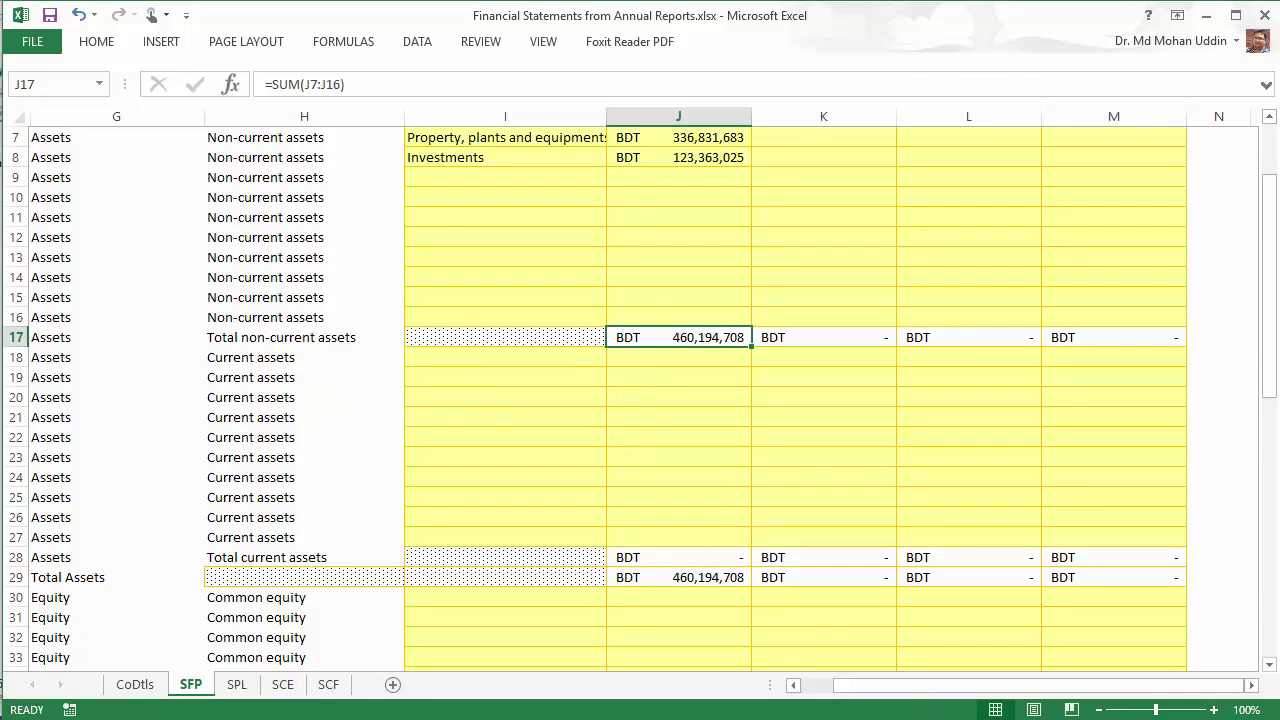
key("alt+Tab")
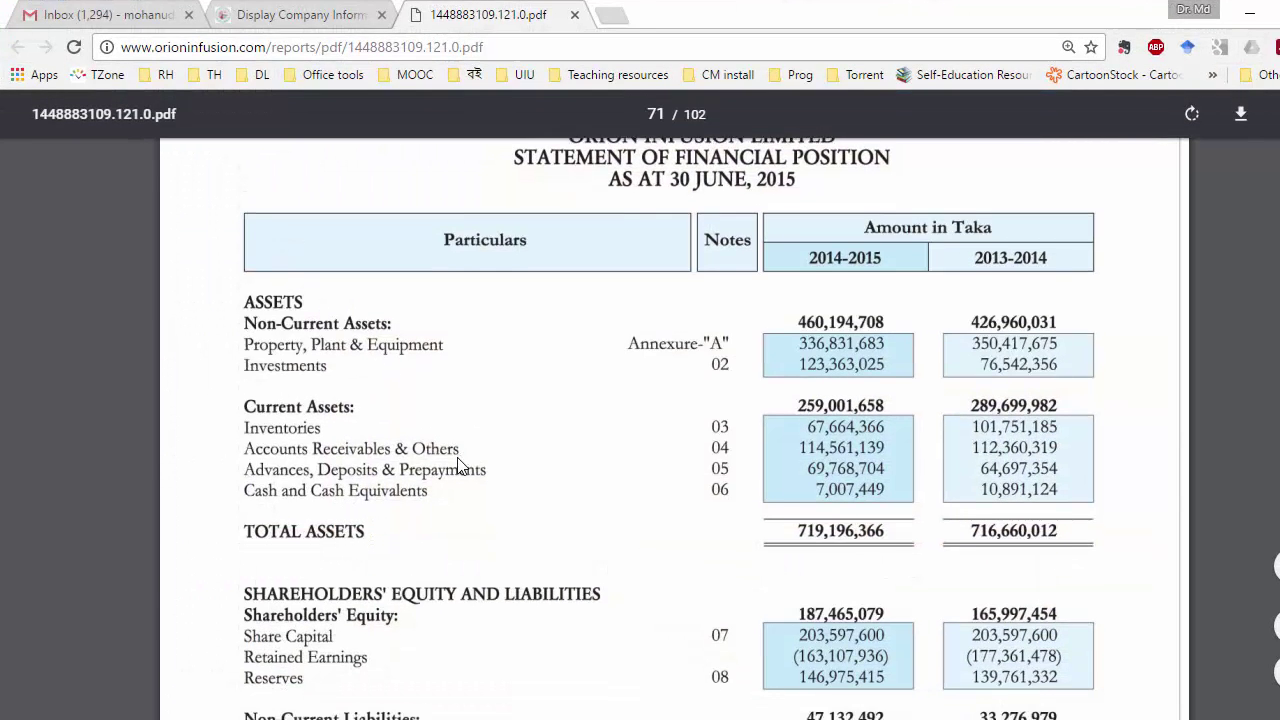
scroll(265, 336, "down", 3)
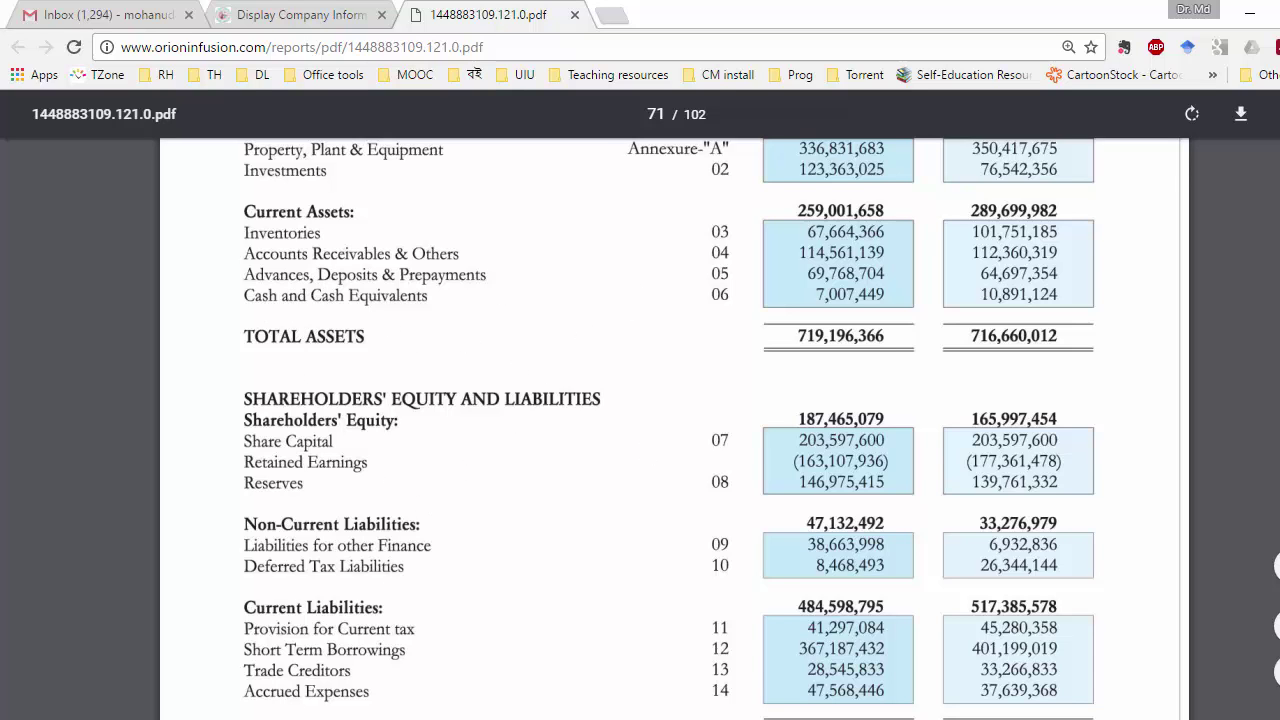
key("alt+Tab")
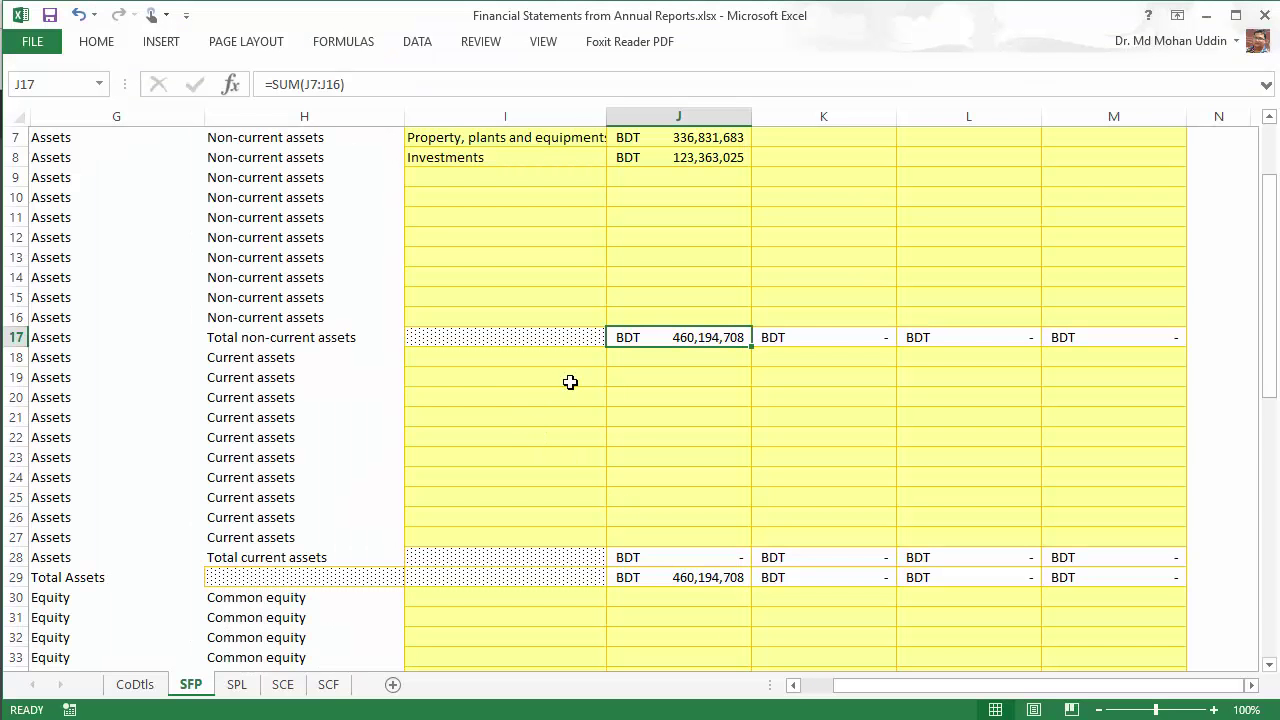
left_click(500, 360)
type("Inventories Accounts receivables and others Advances, deposits and prepayments Cash and cash equivalents")
Step: Enter the 30-Jun-15 current asset amounts 67,664,366, 114,561,139, 69,678,704 and 7,667,449 in J18:J21, and switch to the annual report to check them
key("Right")
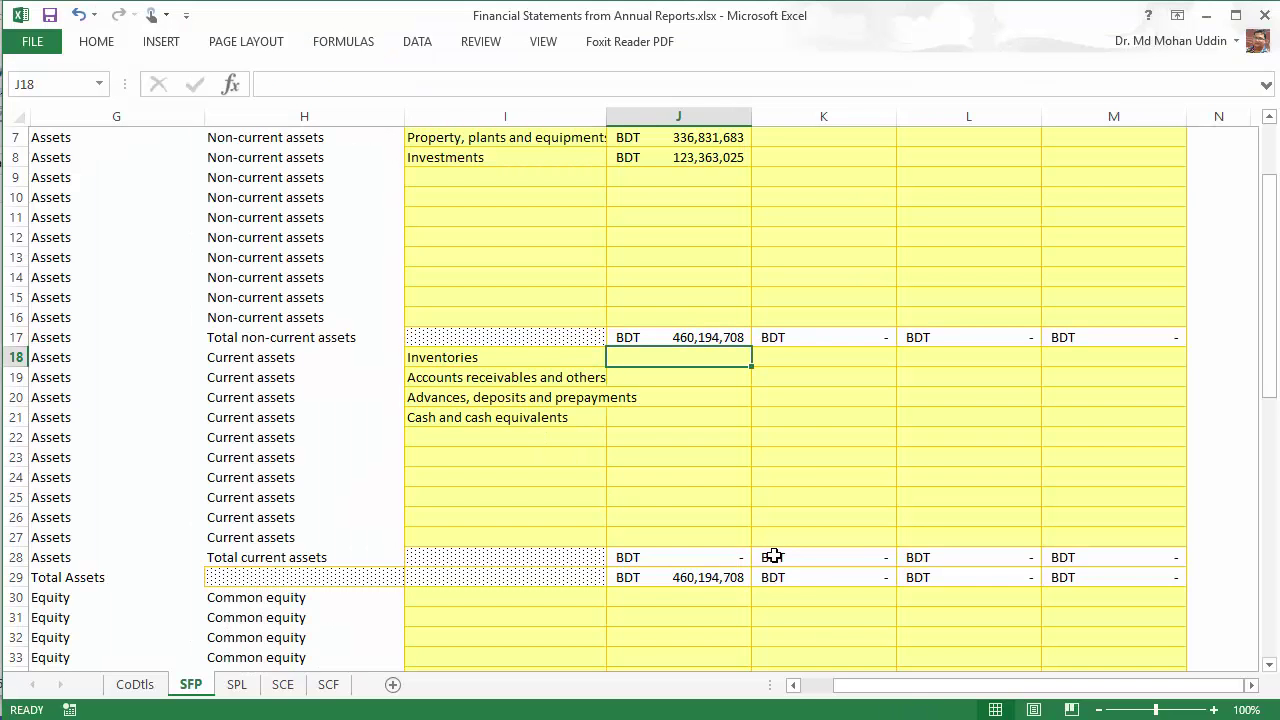
type("667,449")
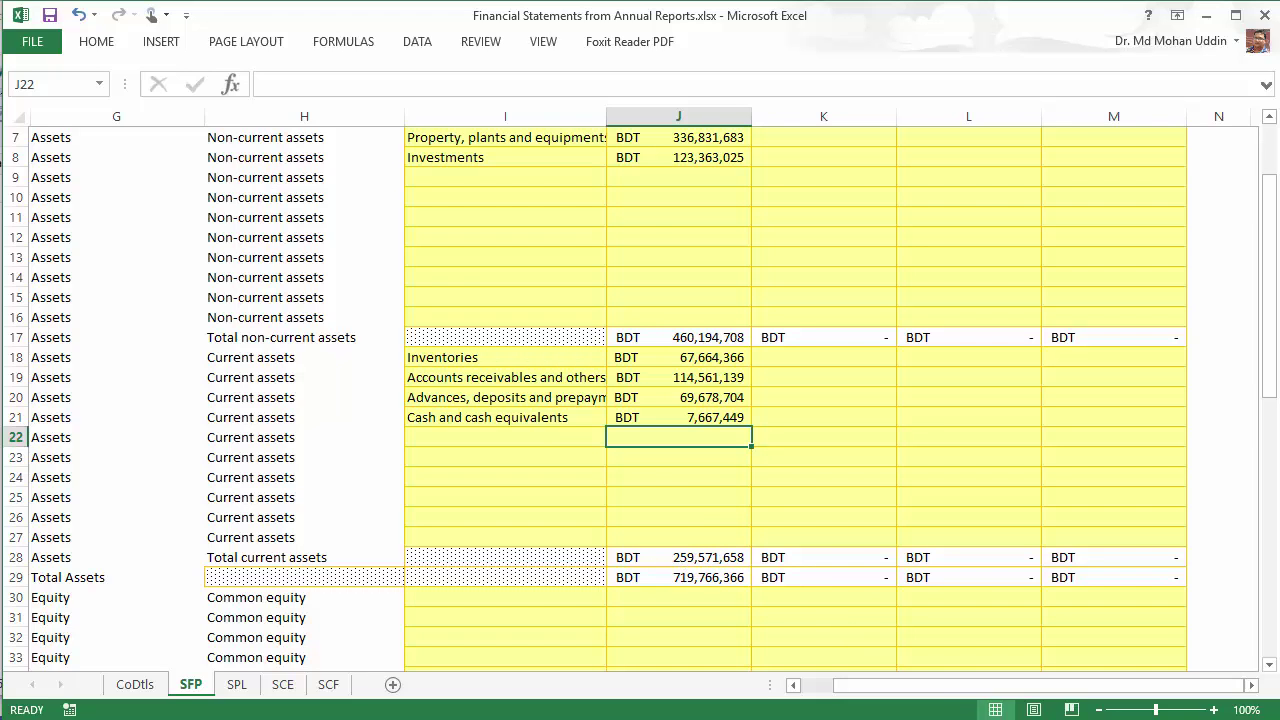
key("alt+Tab")
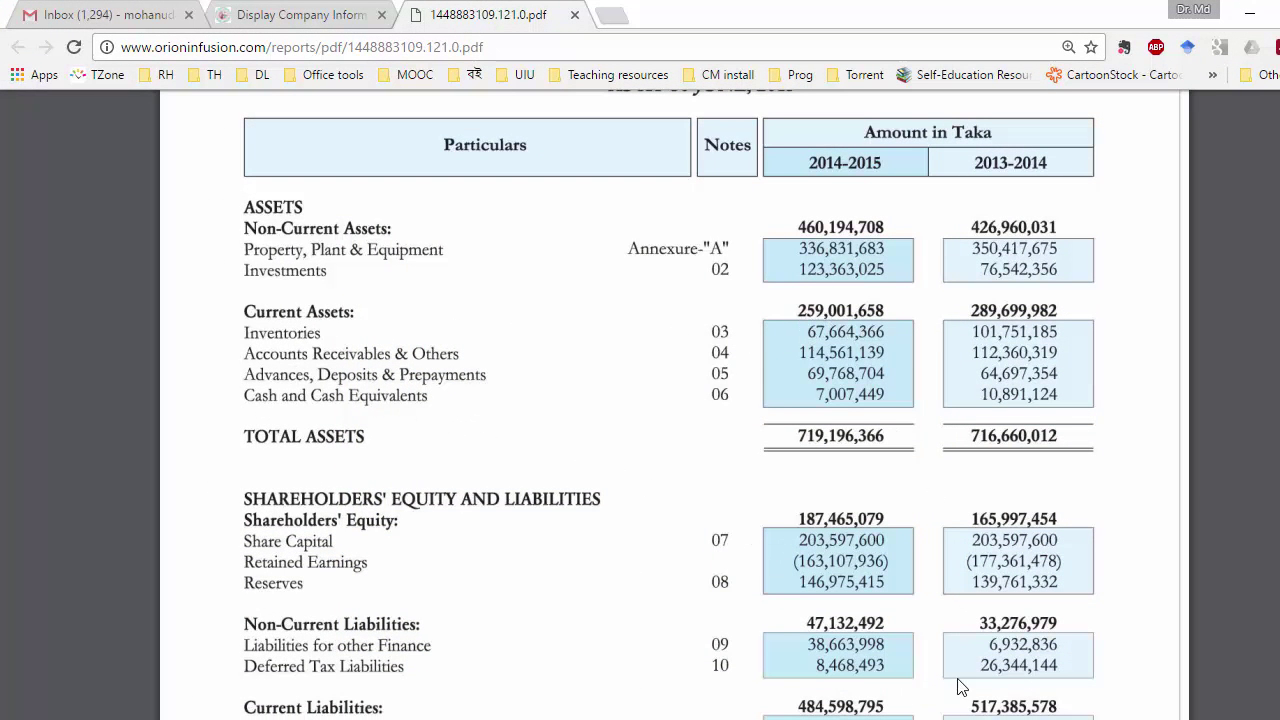
Step: Compare the 30-Jun-15 Total current assets in J28 and its component amounts with the 2014-2015 figures in the annual report
key("alt+Tab")
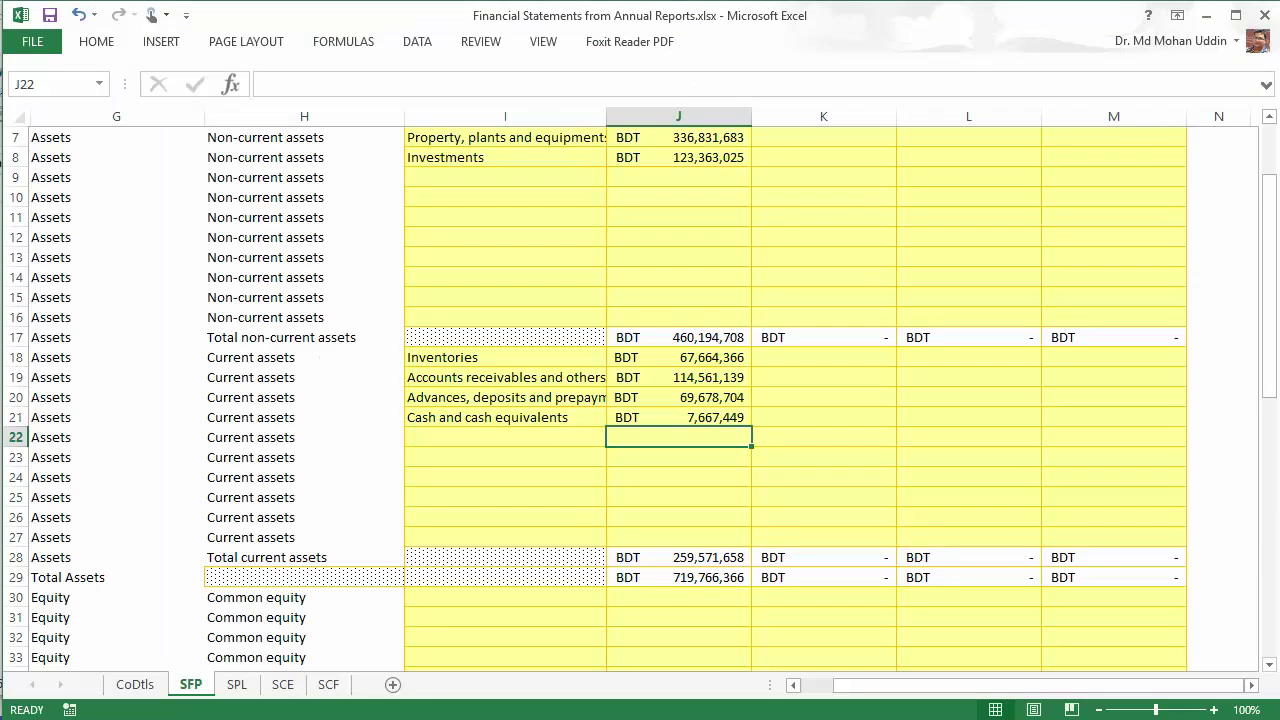
key("alt+Tab")
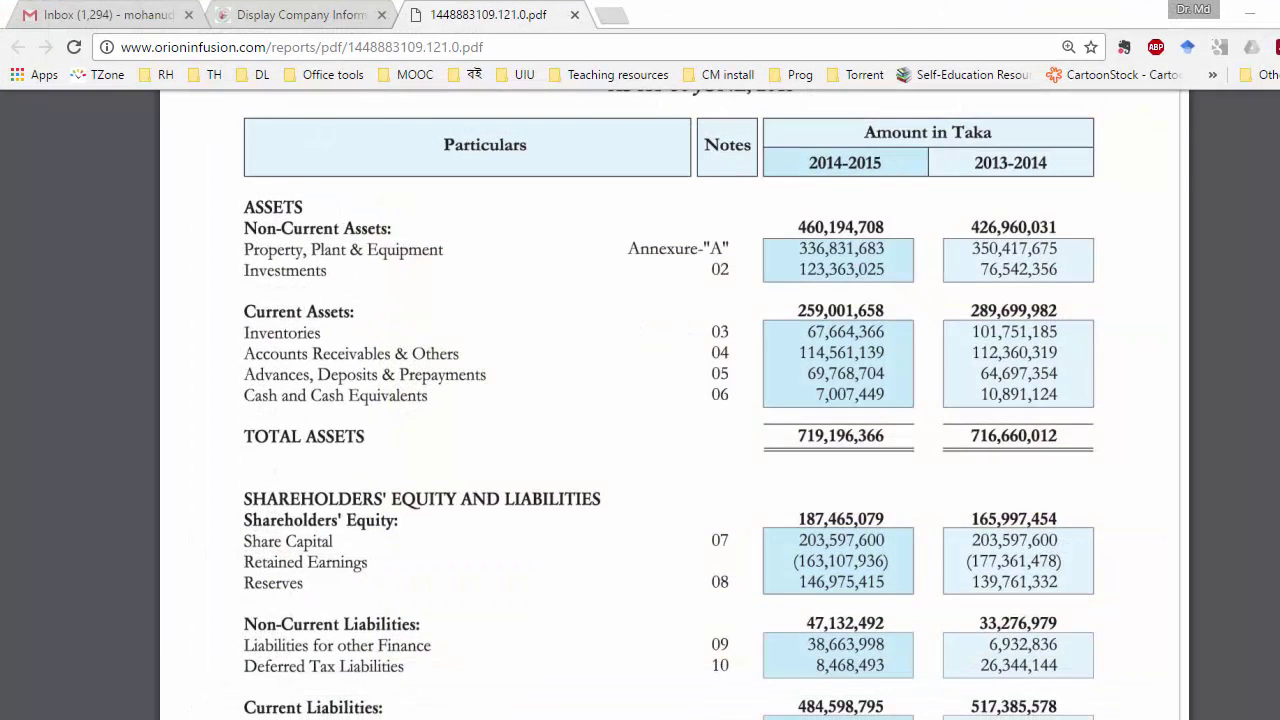
key("alt+Tab")
left_click(722, 557)
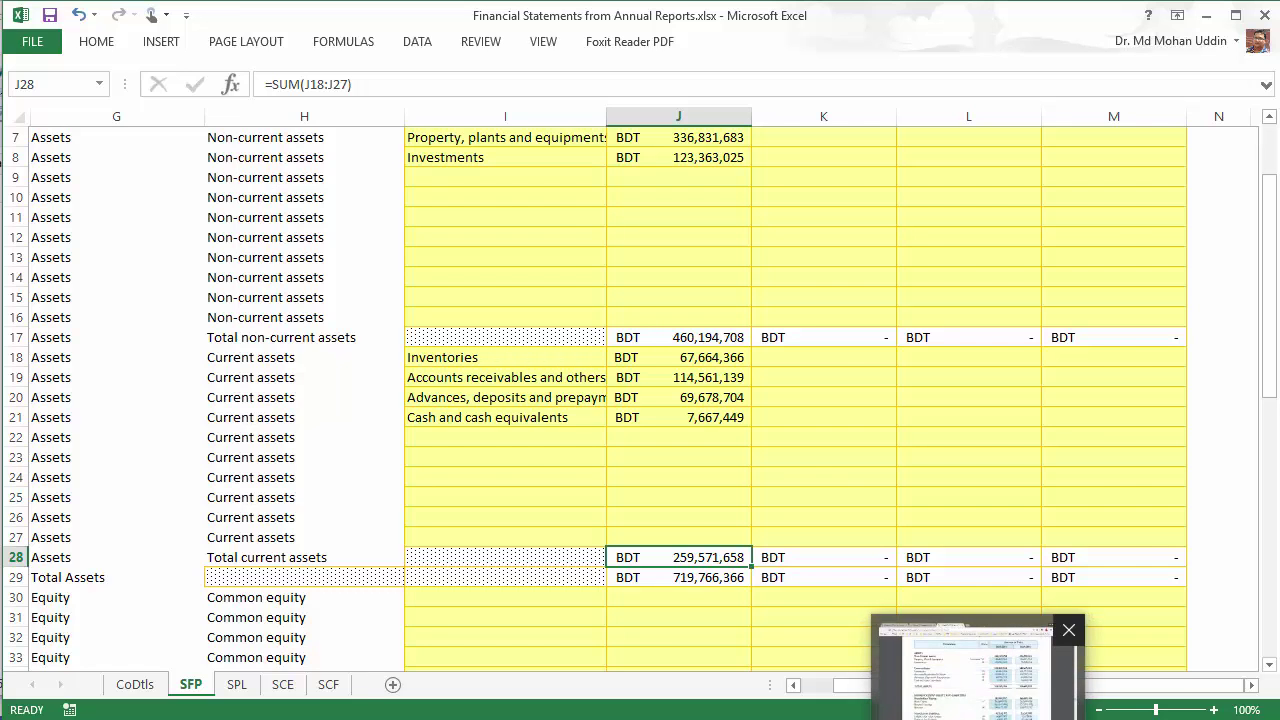
left_click(1000, 670)
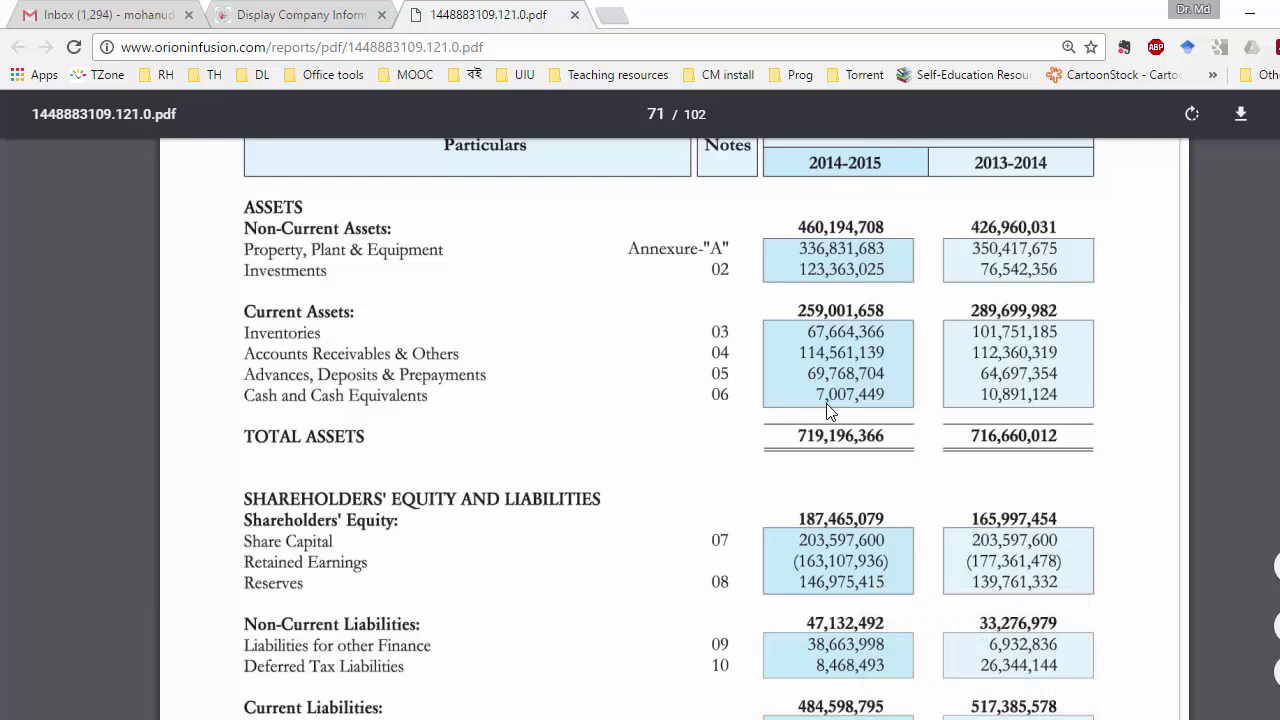
Step: Correct the 30-Jun-15 cash and cash equivalents amount in J21 of the workbook to 7,007,449
key("alt+Tab")
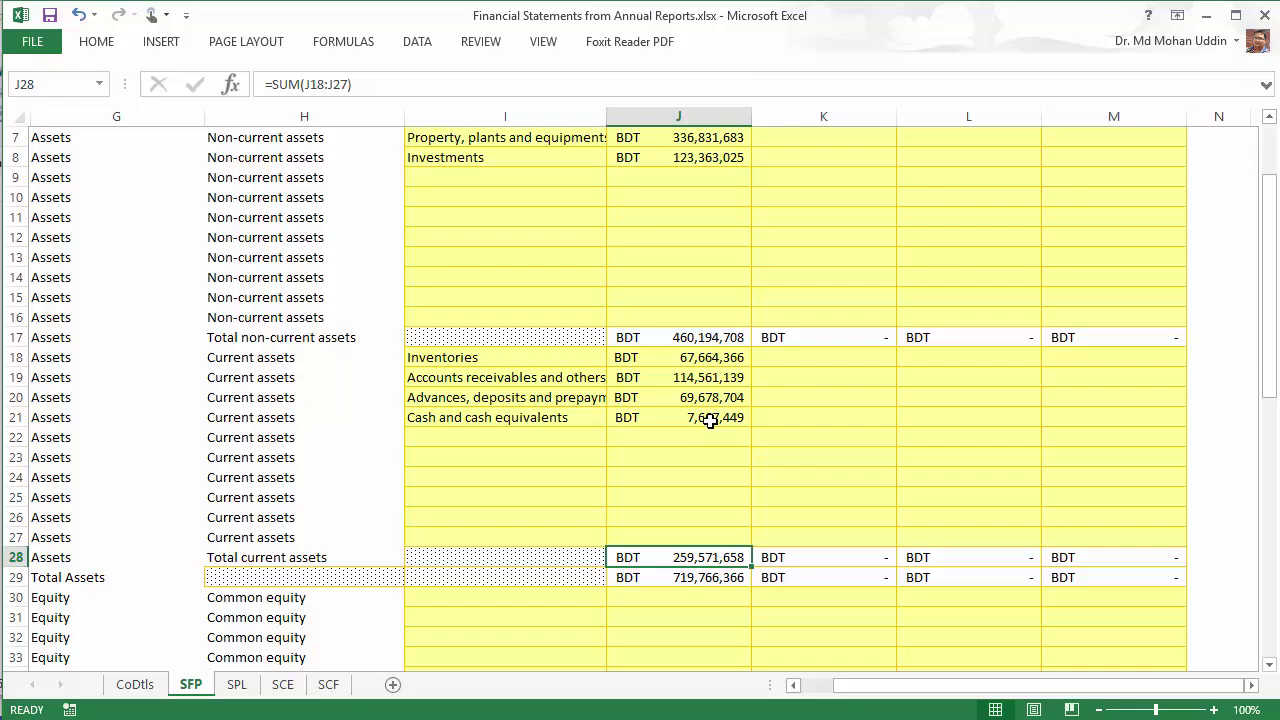
key("Up")
key("Up")
key("Up")
key("Up")
key("Up")
key("Up")
key("Up")
key("F2")
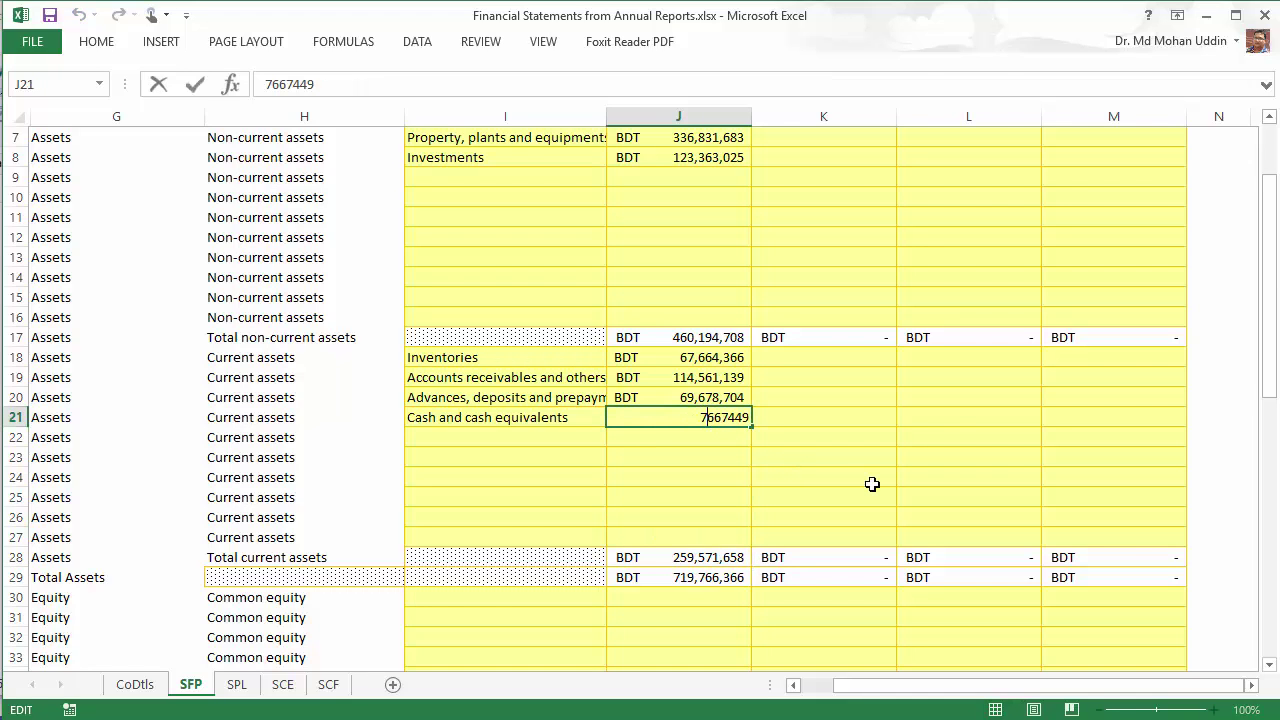
key("BackSpace")
key("BackSpace")
type("00")
key("Return")
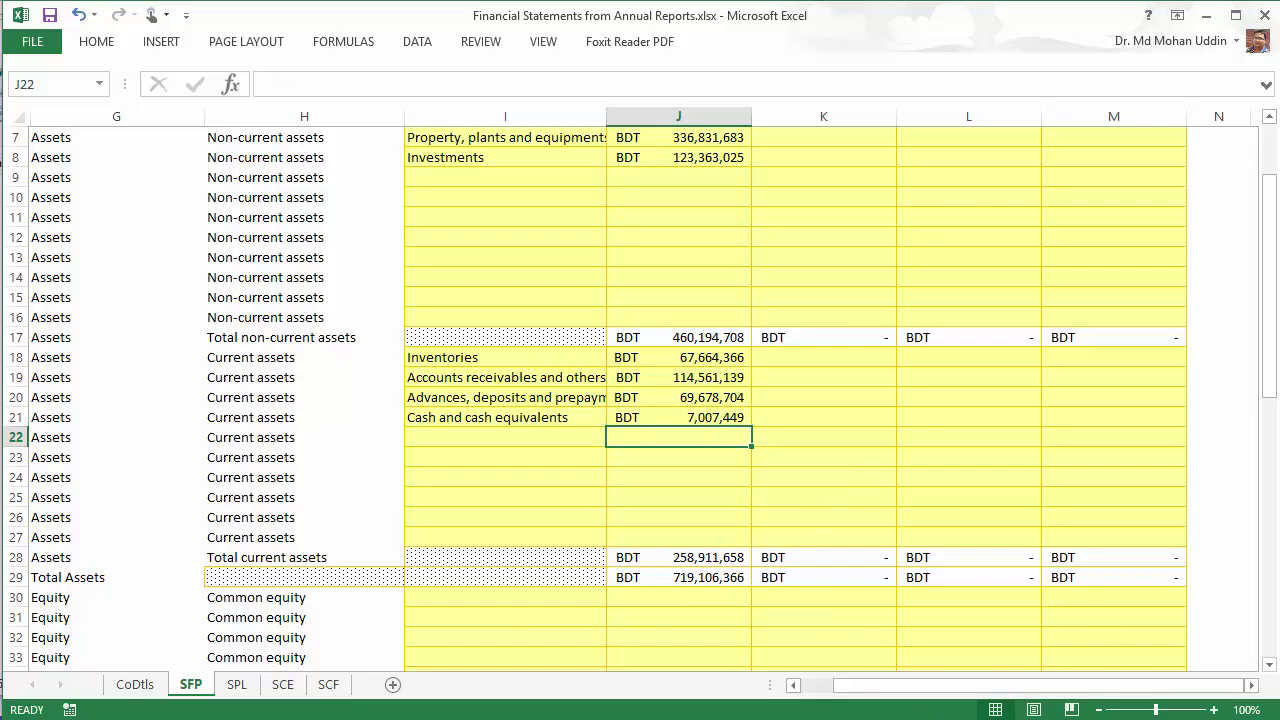
Step: Compare Total current assets in J28 and the advances, deposits and prepayments amount in J20 with the annual report
mouse_move(978, 719)
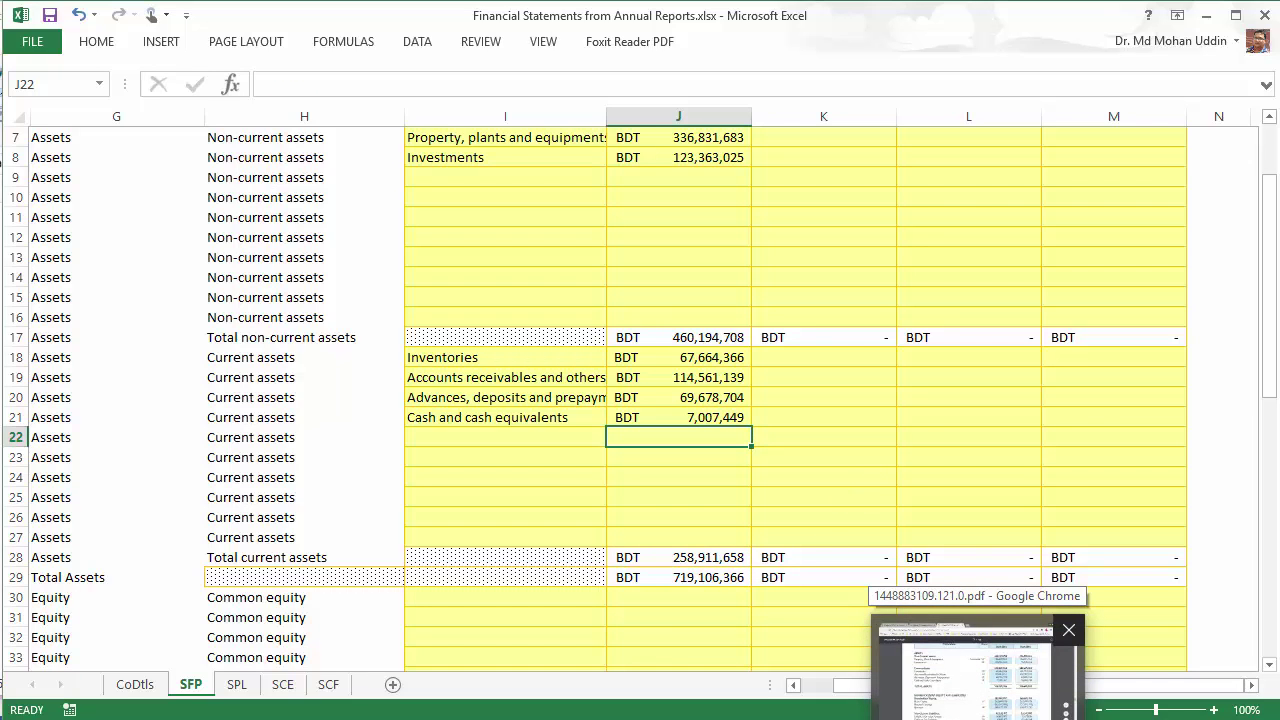
left_click(965, 668)
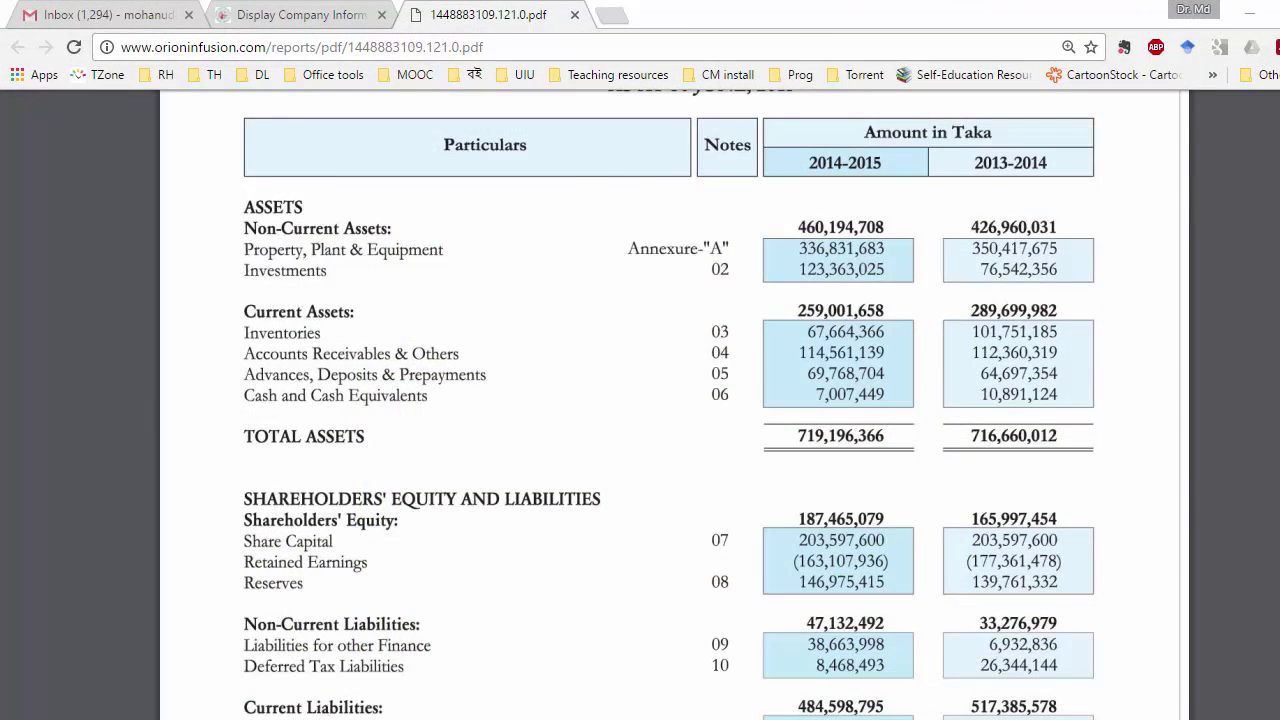
key("alt+Tab")
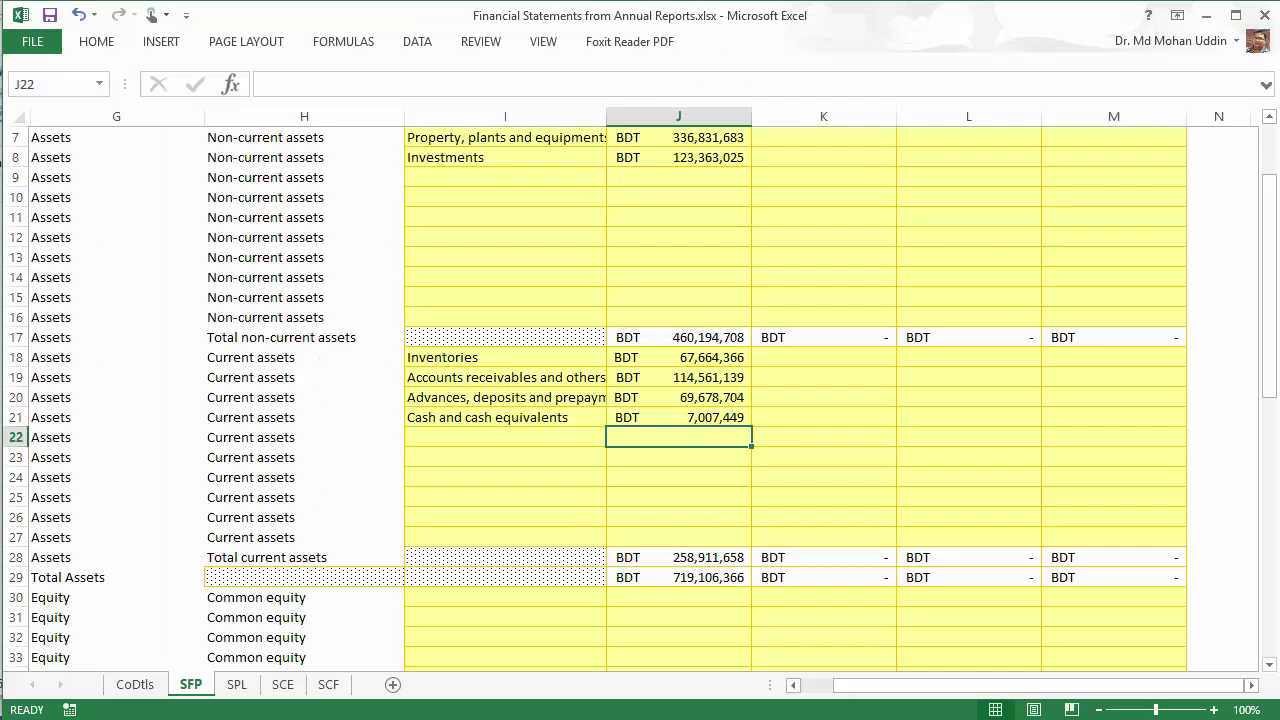
left_click(679, 557)
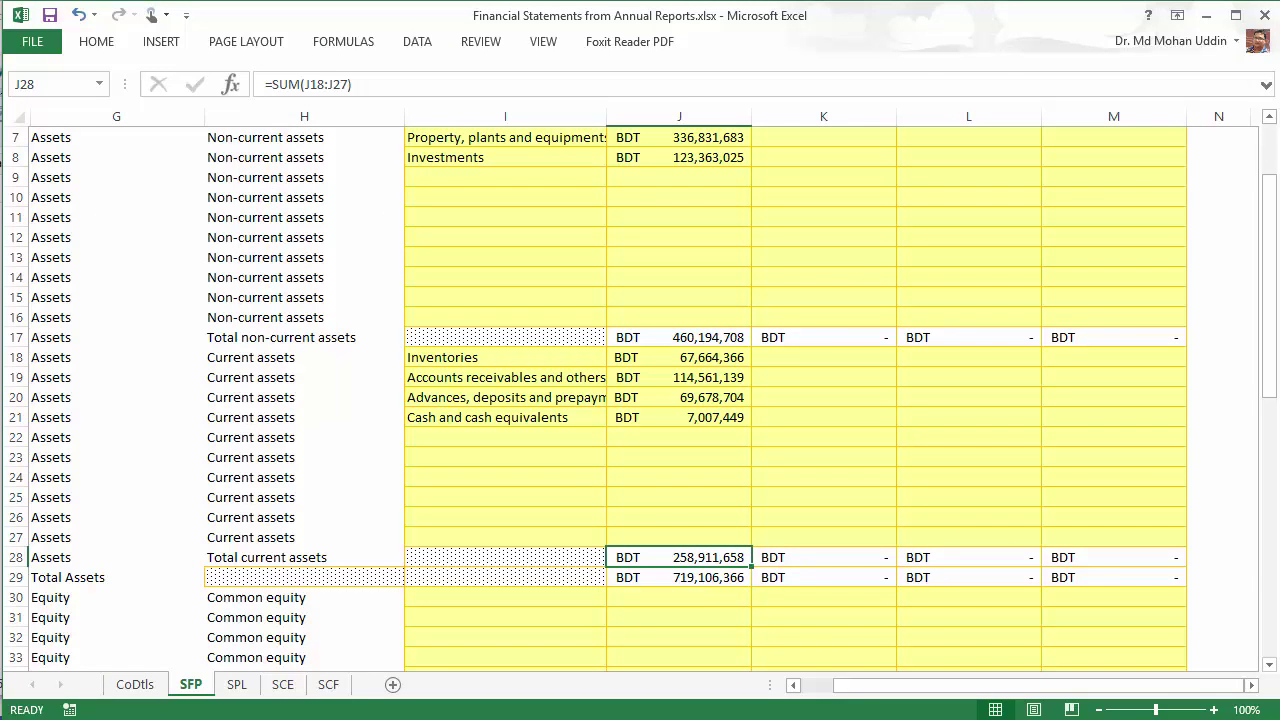
left_click(710, 403)
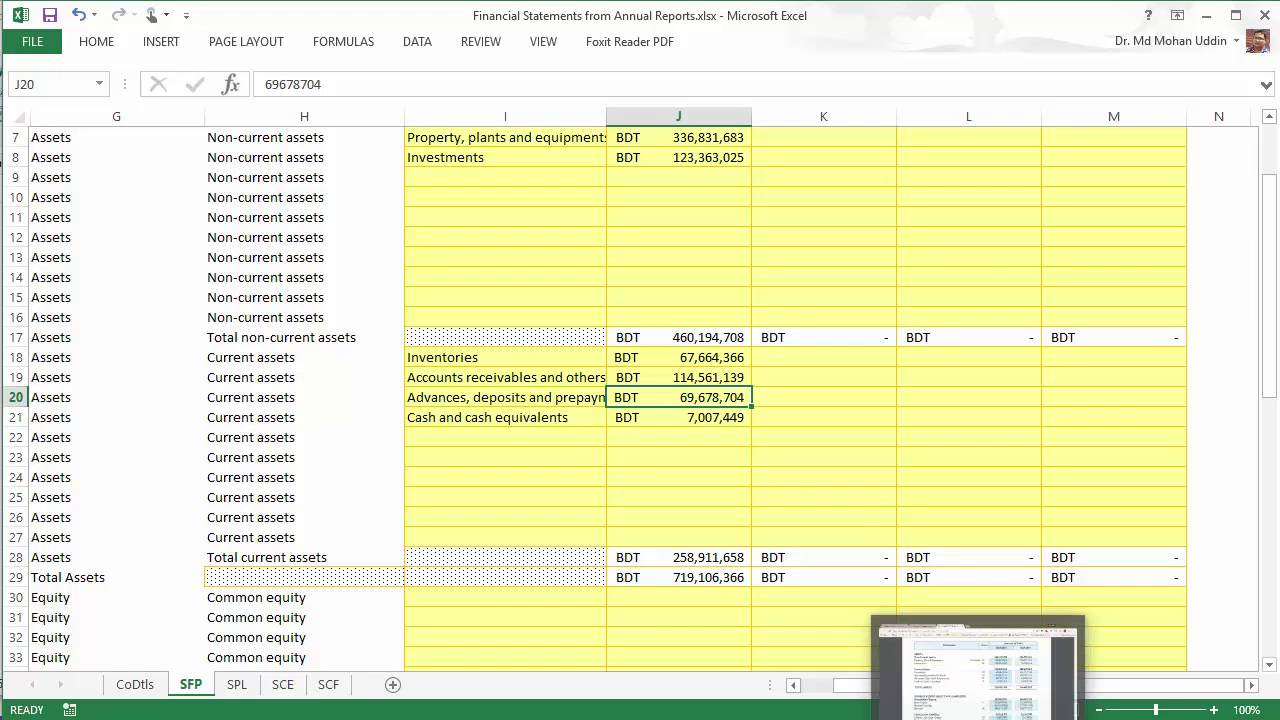
key("alt+Tab")
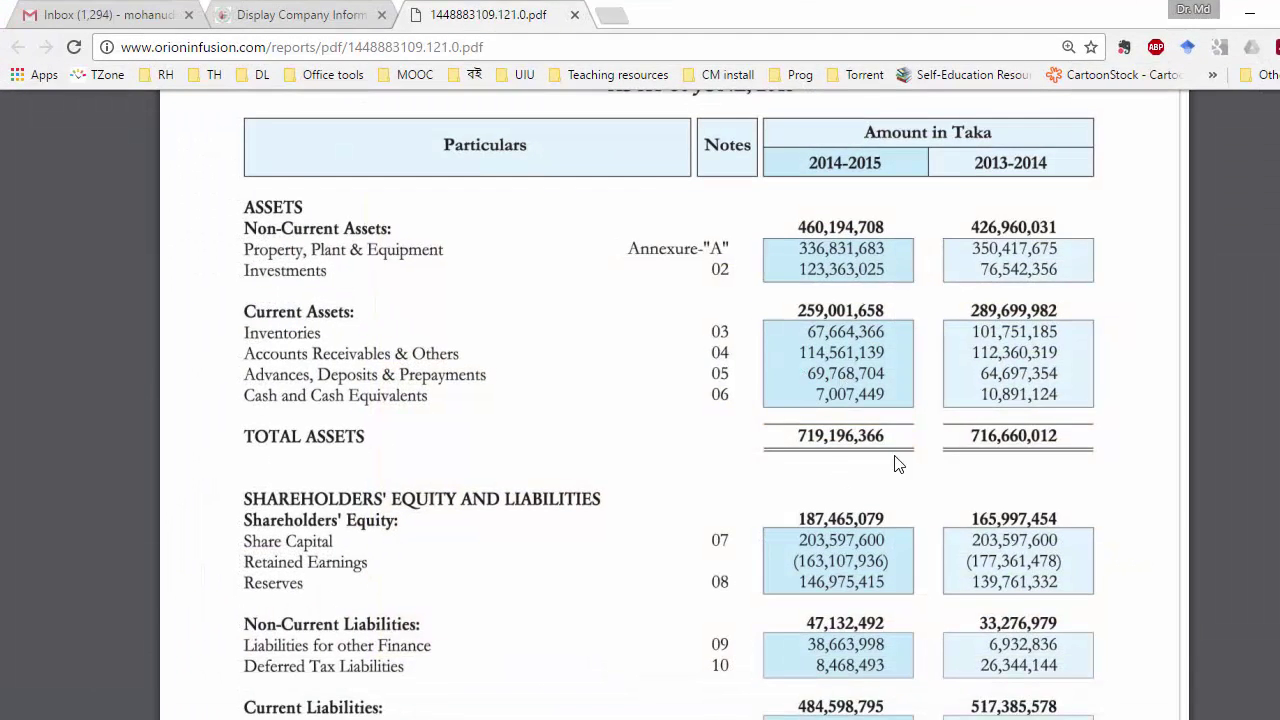
key("alt+Tab")
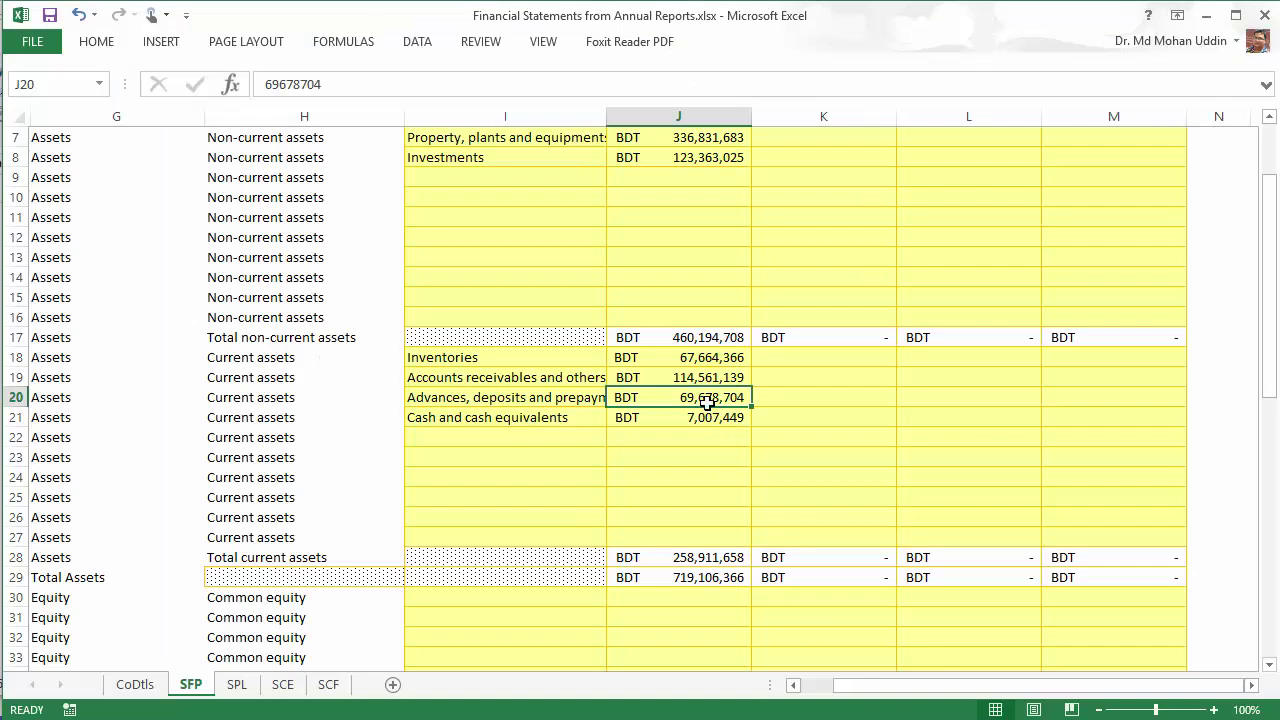
key("alt+Tab")
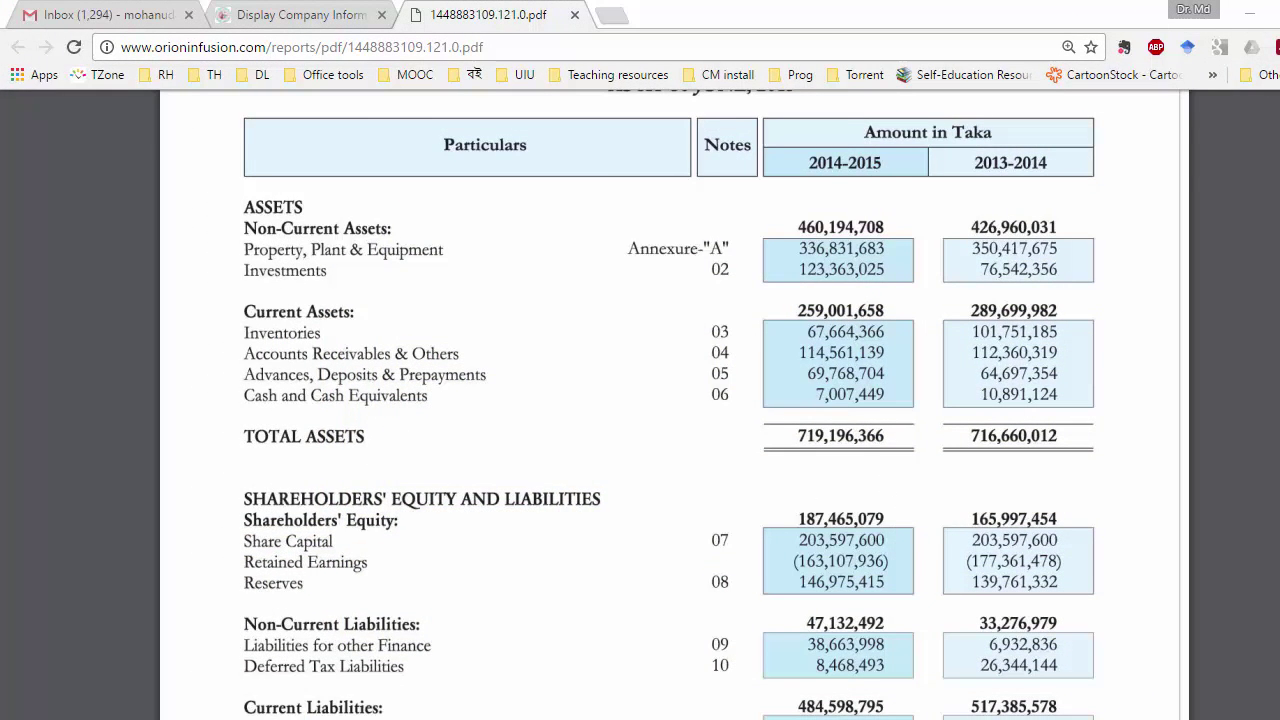
key("alt+Tab")
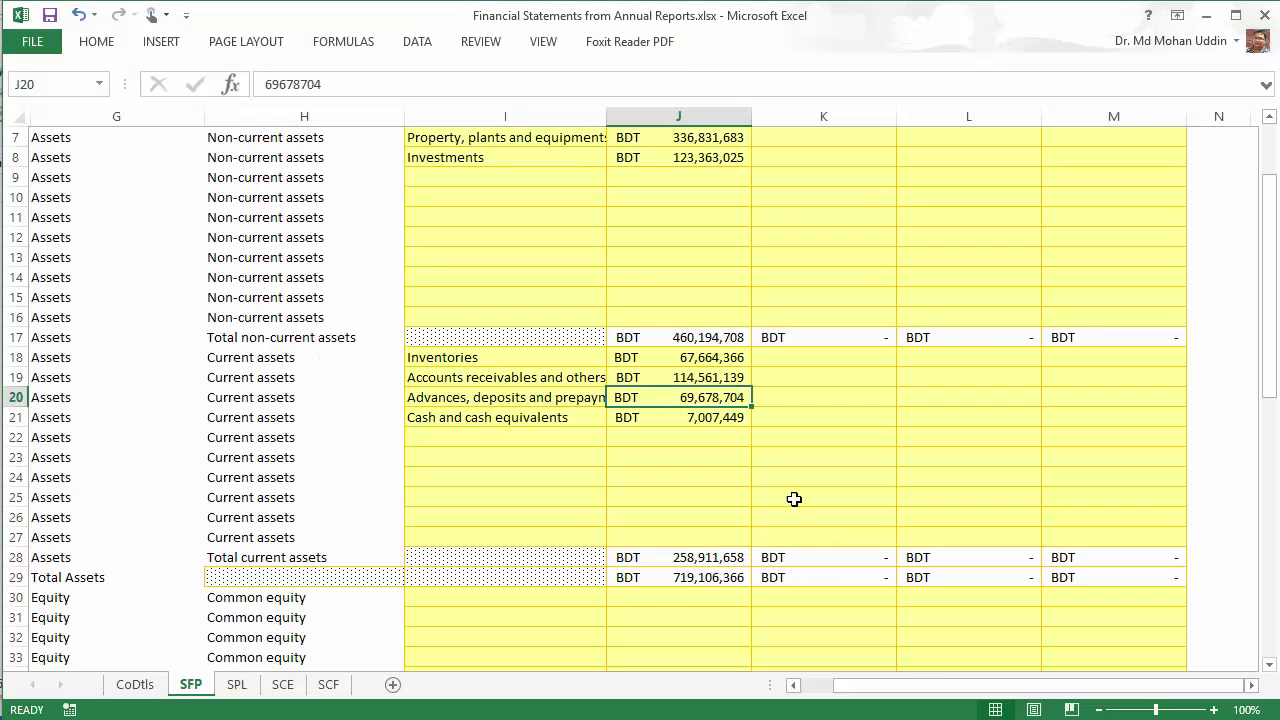
Step: Correct the 30-Jun-15 advances, deposits and prepayments amount in J20 to 69,768,704
double_click(704, 399)
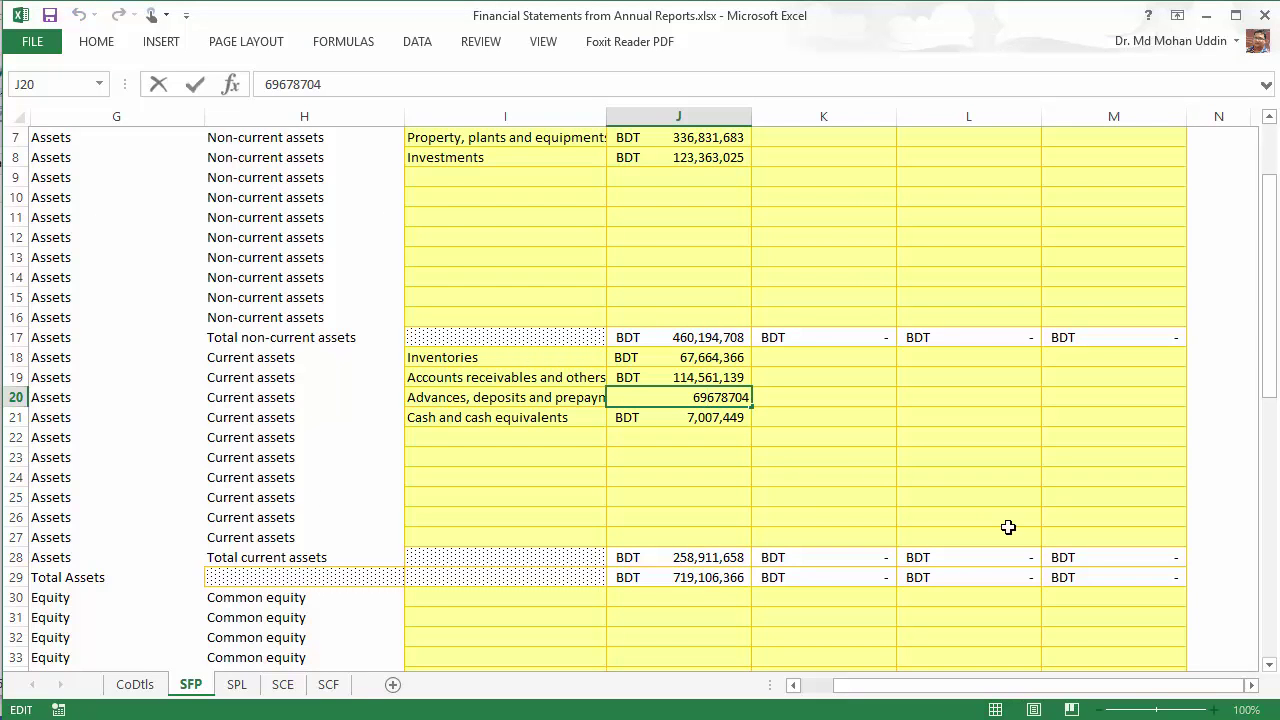
key("Delete")
key("Delete")
key("Delete")
type("768")
key("Return")
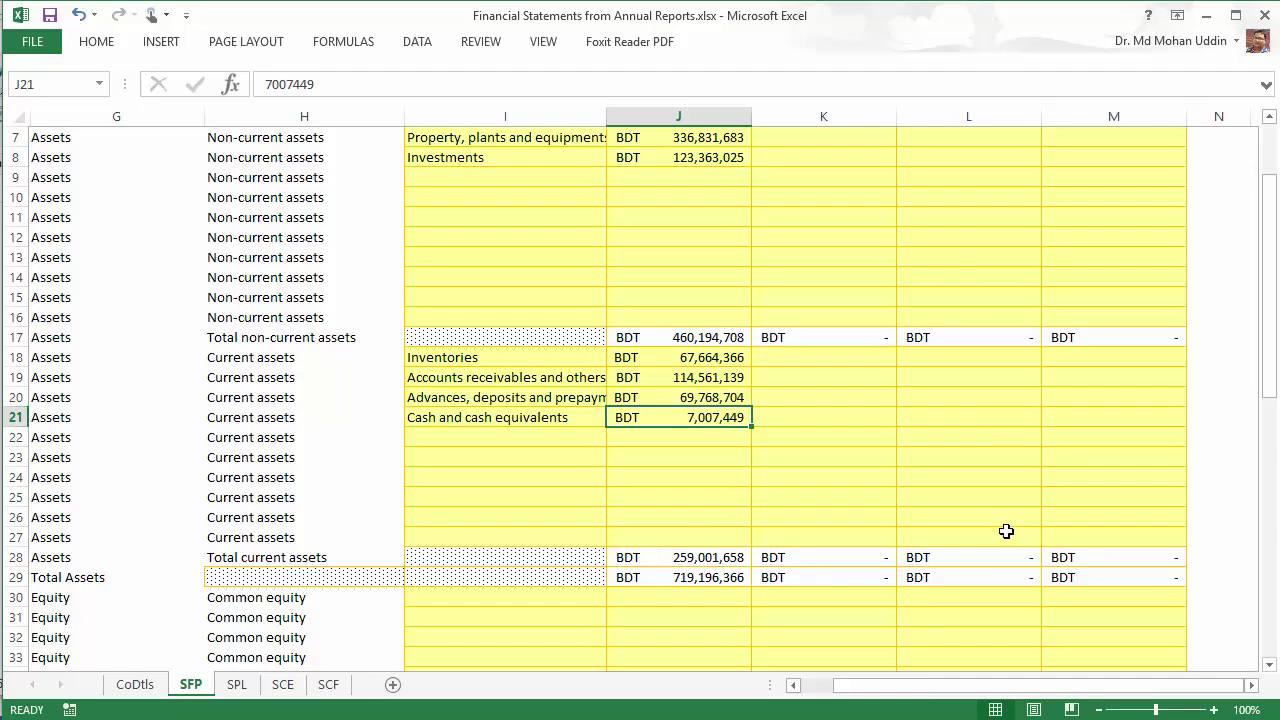
Step: Compare the 30-Jun-15 Total current assets in J28 and Total Assets in J29 with the corresponding annual report figures
key("alt+Tab")
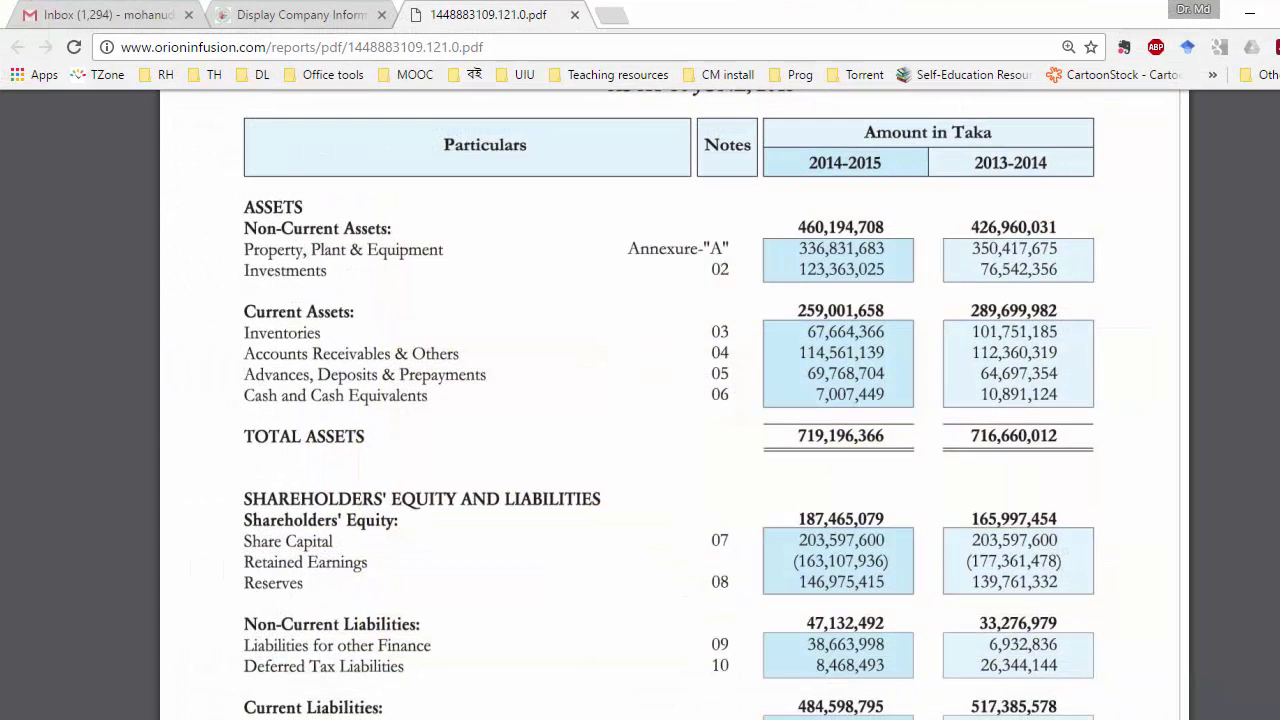
key("alt+Tab")
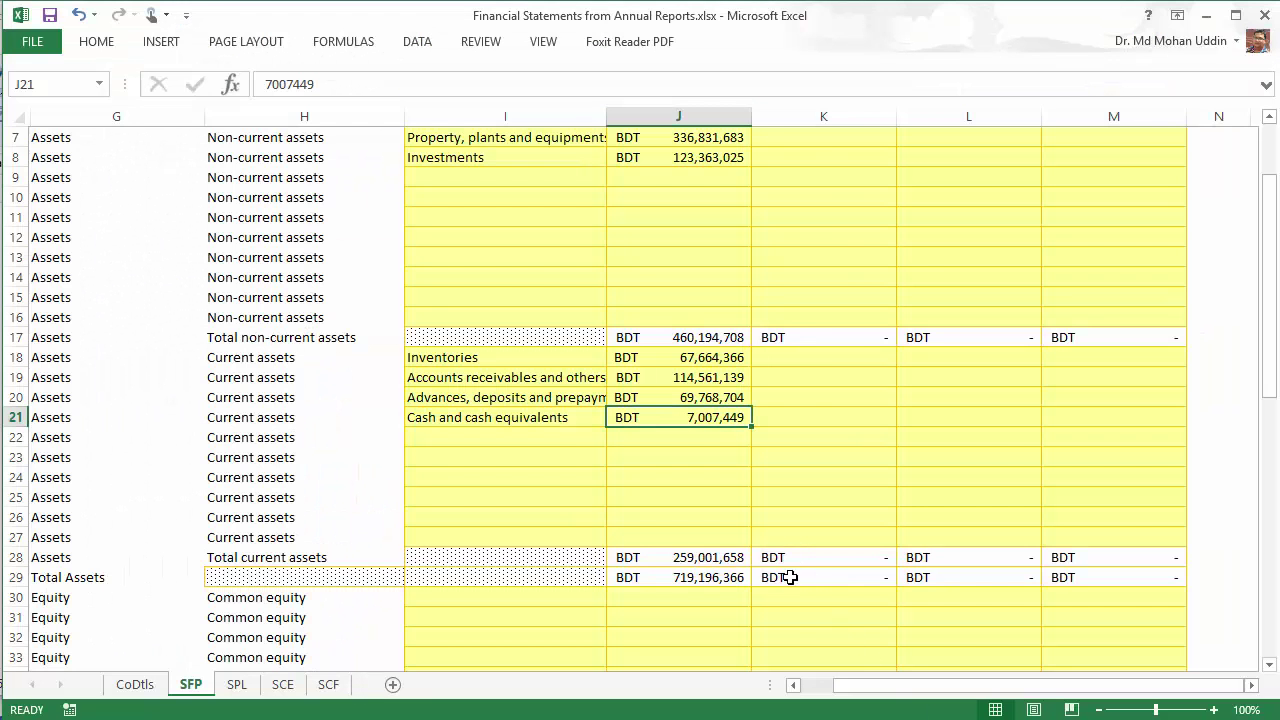
mouse_move(978, 716)
key("alt+Tab")
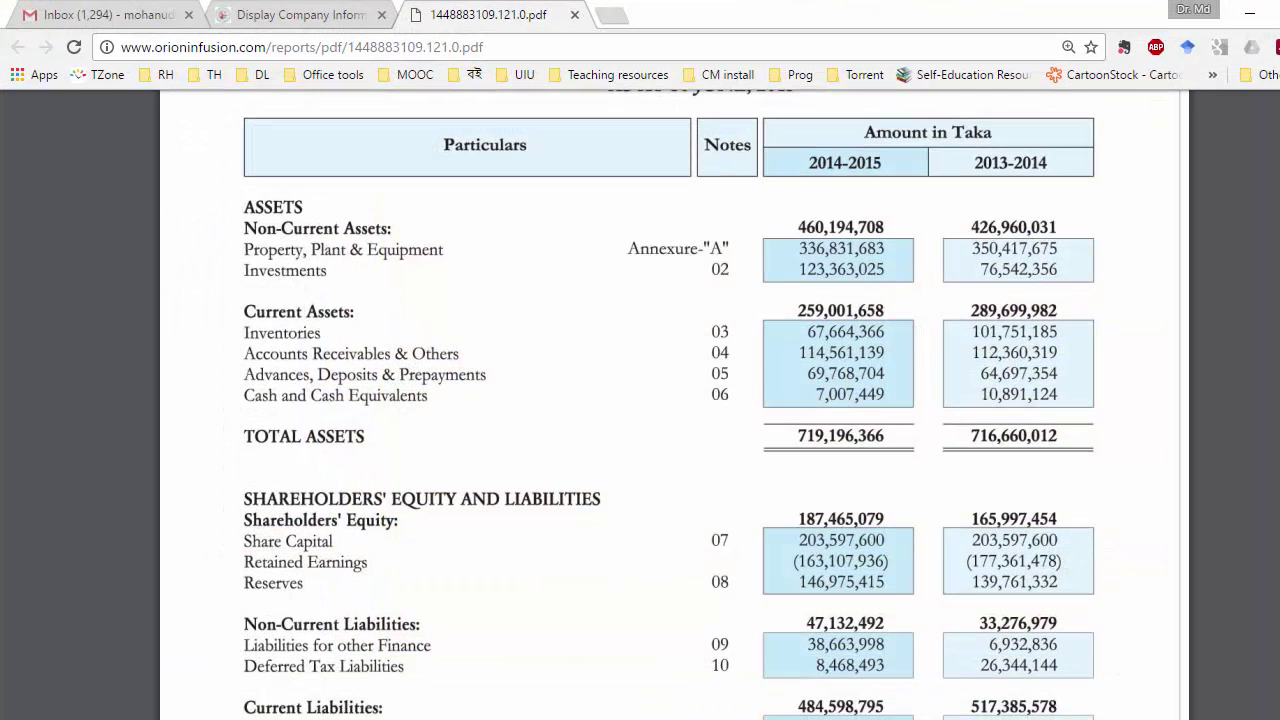
key("alt+Tab")
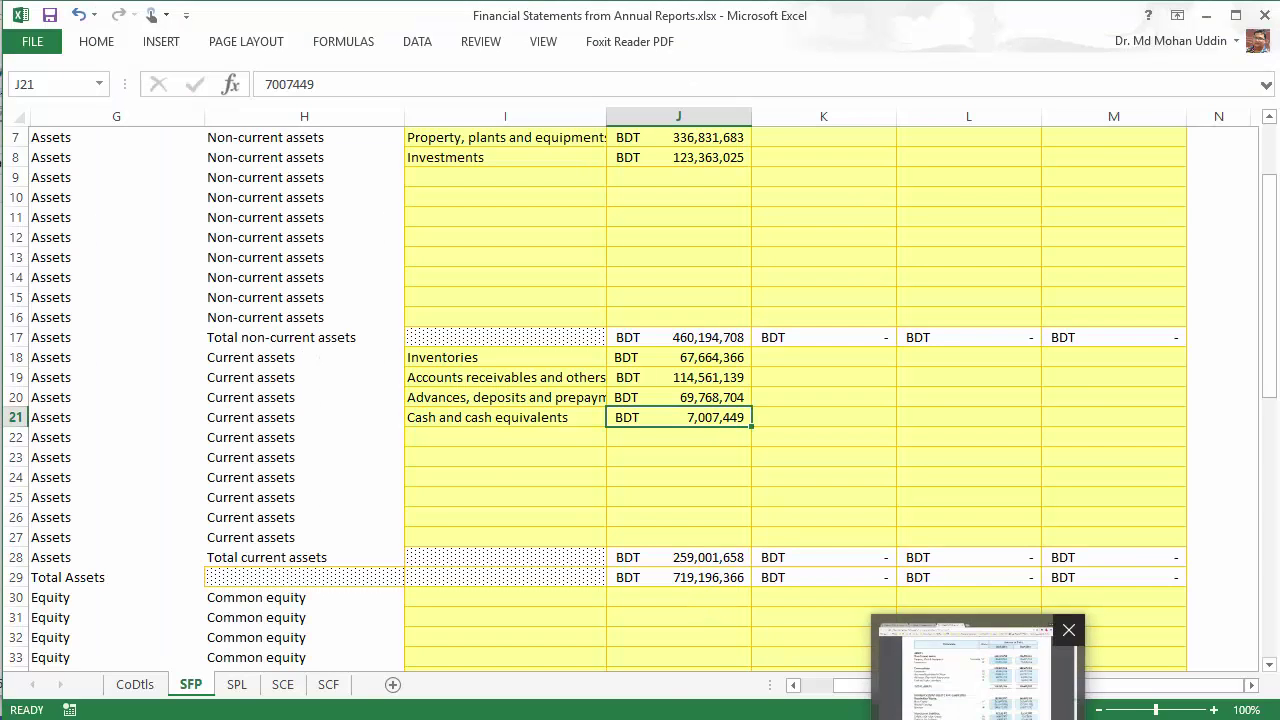
left_click(980, 680)
key("alt+Tab")
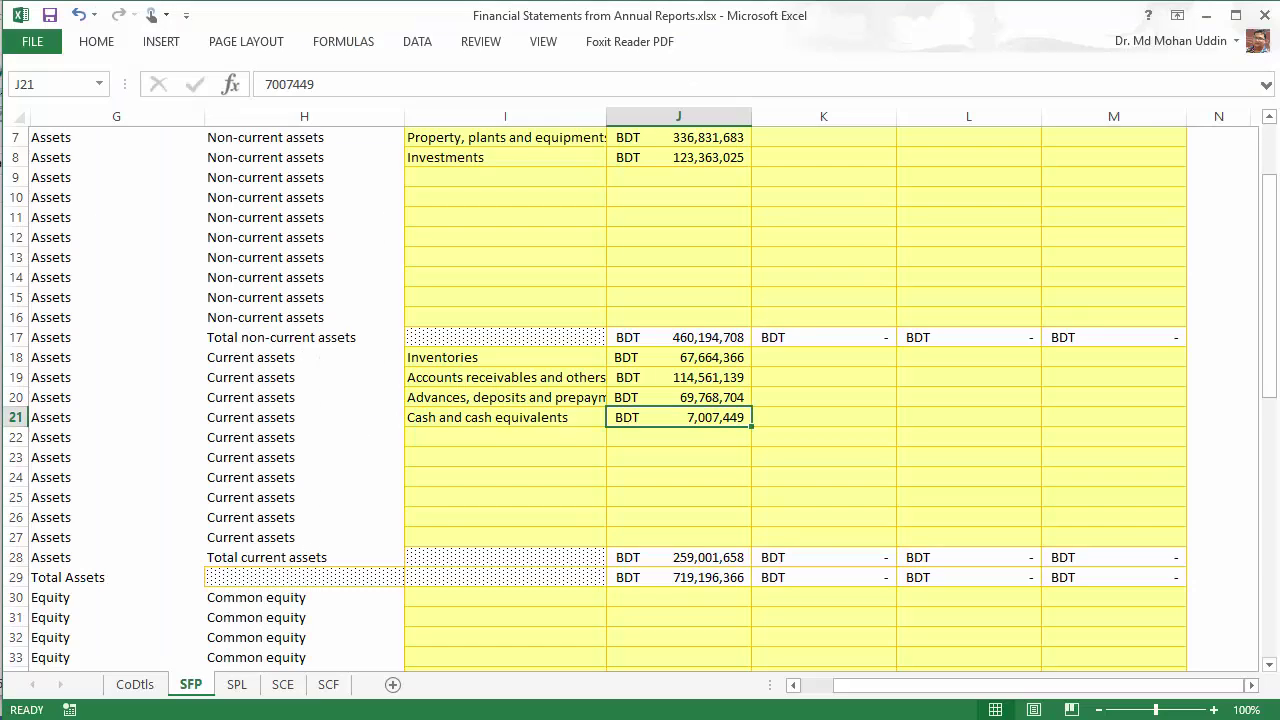
left_click(706, 580)
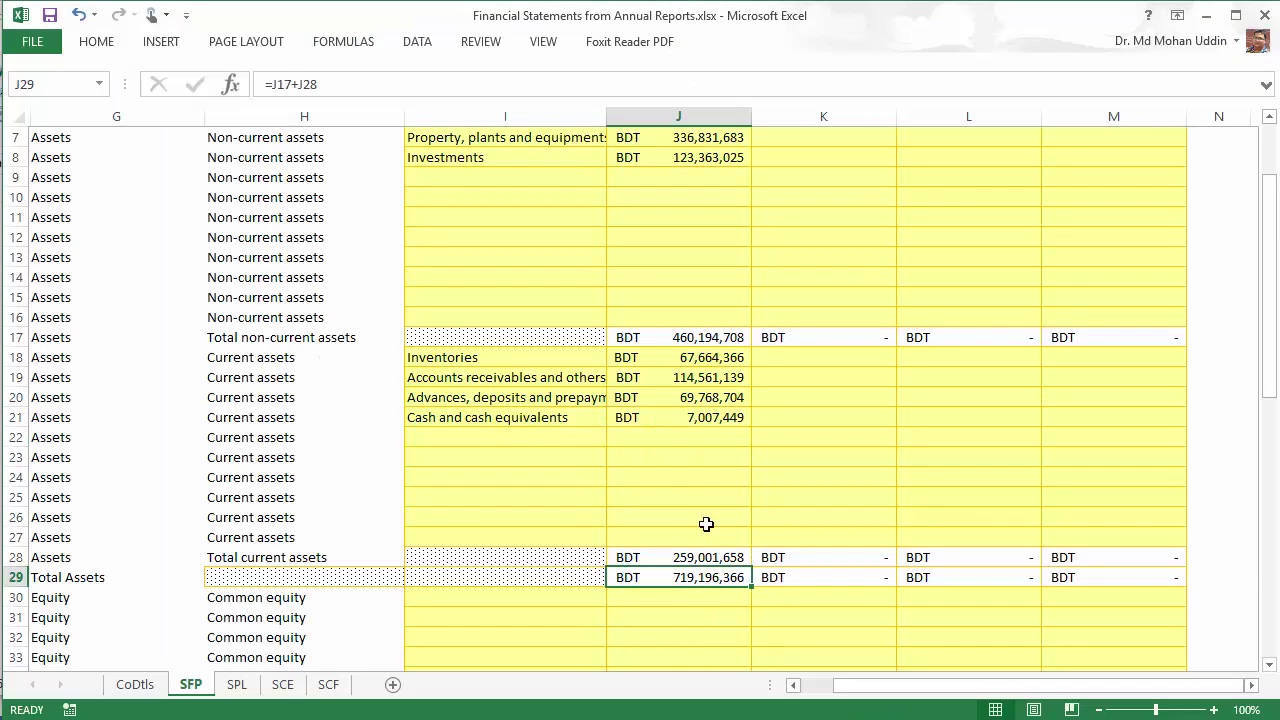
Step: From the annual report, enter "Share capital", "Retained earnings" and "Reserves" in I30:I32 of the workbook, with 203,597,600 and -163,107,936 in J30:J31
scroll(686, 505, "down", 4)
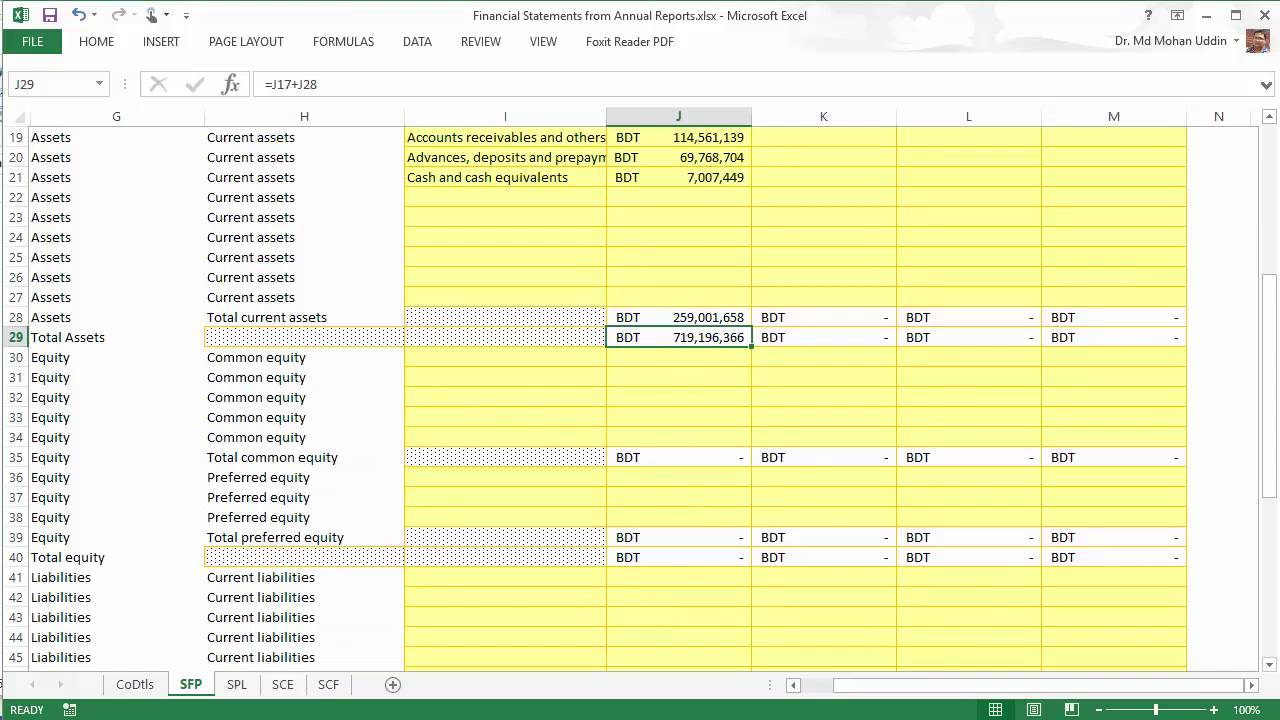
left_click(957, 719)
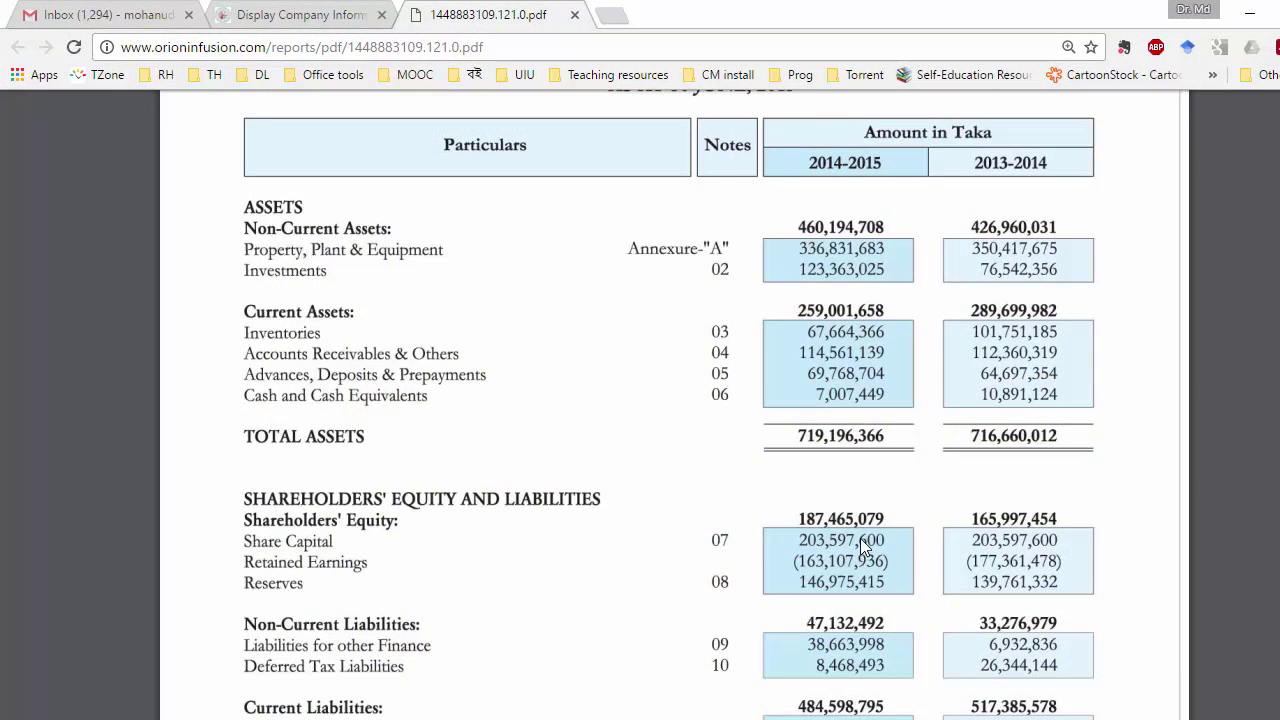
scroll(894, 520, "down", 2)
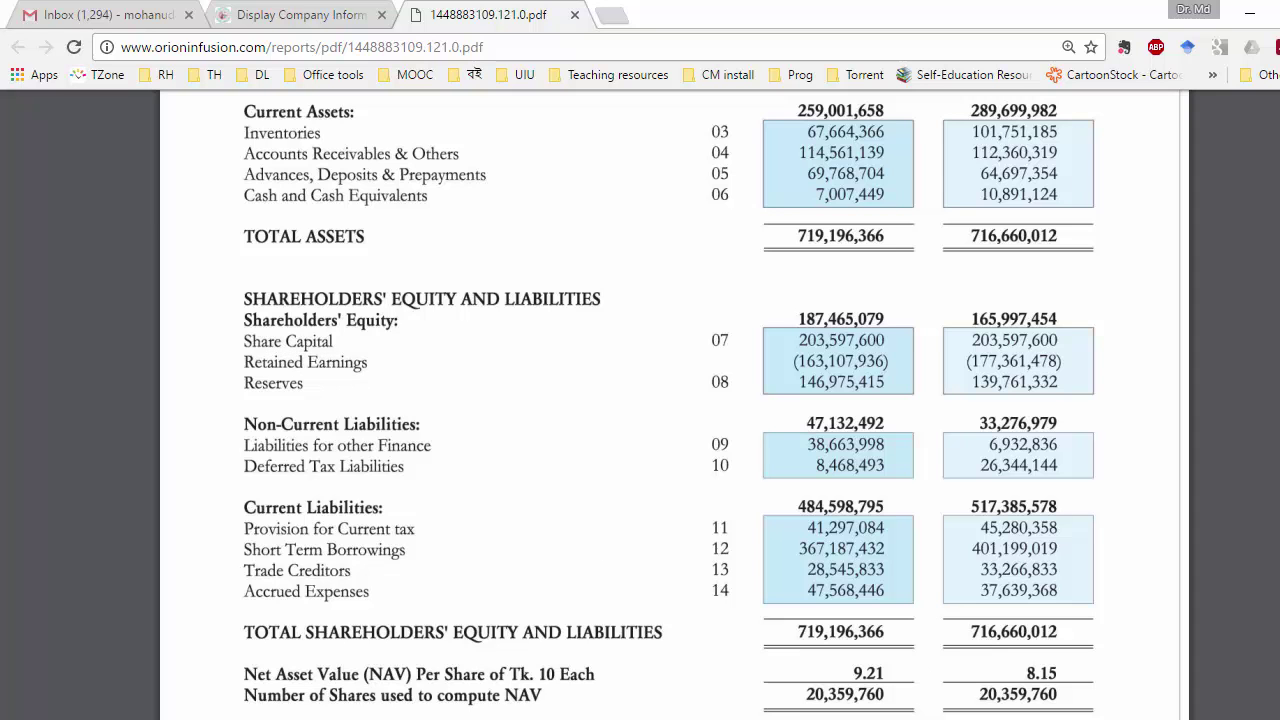
key("alt+Tab")
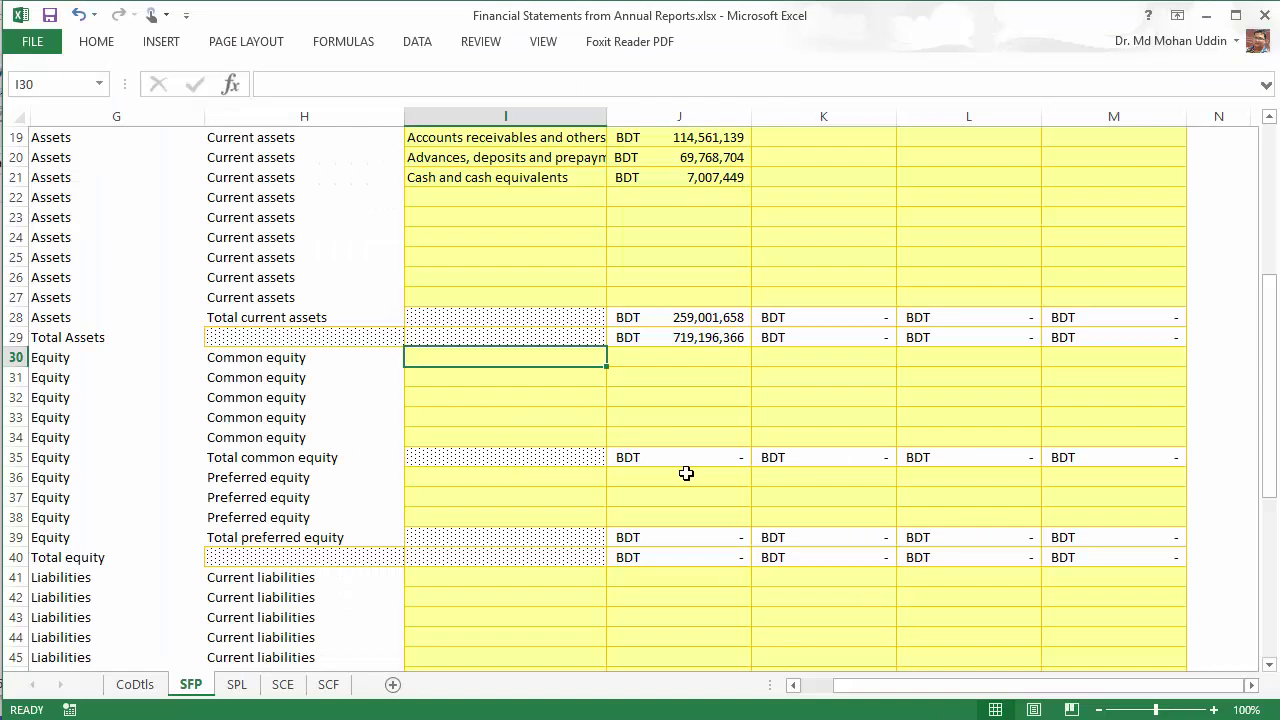
type("S")
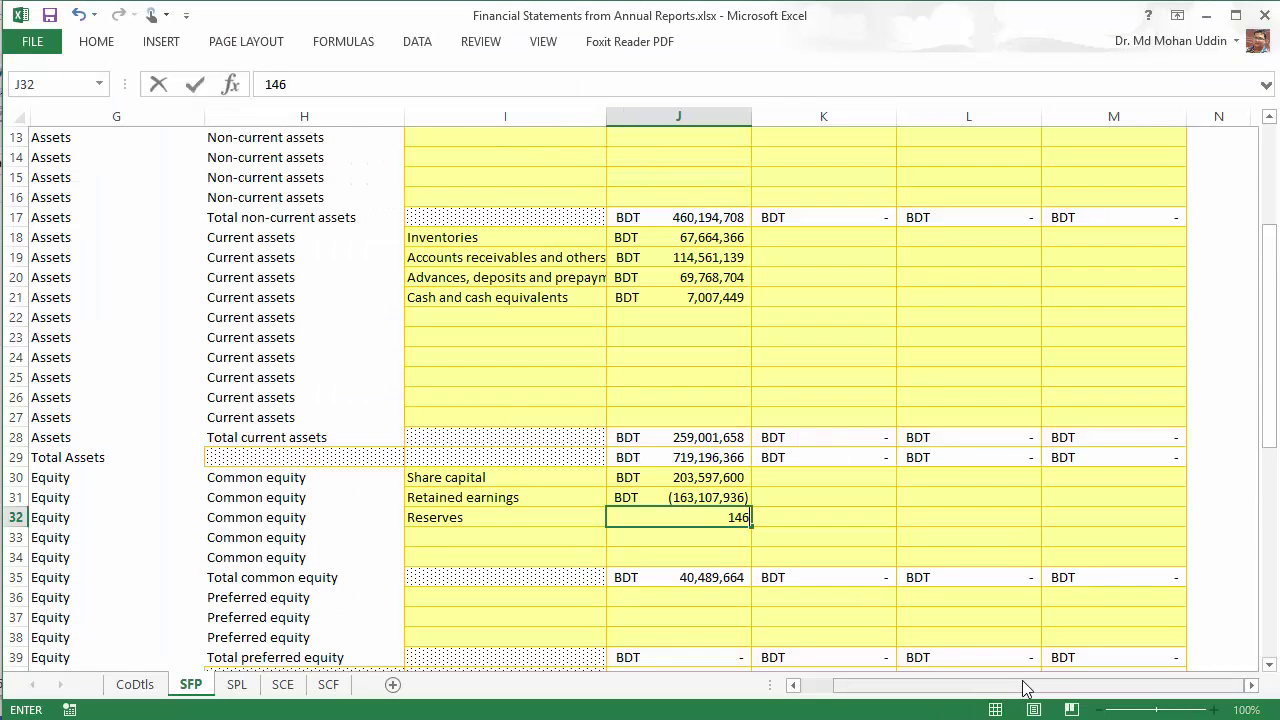
Step: Enter the 30-Jun-15 reserves amount 146,975,415 in J32 and compare Total common equity in J35 with the annual report
type("975")
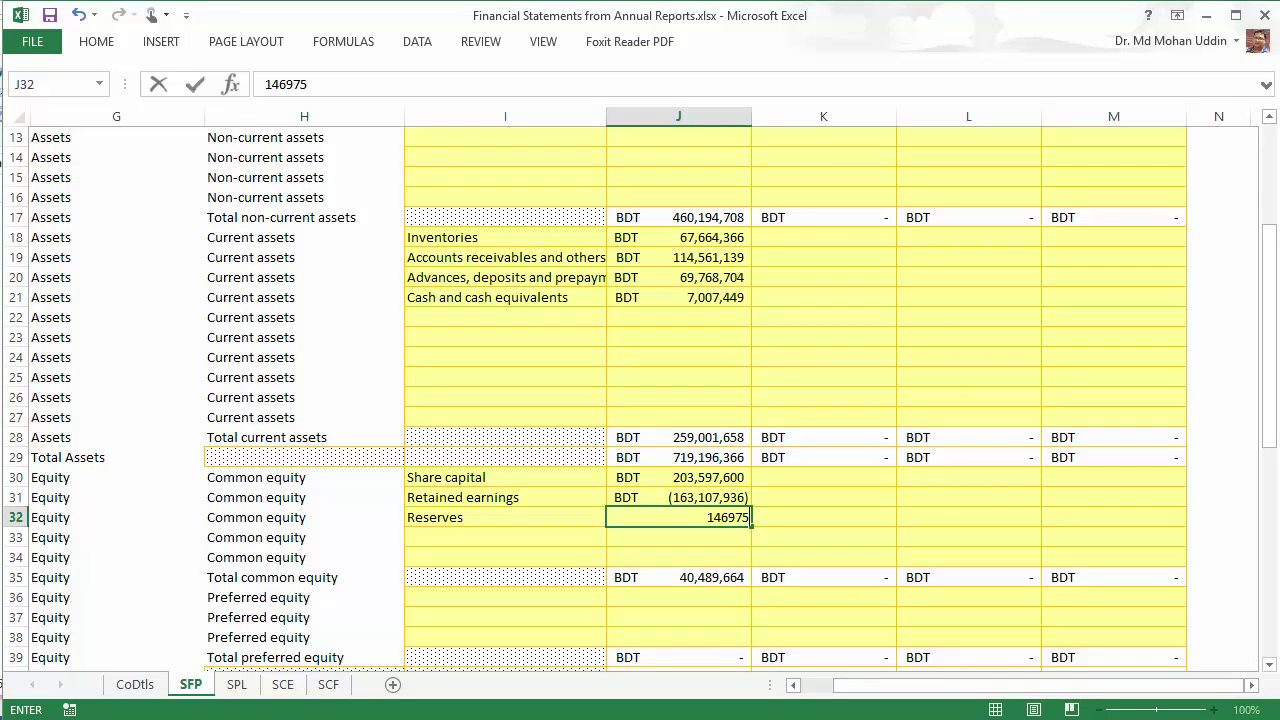
key("alt+Tab")
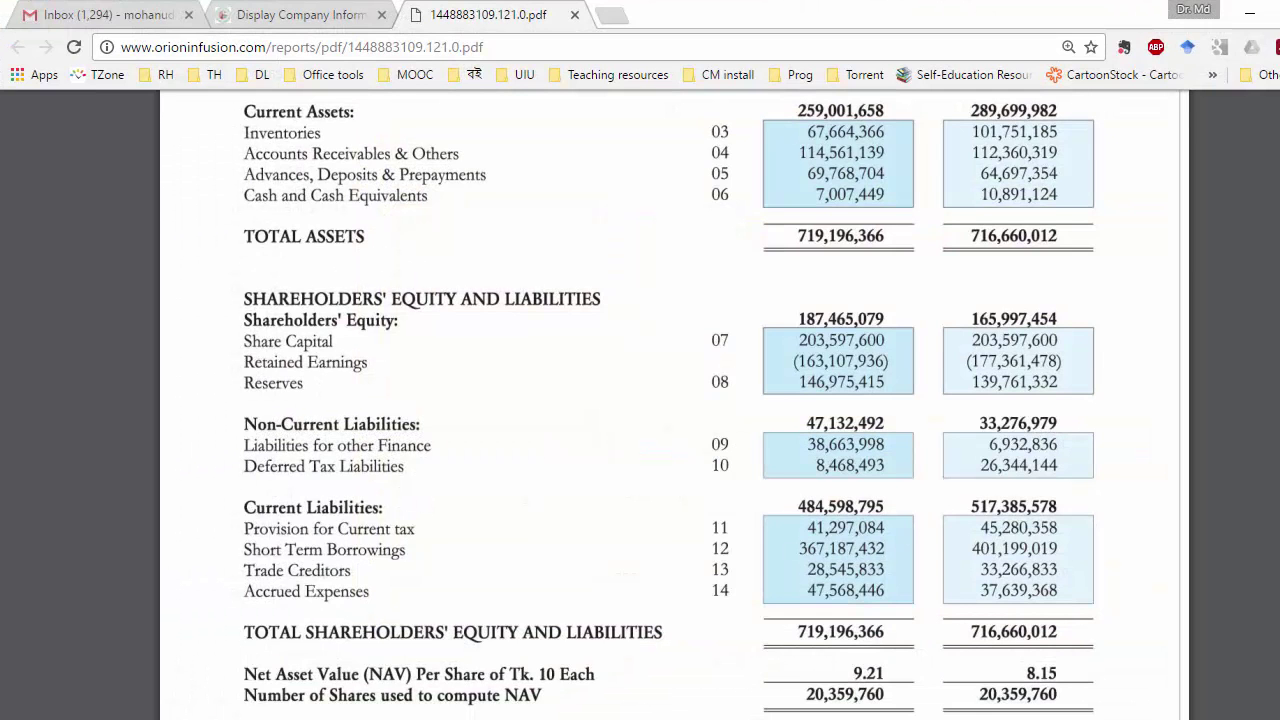
key("alt+Tab")
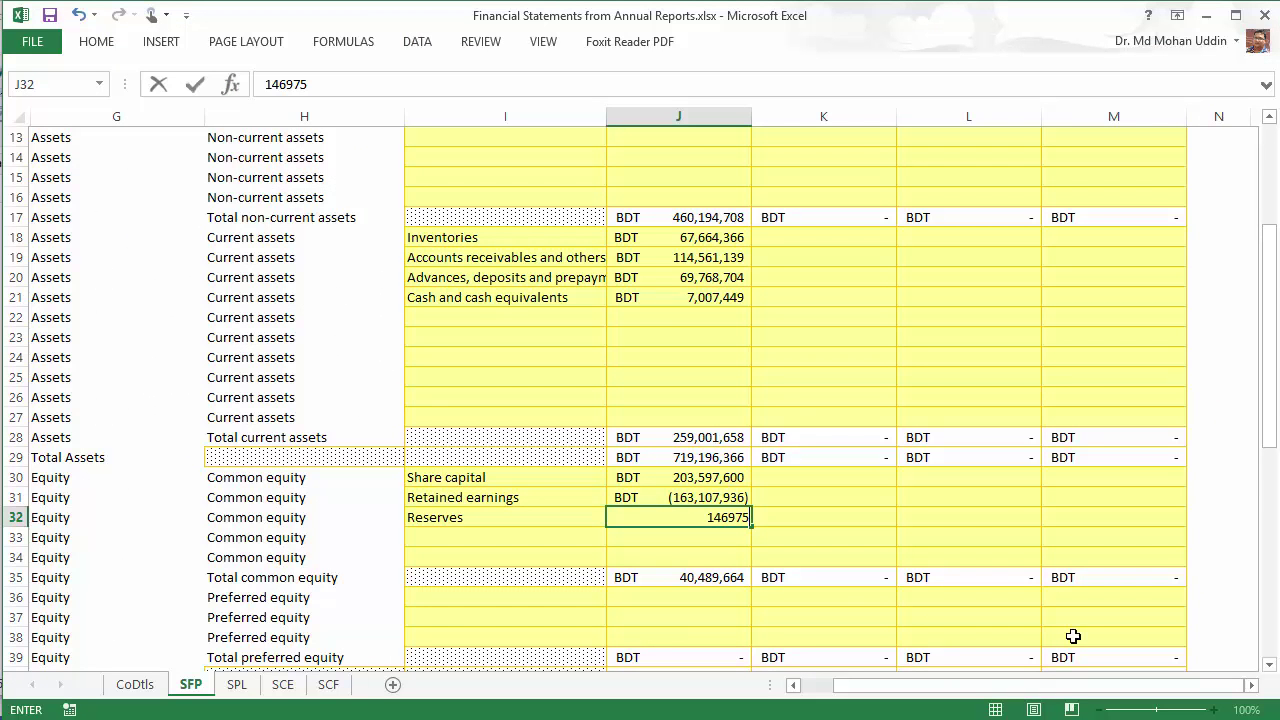
type("415")
key("Return")
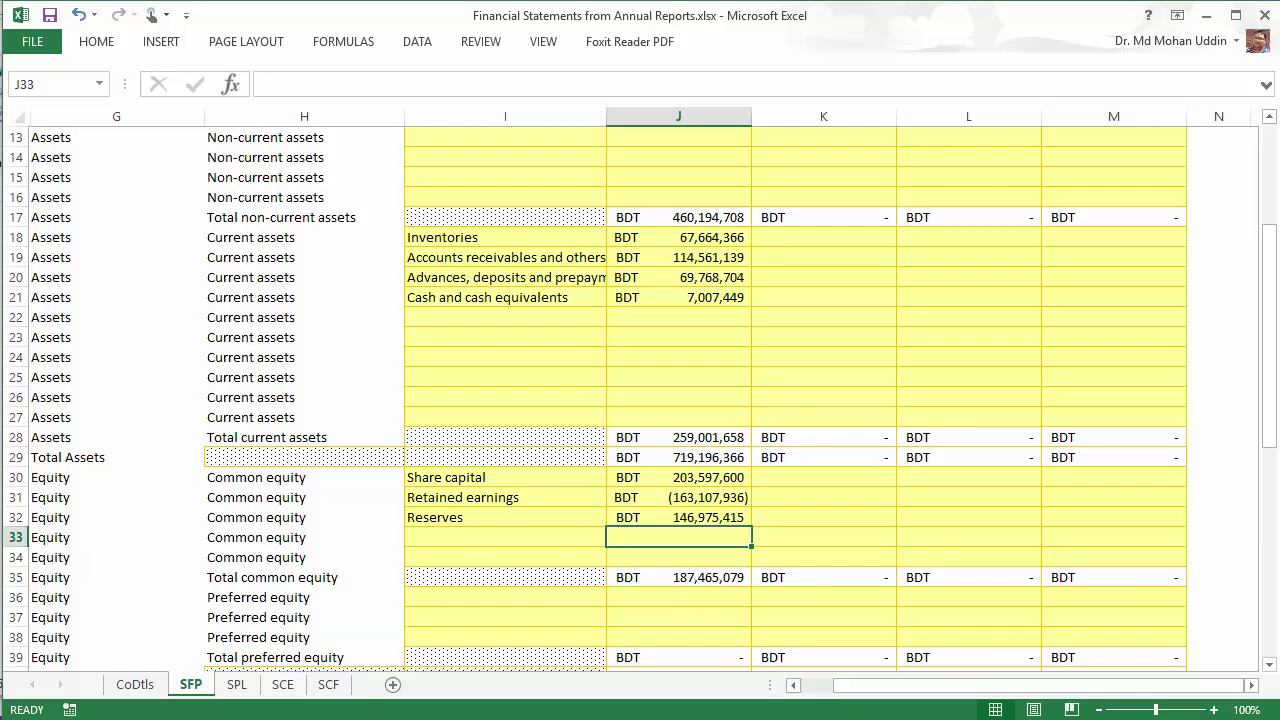
left_click(980, 665)
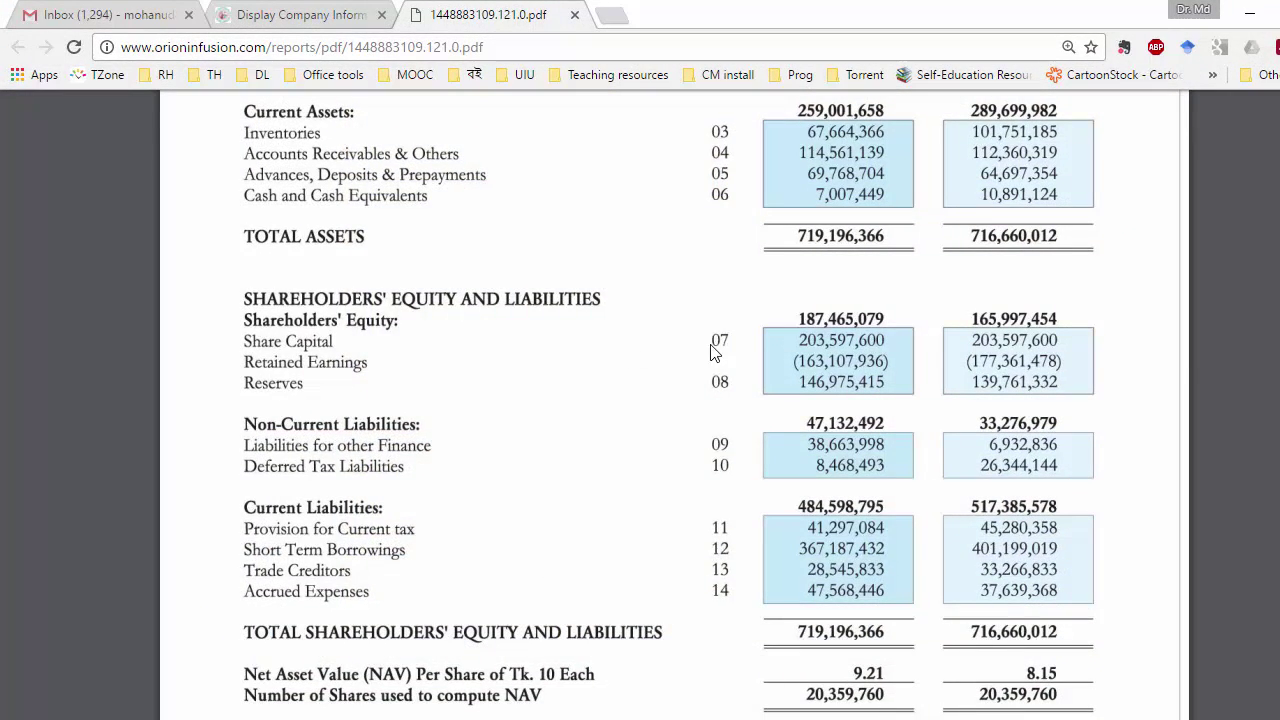
key("alt+Tab")
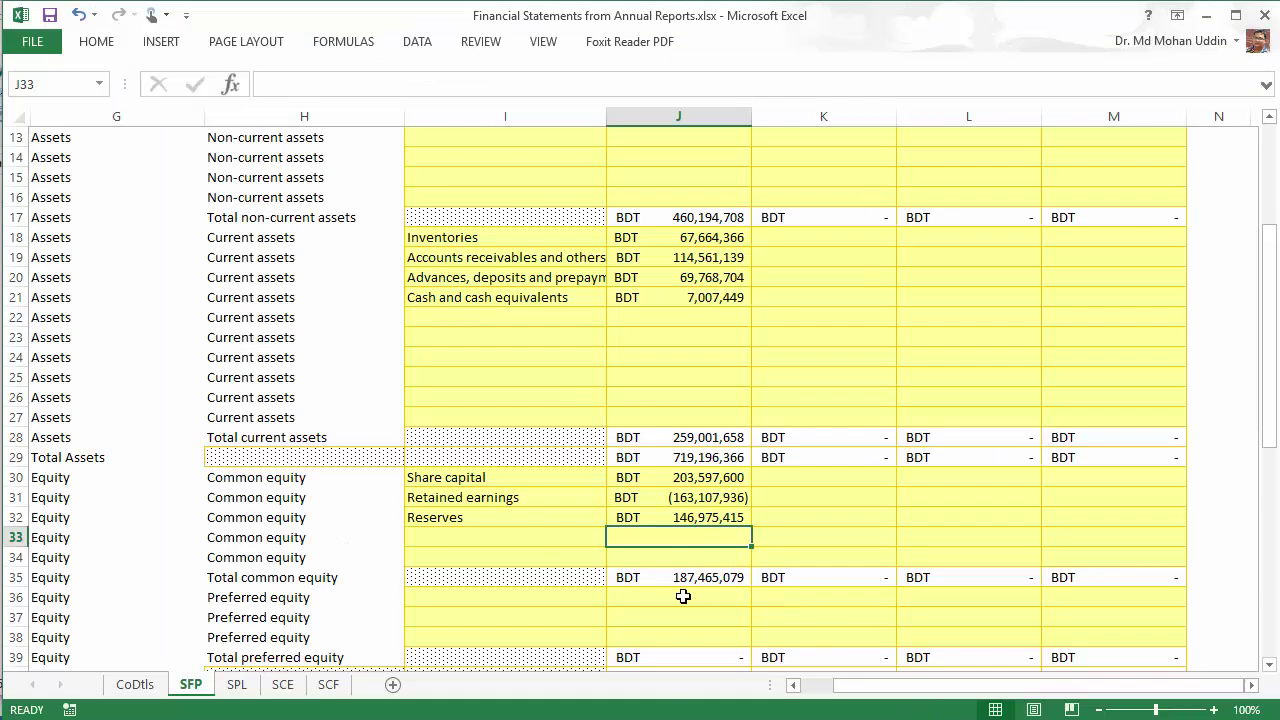
Step: Enter "Provision for current tax" 41,297,084, "Short term borrowings" 367,187,432, "Trade creditors" 28,545,833 and "Accrued expenses" 47,568,446 from the annual report in I41:J44
scroll(684, 596, "down", 2)
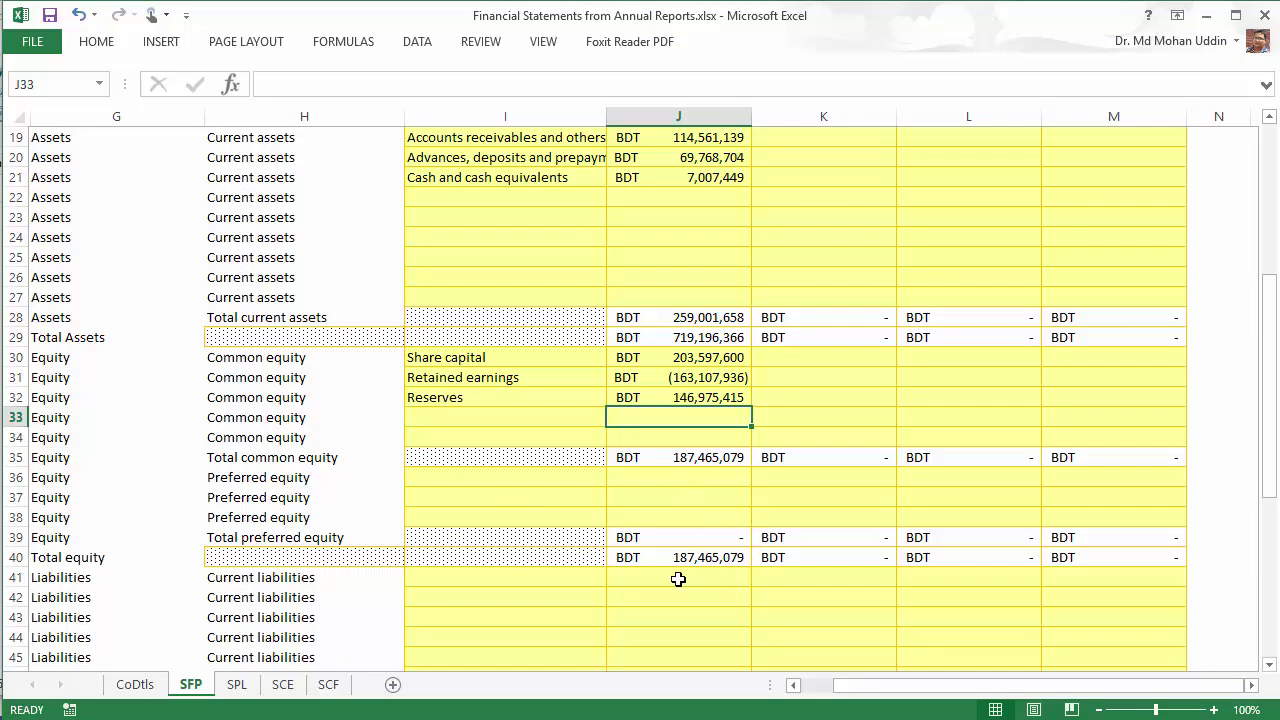
left_click(678, 579)
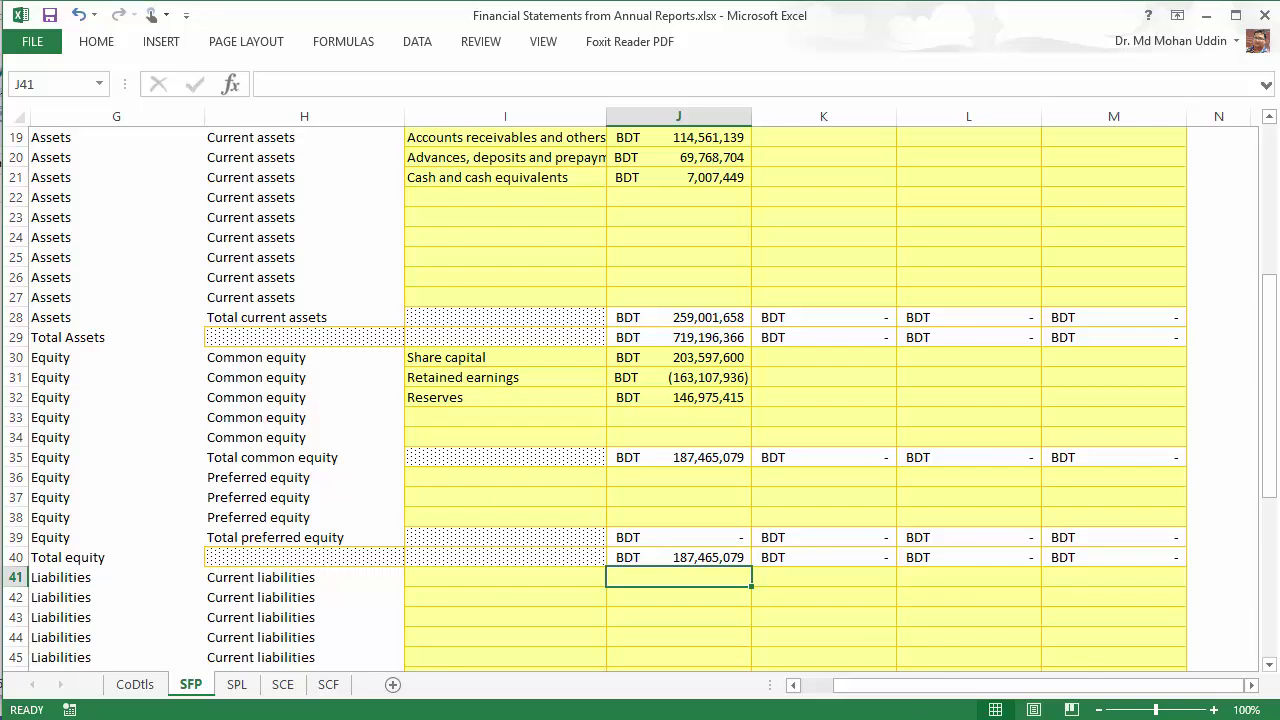
key("alt+Tab")
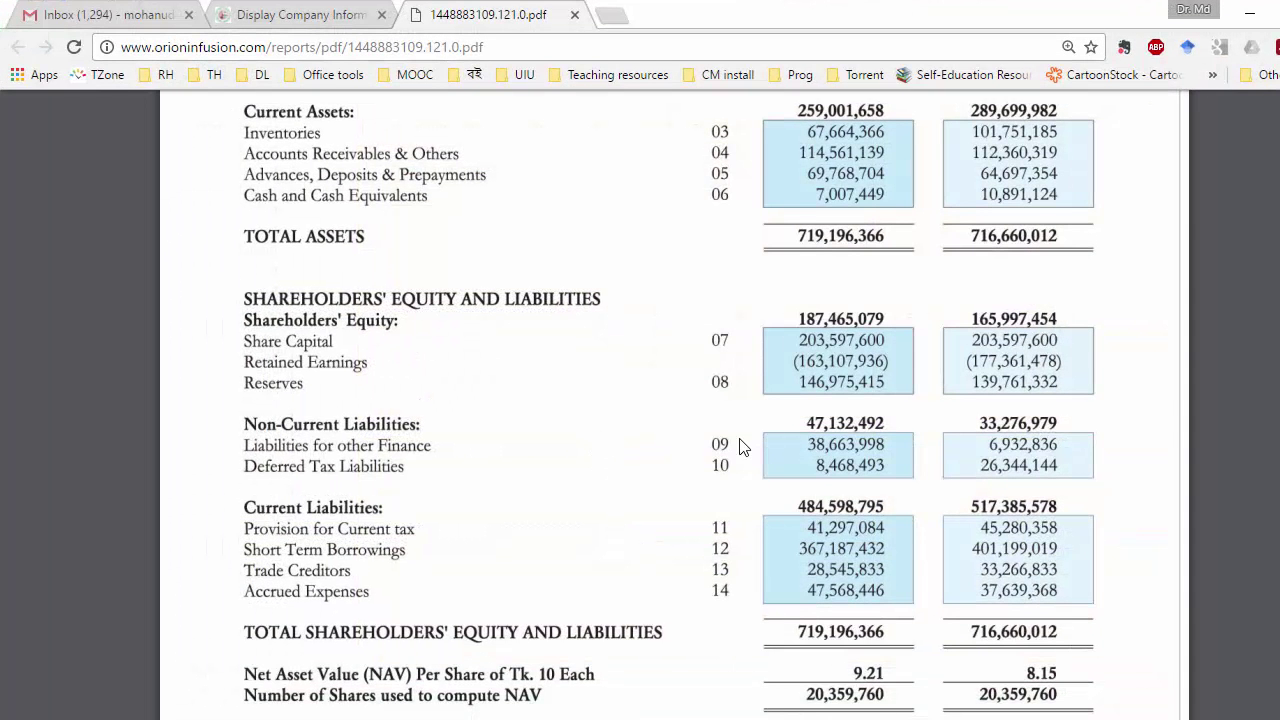
scroll(740, 447, "down", 2)
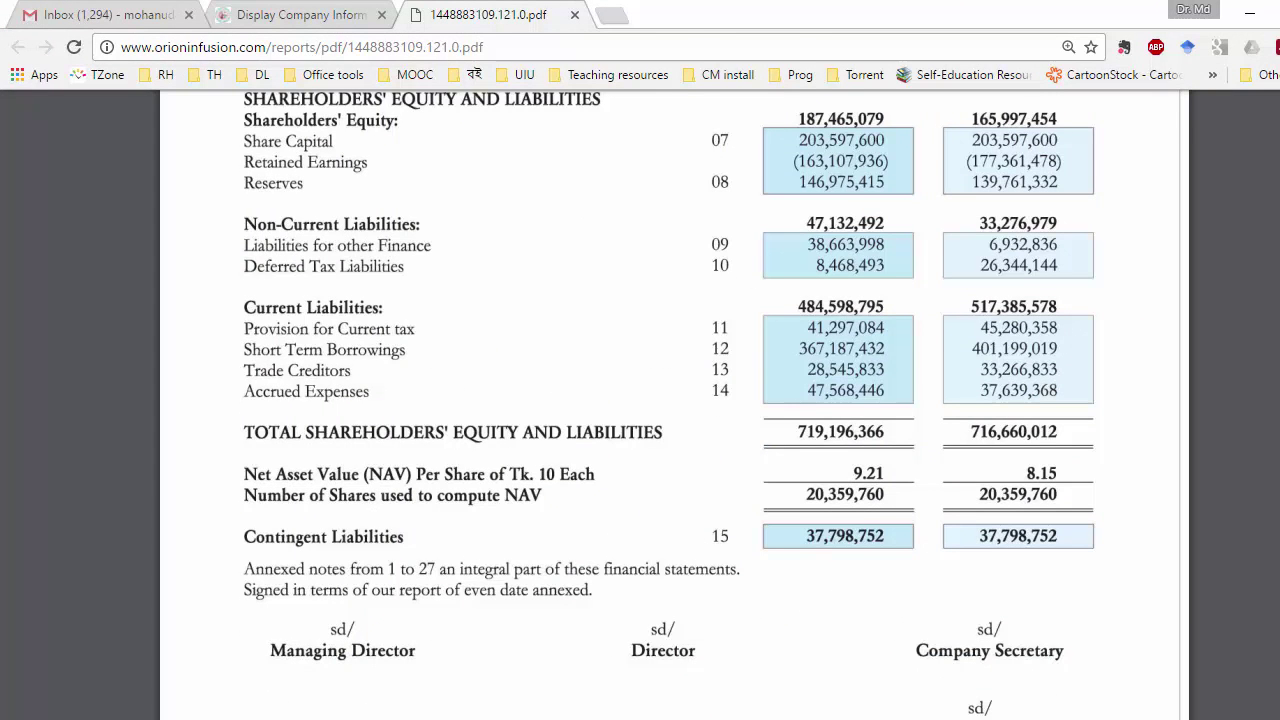
key("alt+Tab")
key("alt+Tab")
key("alt+Tab")
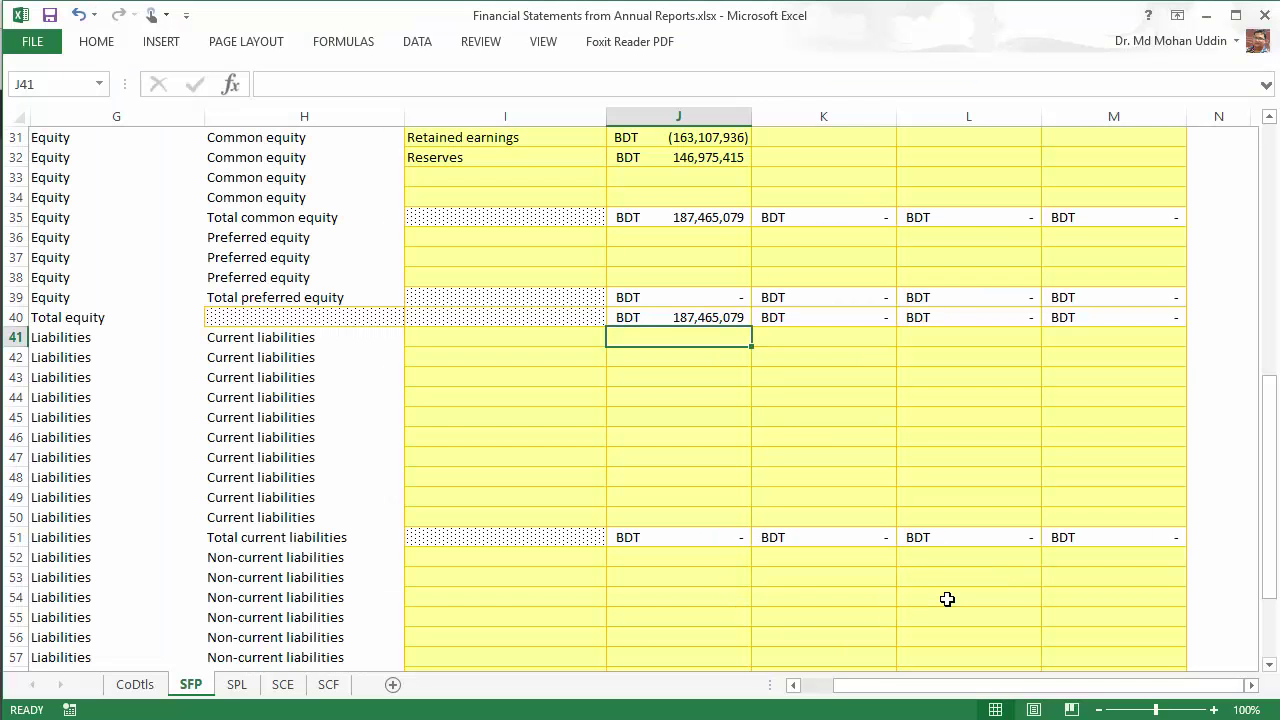
type("Provision for current tax")
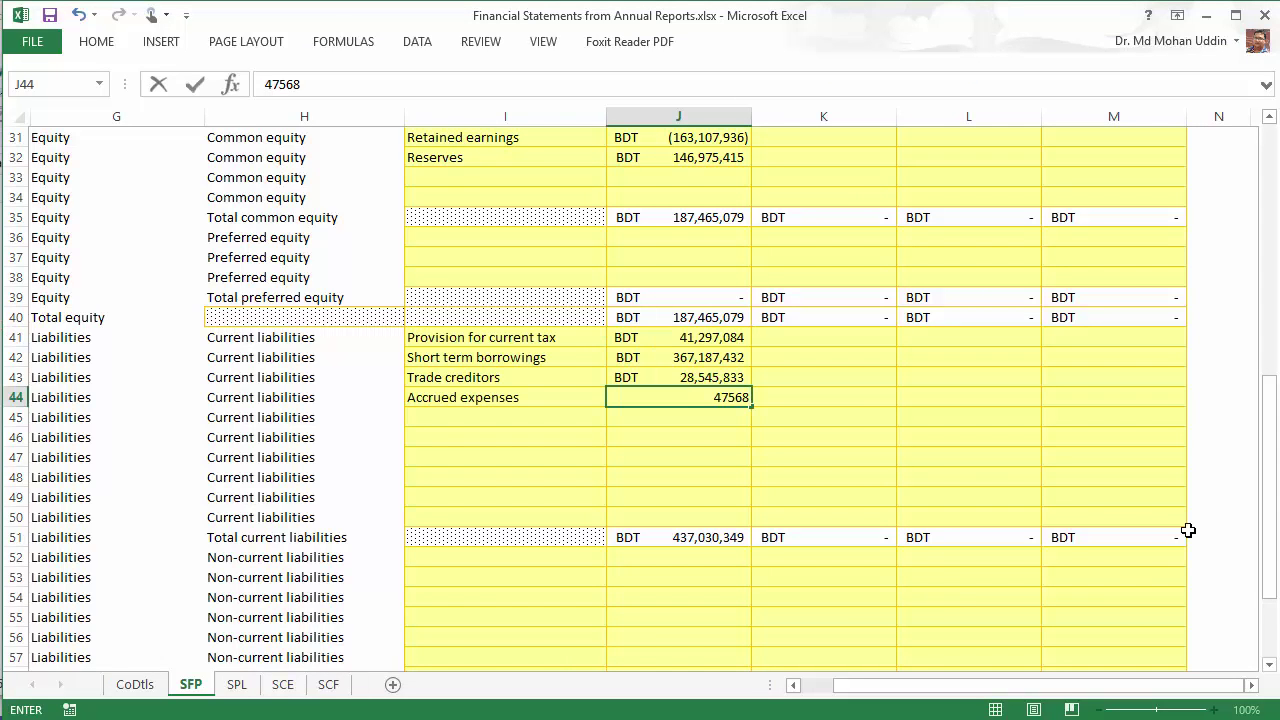
type("446")
key("Return")
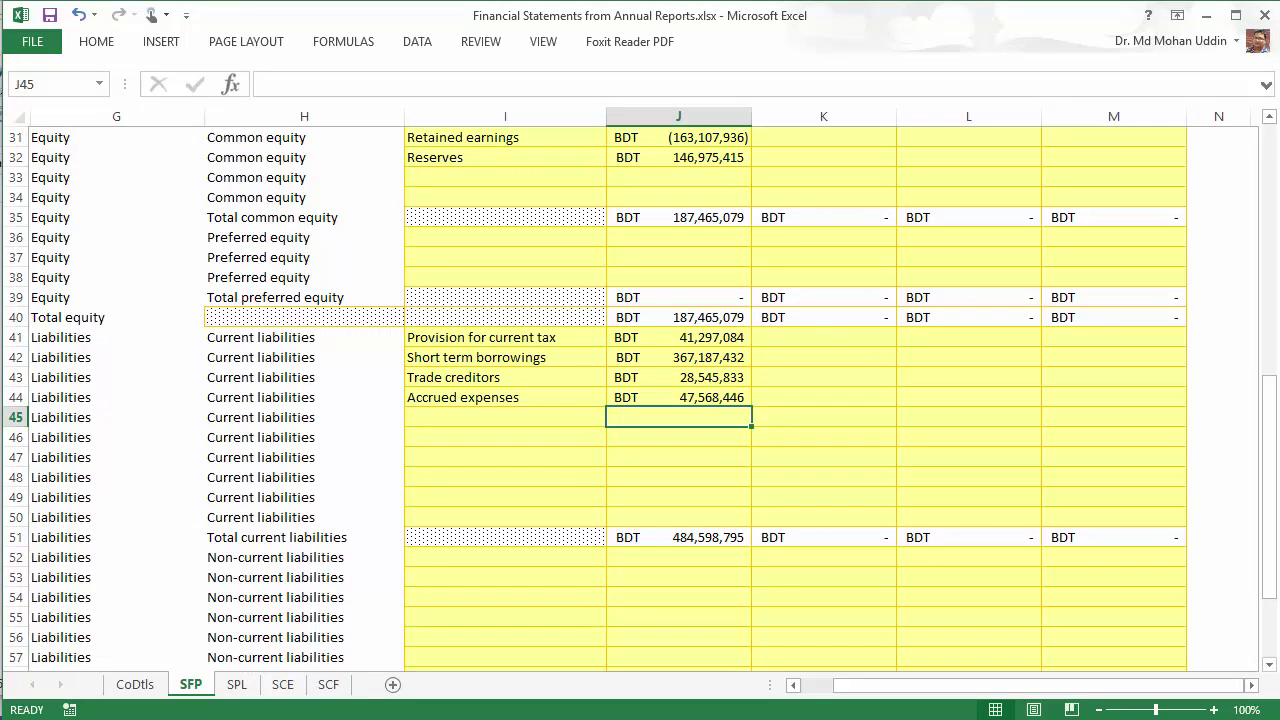
Step: Enter the 30-Jun-15 non-current liabilities "Liabilities for other Finance" 38,663,998 and "Deferred tax liabilities" 8,468,493 in I52:J53
scroll(734, 426, "down", 2)
left_click(531, 444)
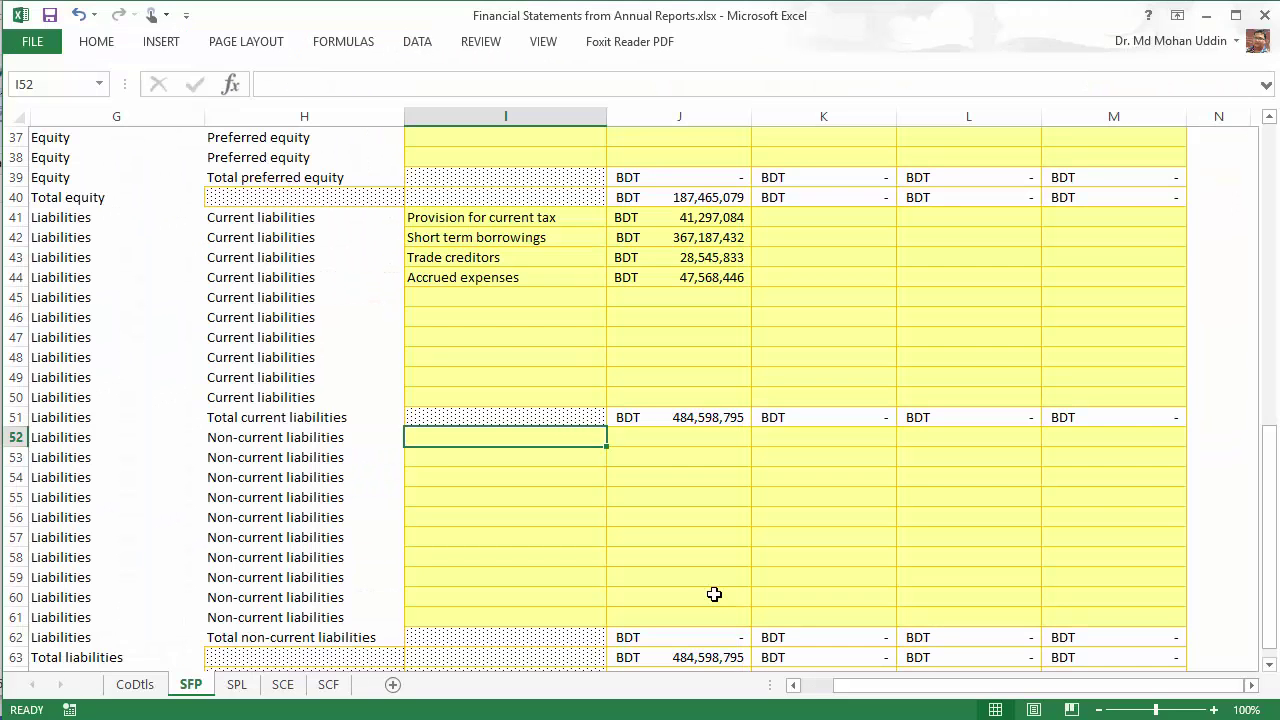
type("Liabil")
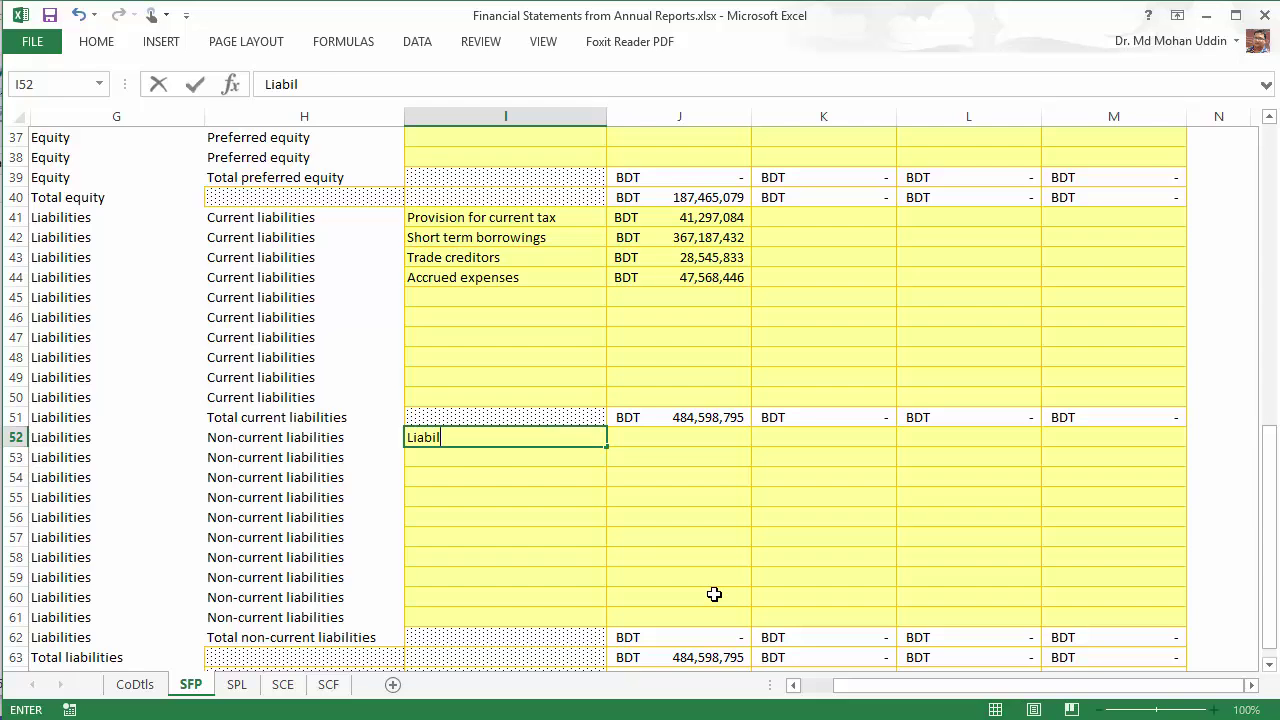
type("iti")
key("Return")
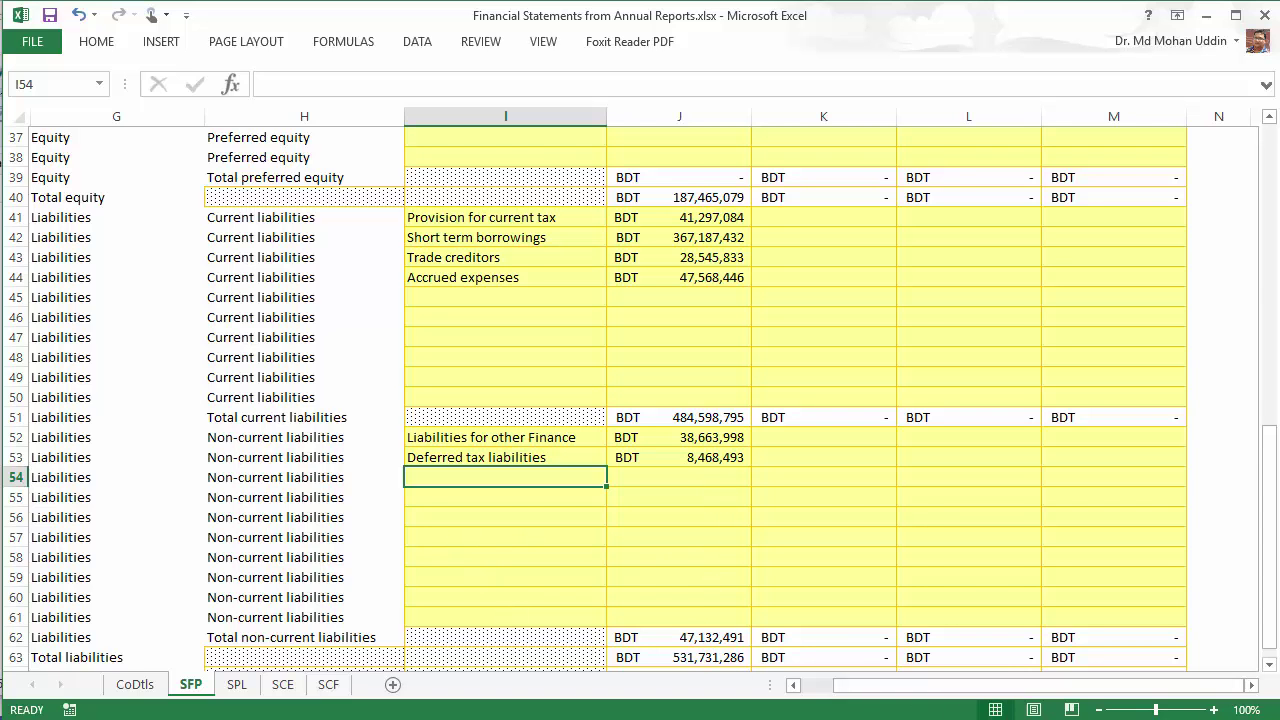
Step: Compare the 30-Jun-15 Total non-current liabilities in J62 with the annual report figure
mouse_move(975, 719)
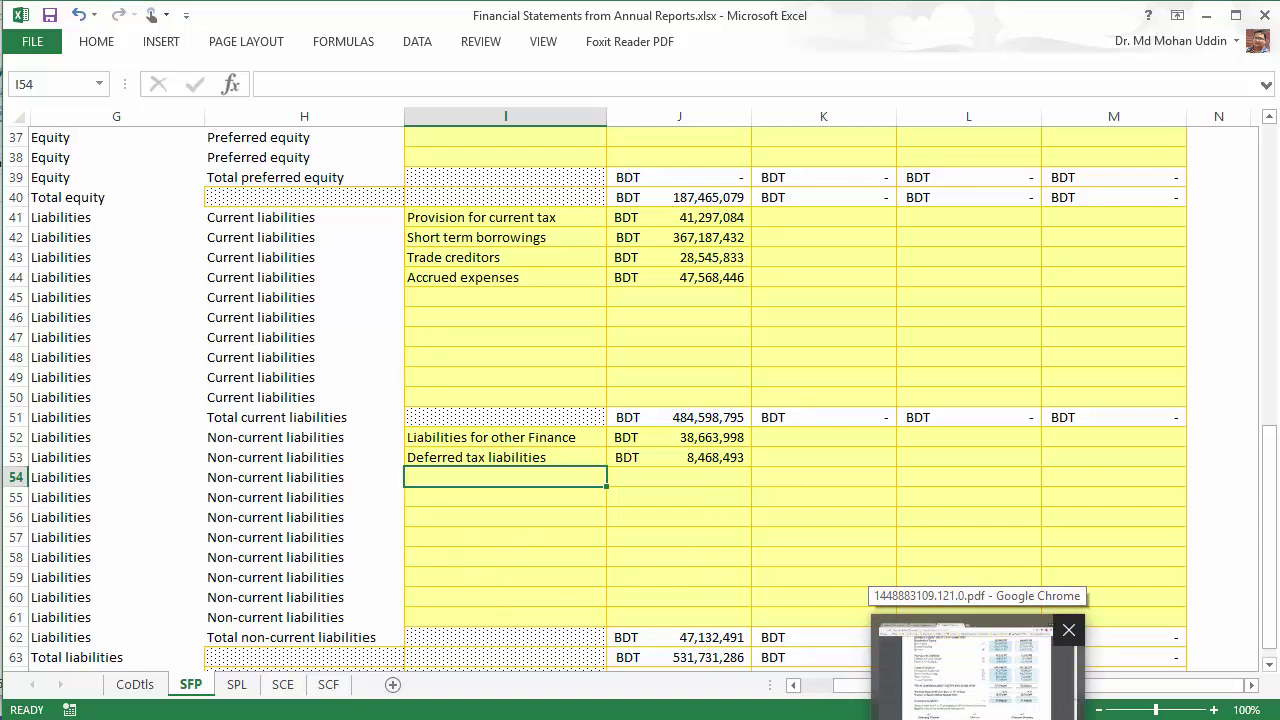
left_click(975, 670)
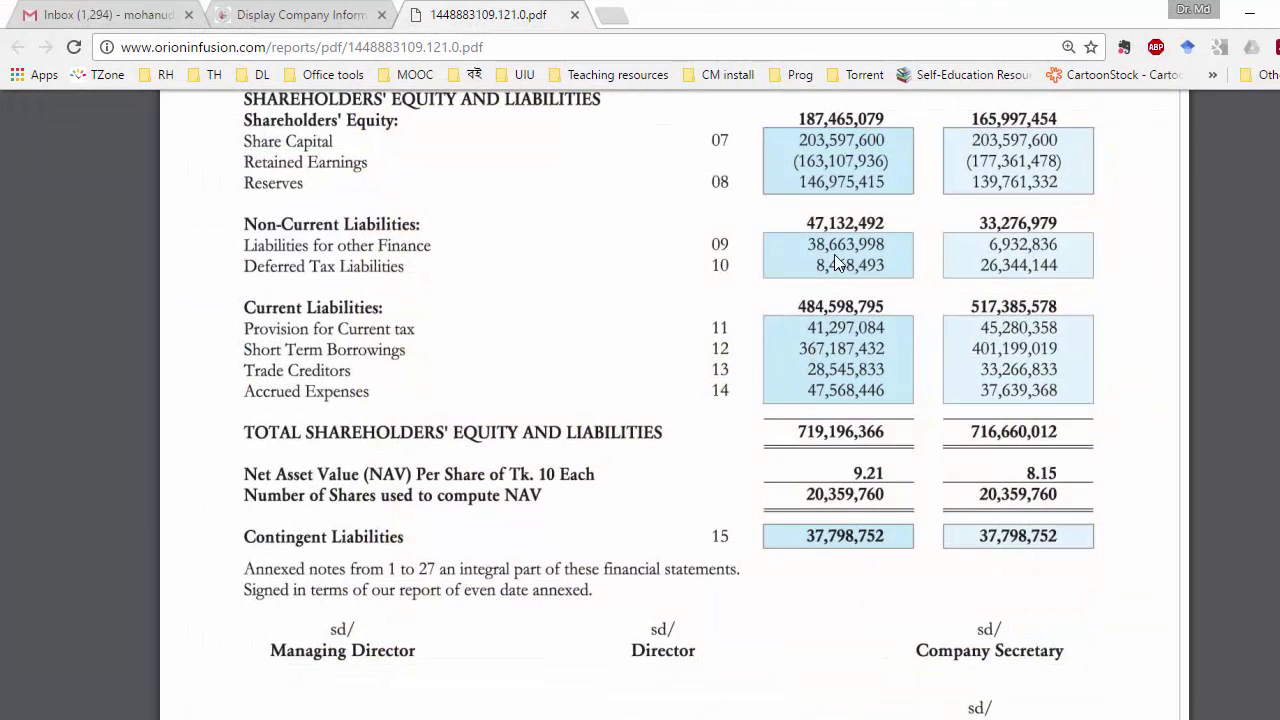
key("alt+Tab")
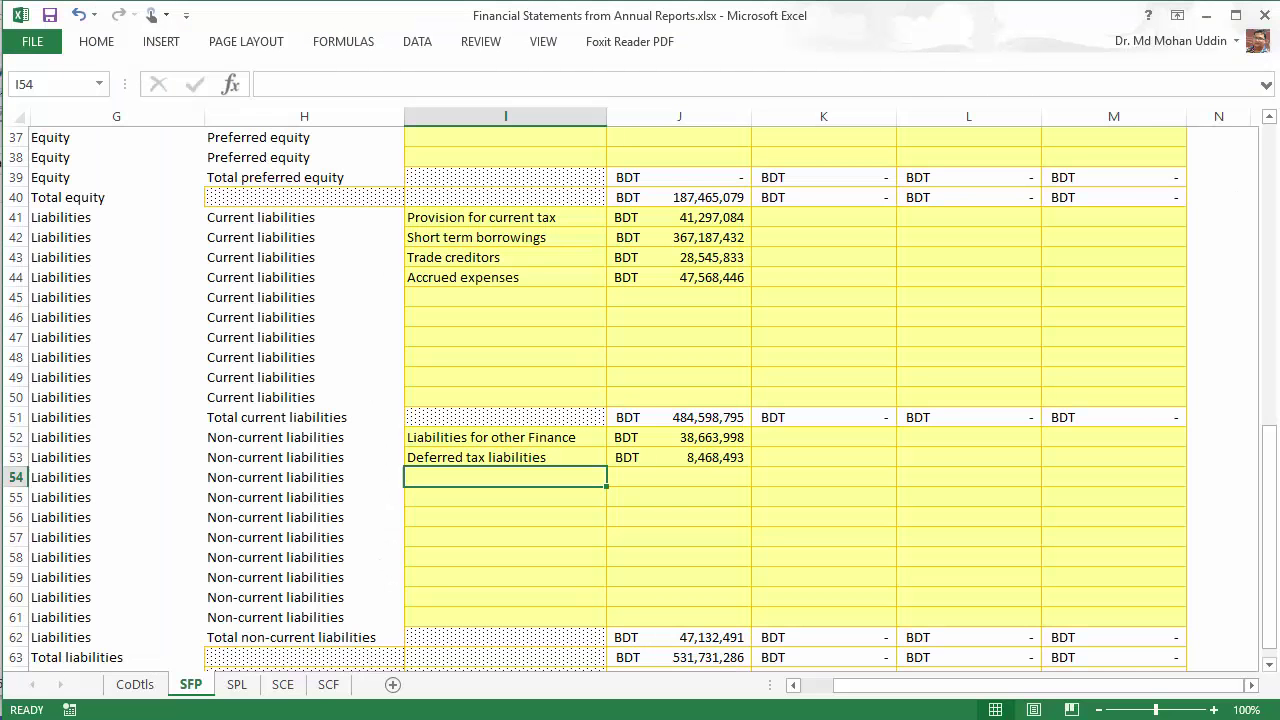
Step: Compare the 30-Jun-15 Total Equity and Liabilities in J64 with the annual report total and inspect the cell's formula
scroll(704, 552, "down", 2)
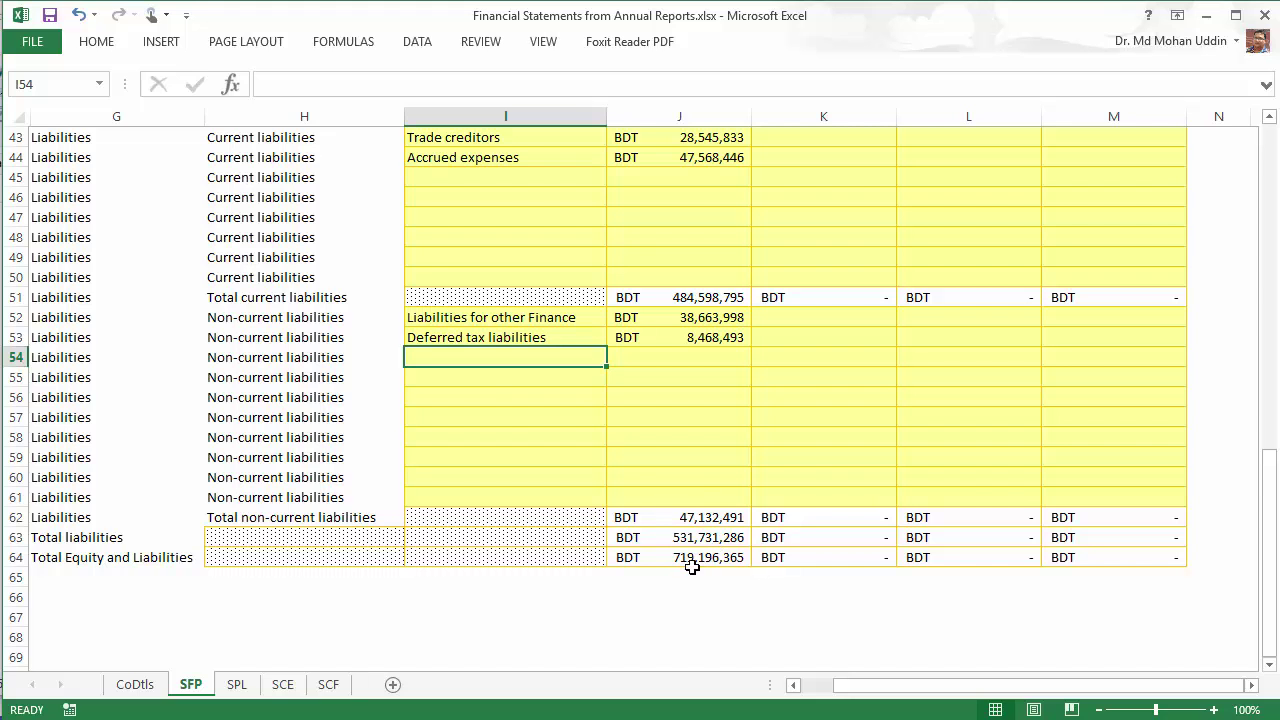
mouse_move(978, 715)
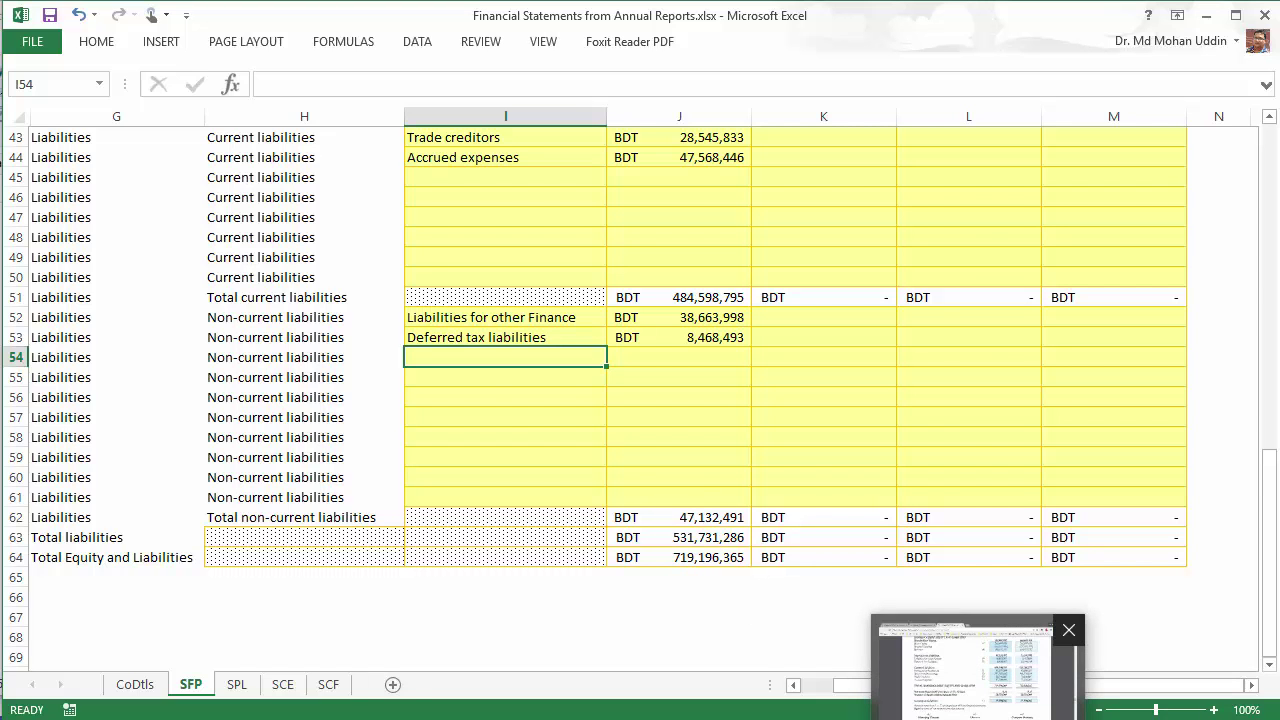
left_click(978, 715)
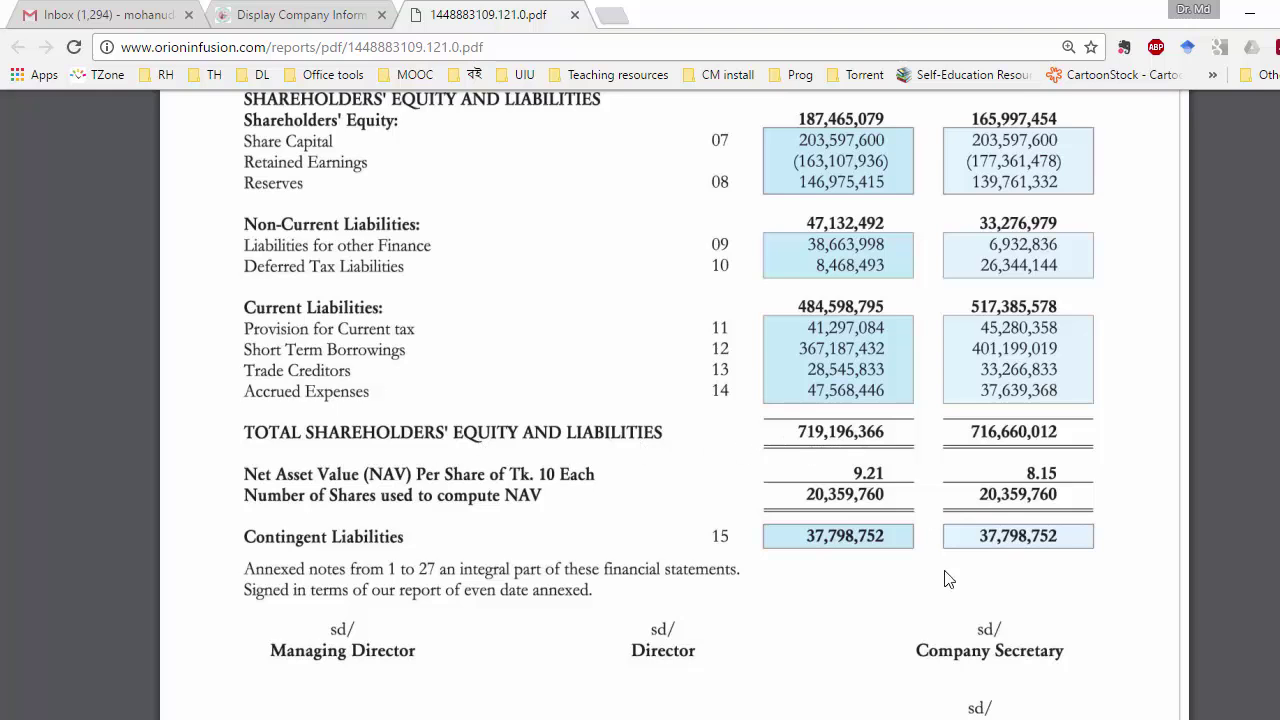
key("alt+Tab")
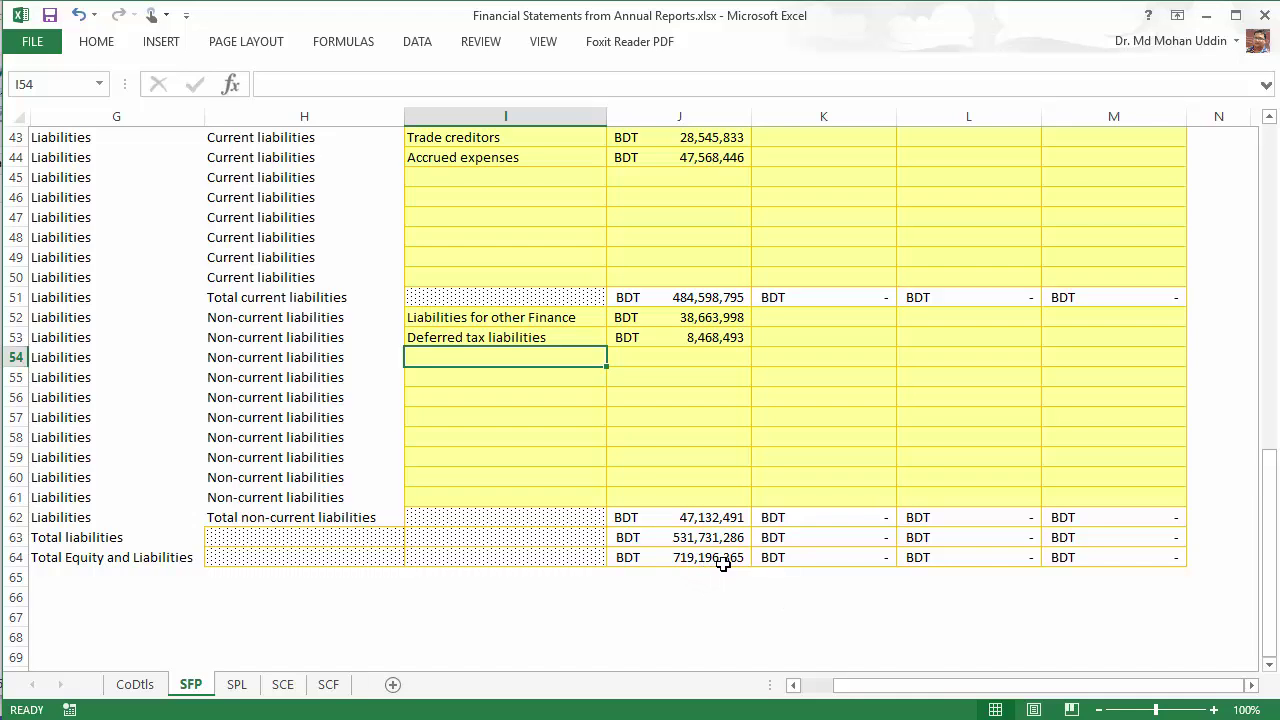
mouse_move(975, 719)
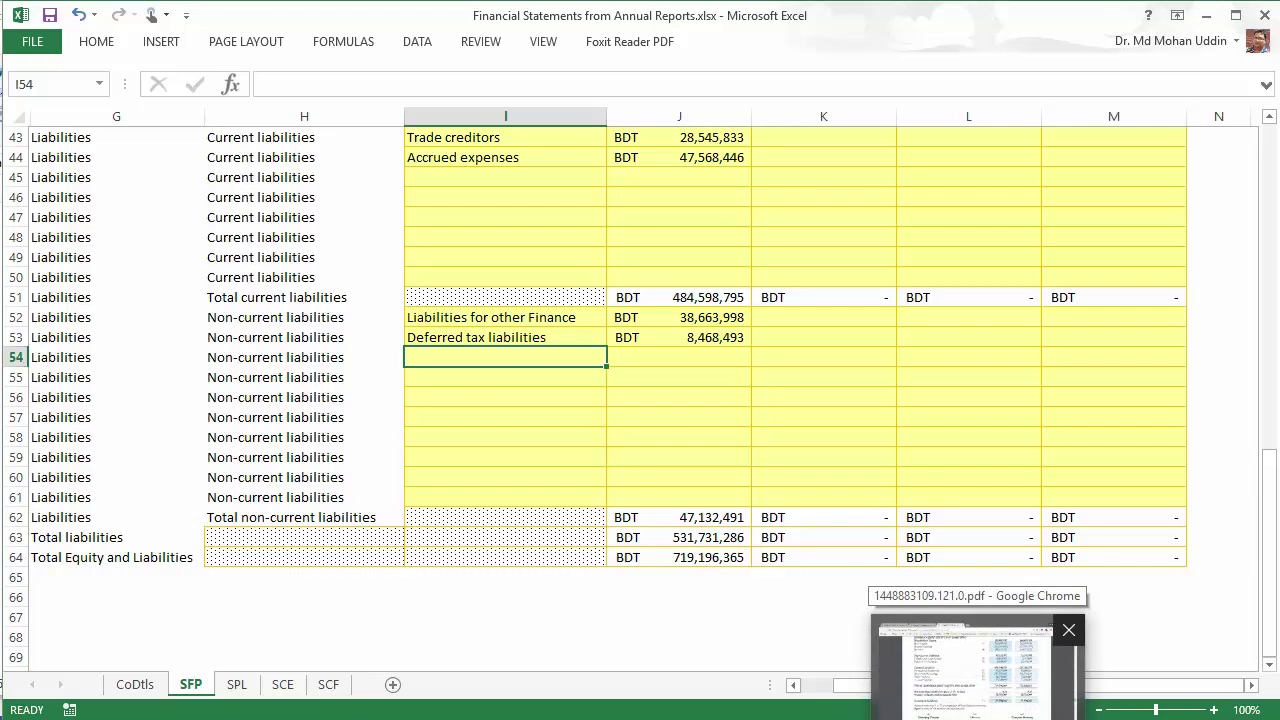
left_click(975, 670)
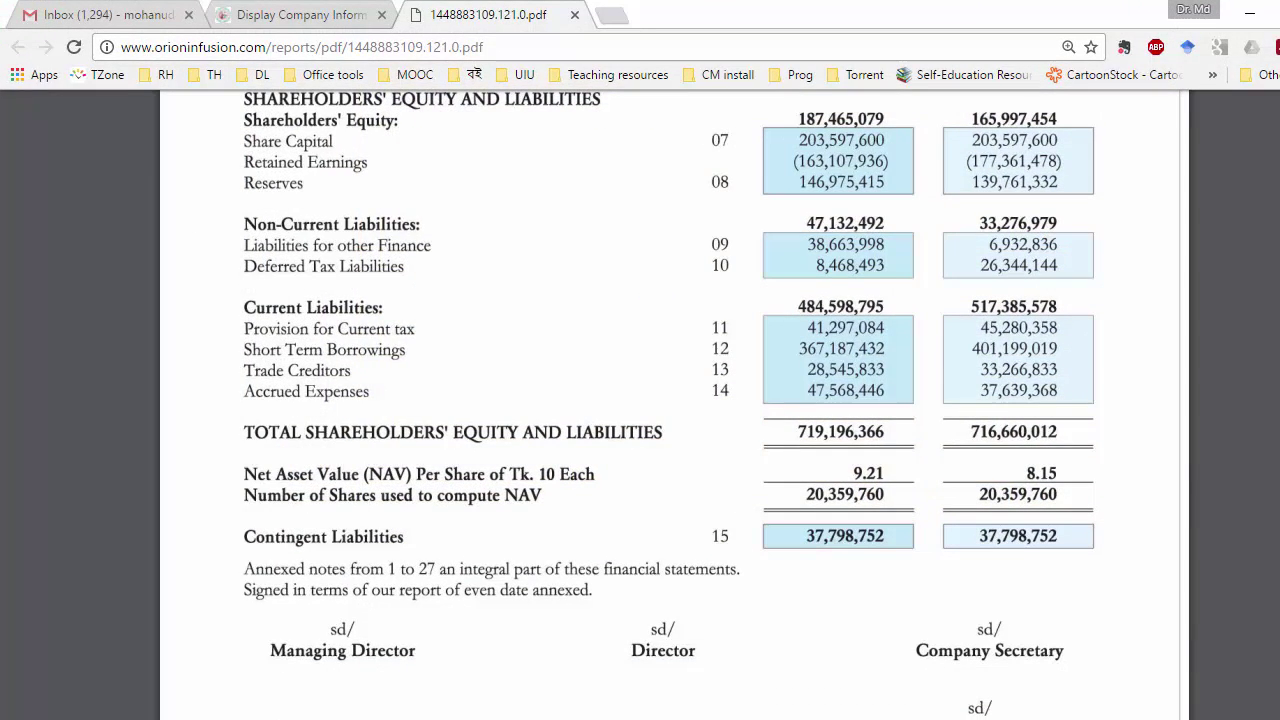
key("alt+Tab")
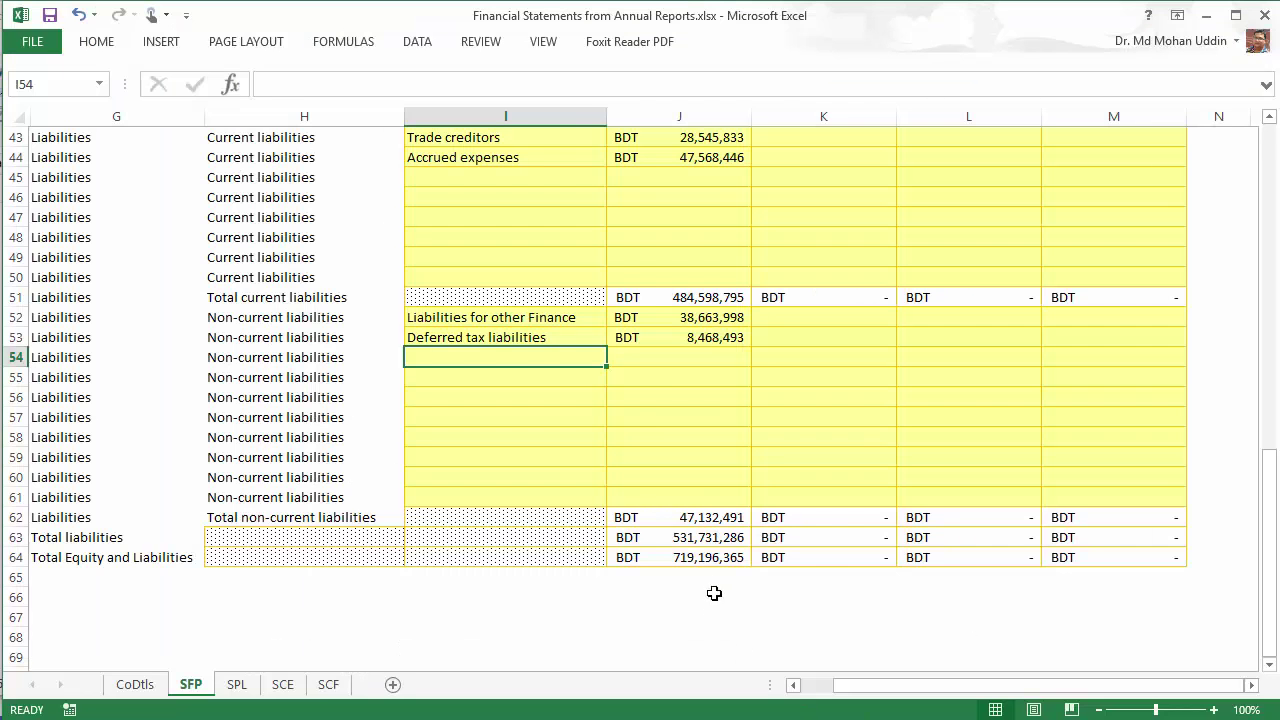
left_click(730, 560)
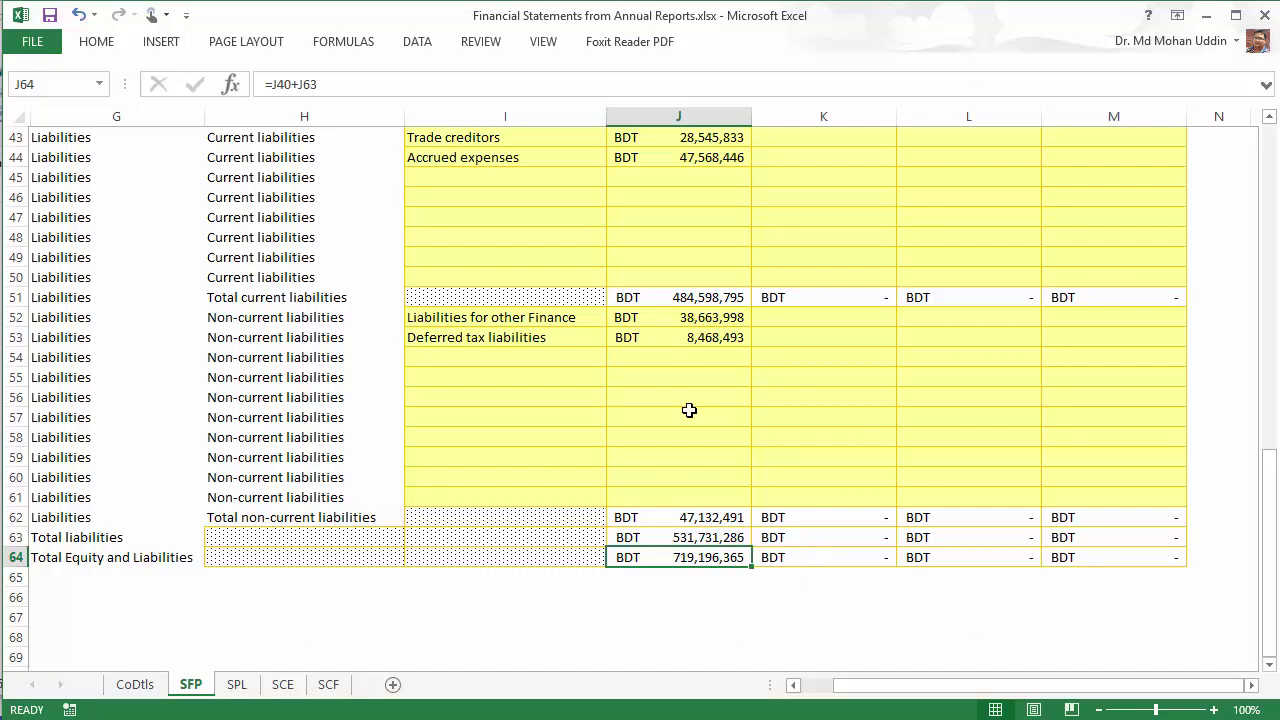
key("alt+Tab")
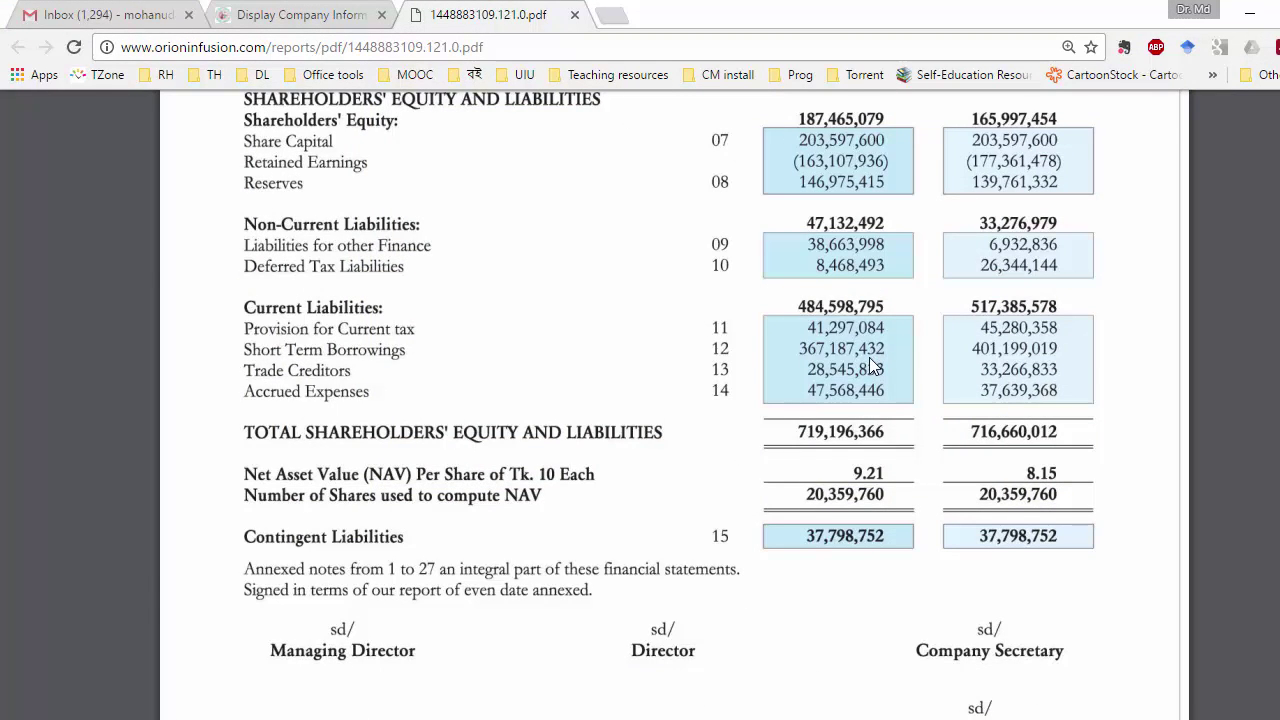
key("alt+Tab")
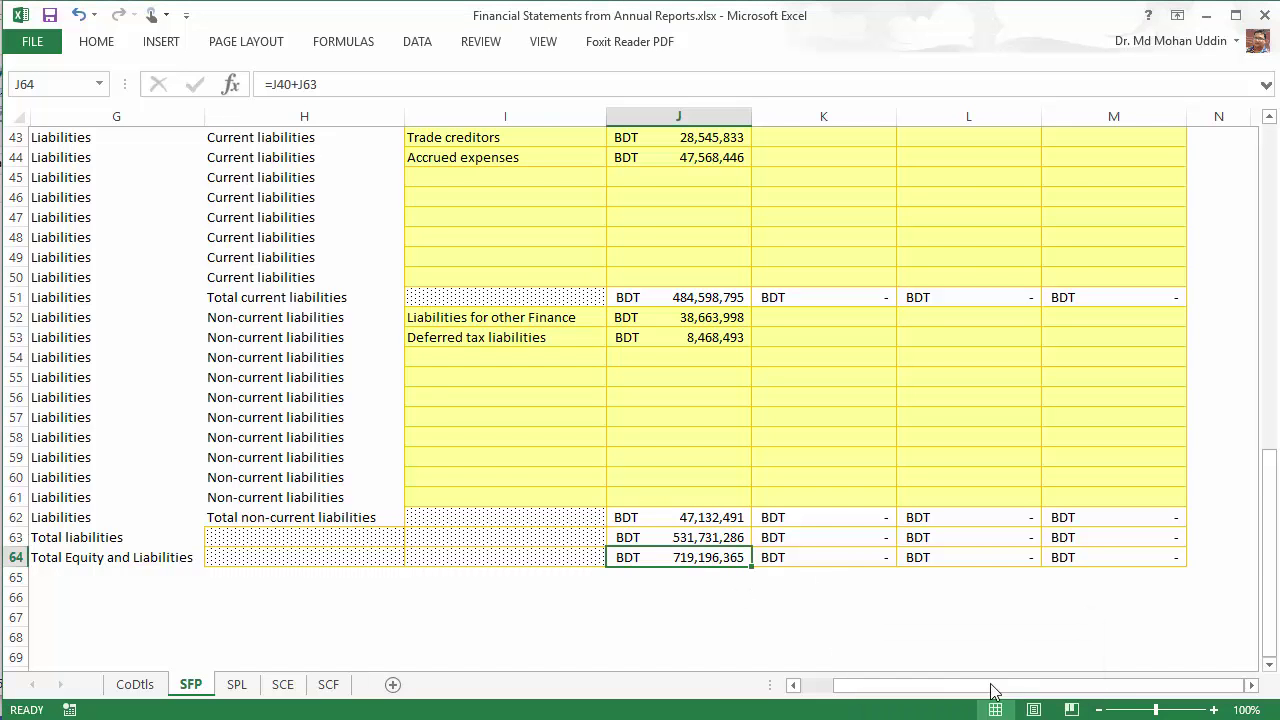
Step: Review the Statement of Financial Position from its headings and asset rows to its liability rows alongside the annual report's balance sheet
scroll(907, 562, "up", 14)
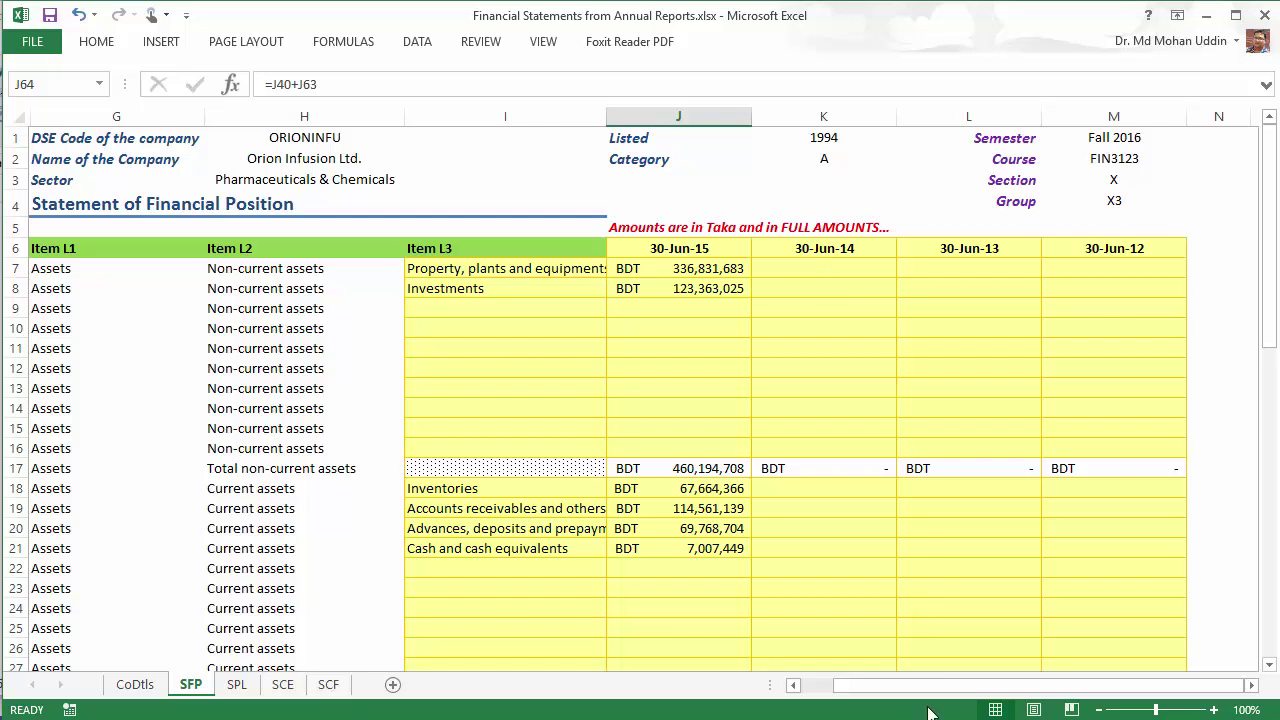
key("alt+Tab")
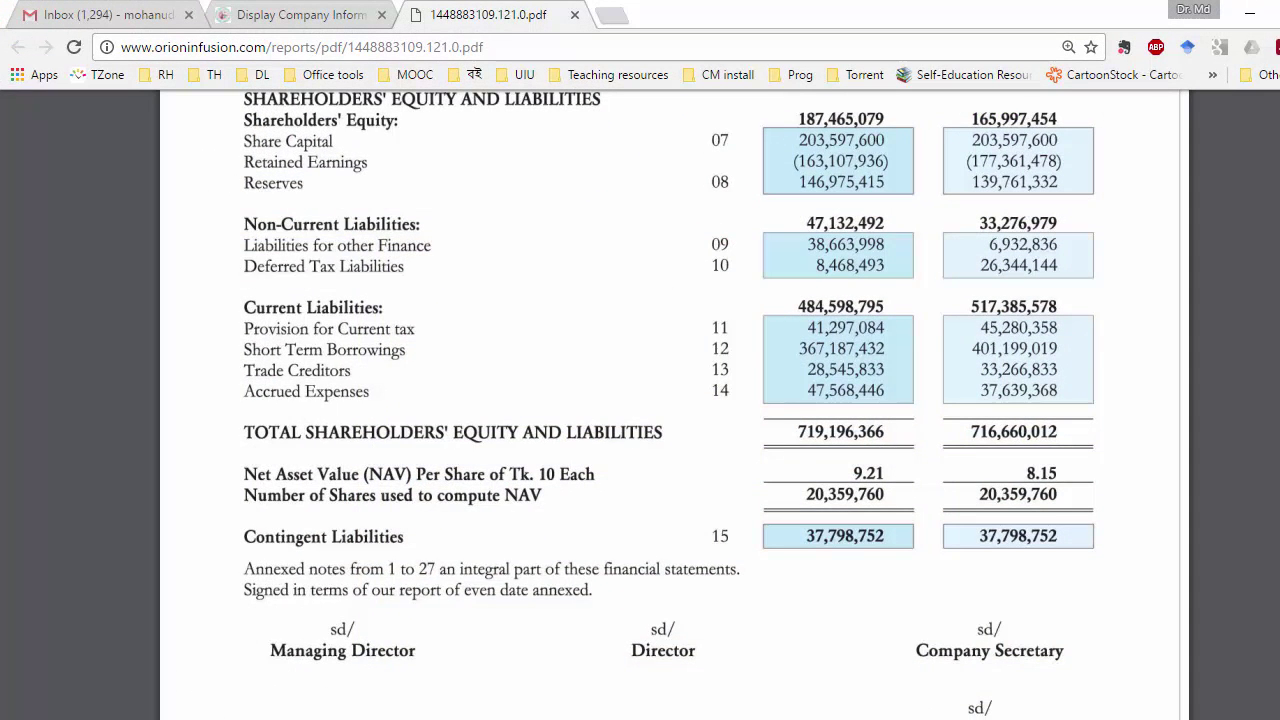
key("alt+Tab")
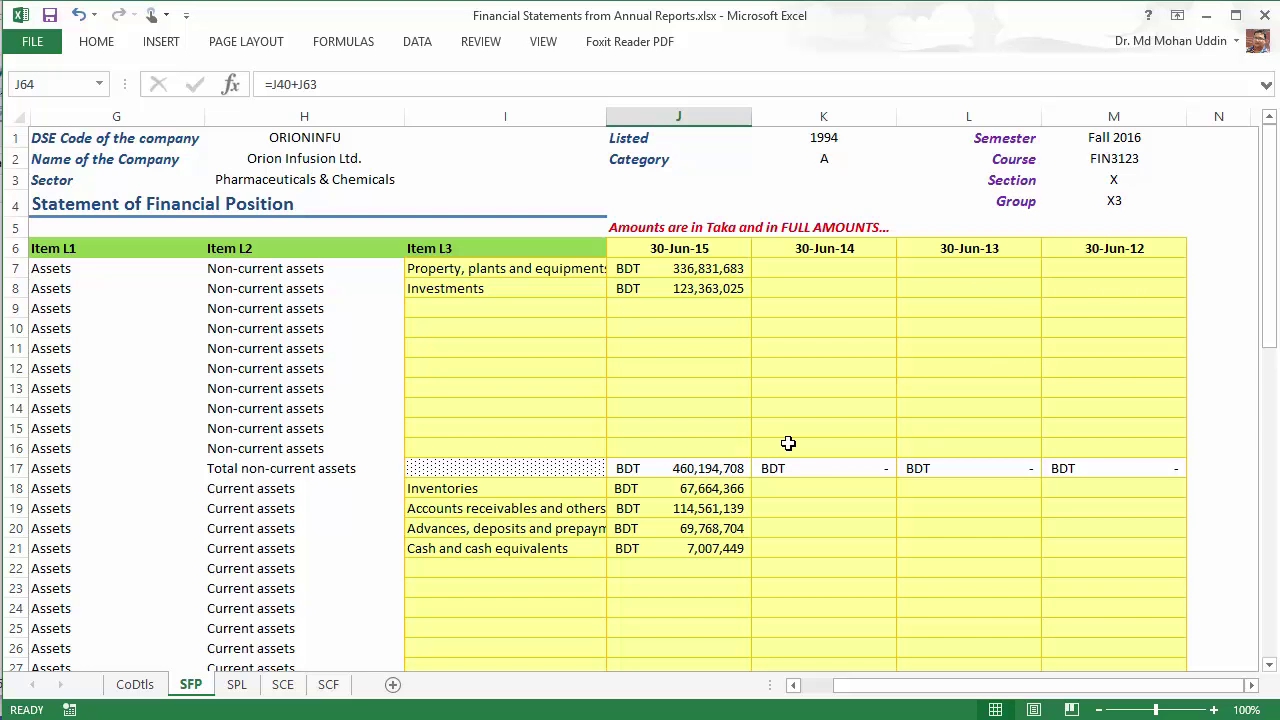
scroll(788, 443, "down", 9)
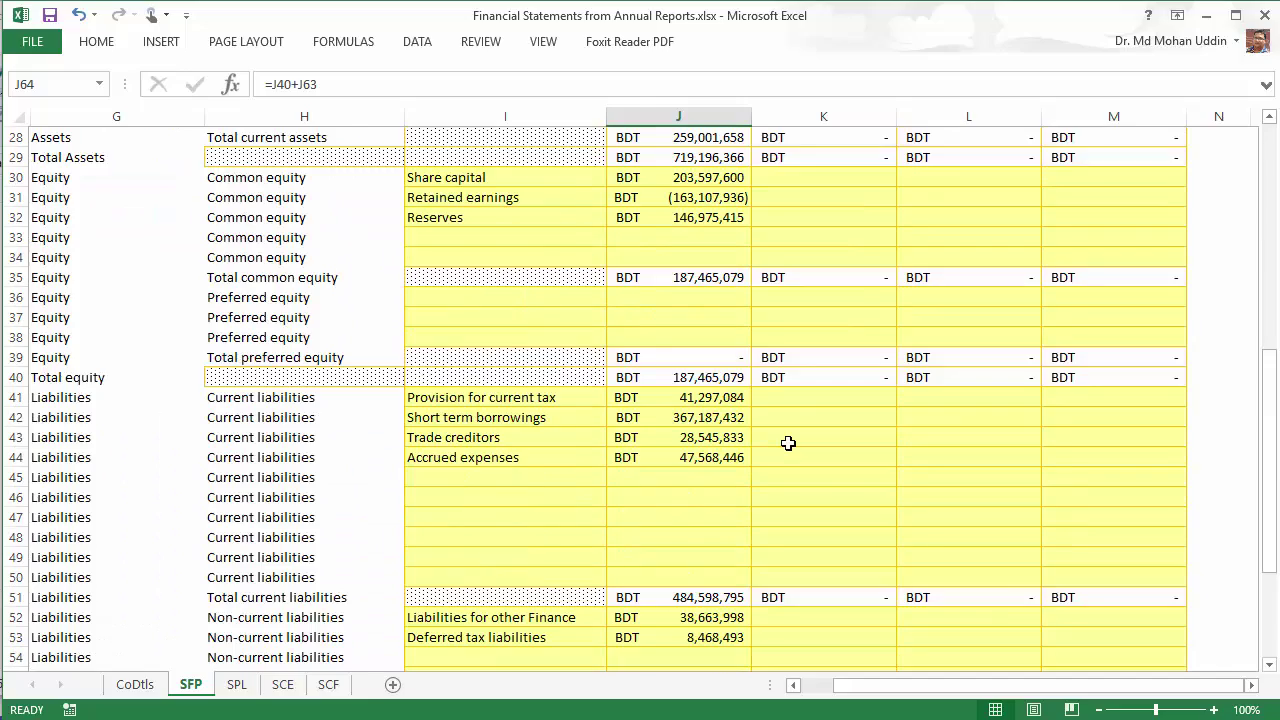
scroll(788, 443, "down", 6)
scroll(788, 443, "up", 15)
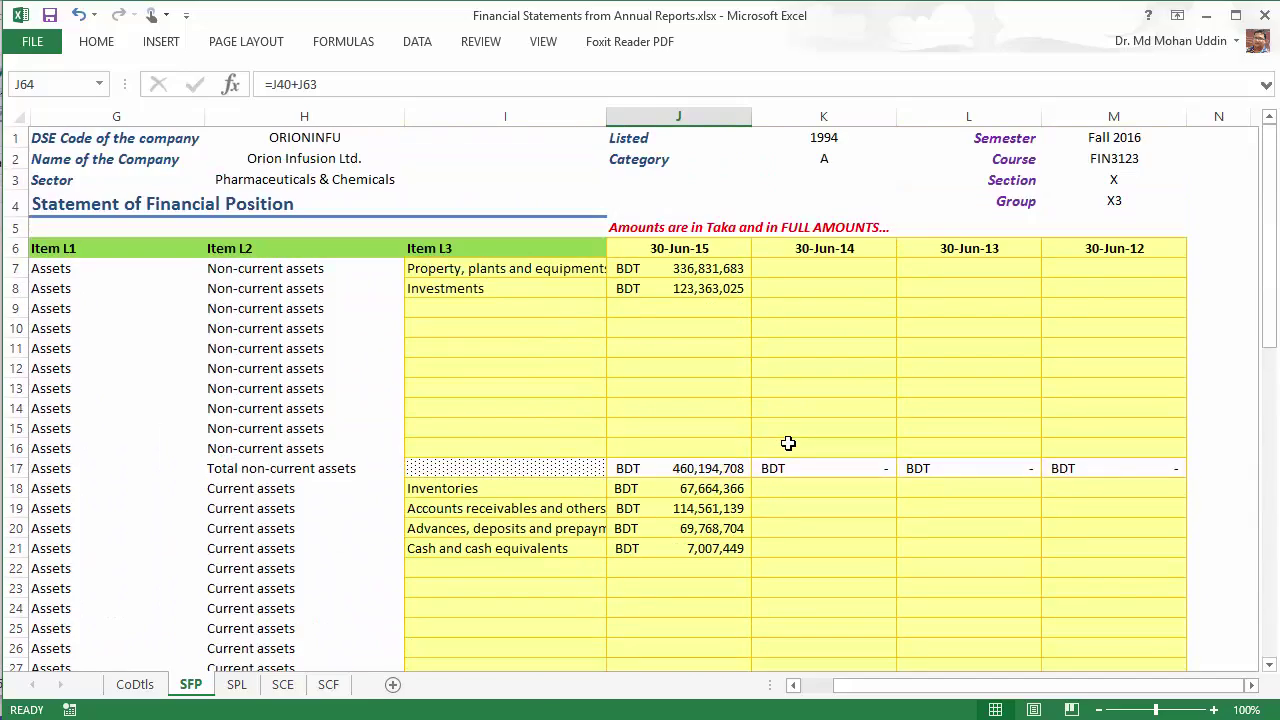
scroll(788, 443, "down", 7)
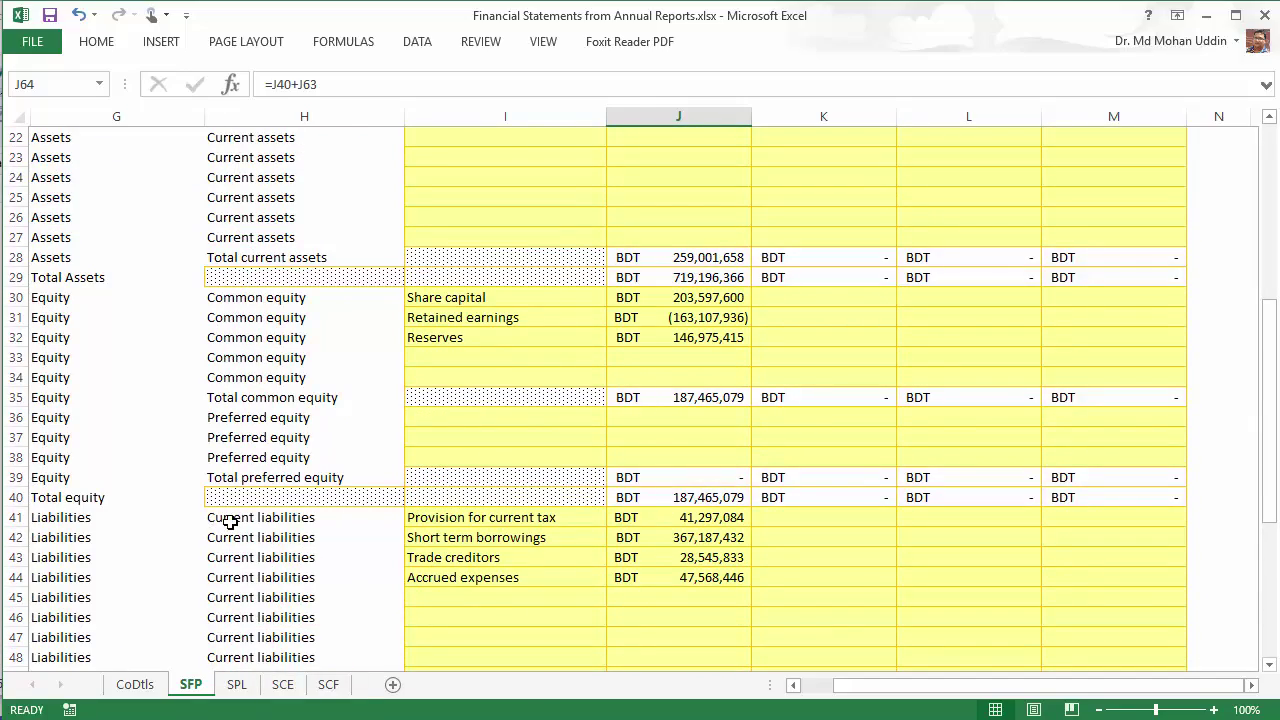
Step: Switch to the SPL sheet and examine the Statement of Profit or Loss entry rows from revenue and cost of sales to earnings per share
left_click(237, 686)
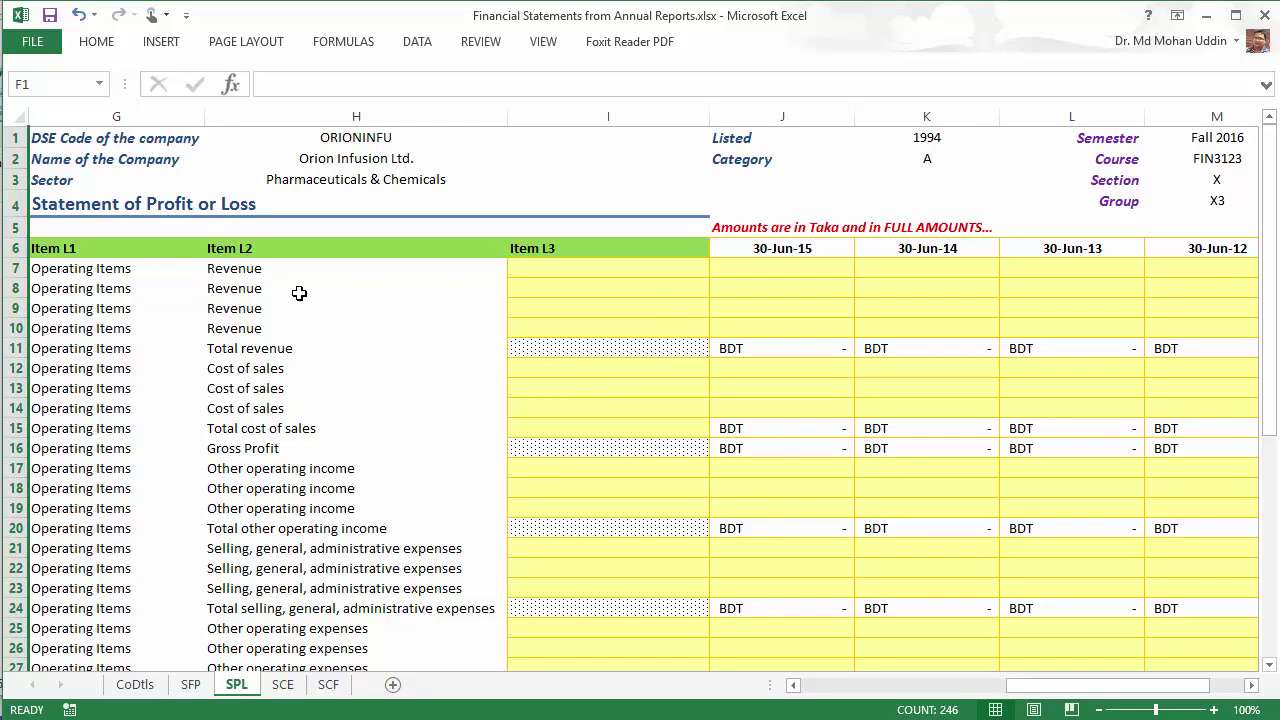
left_click(606, 268)
left_click(599, 290)
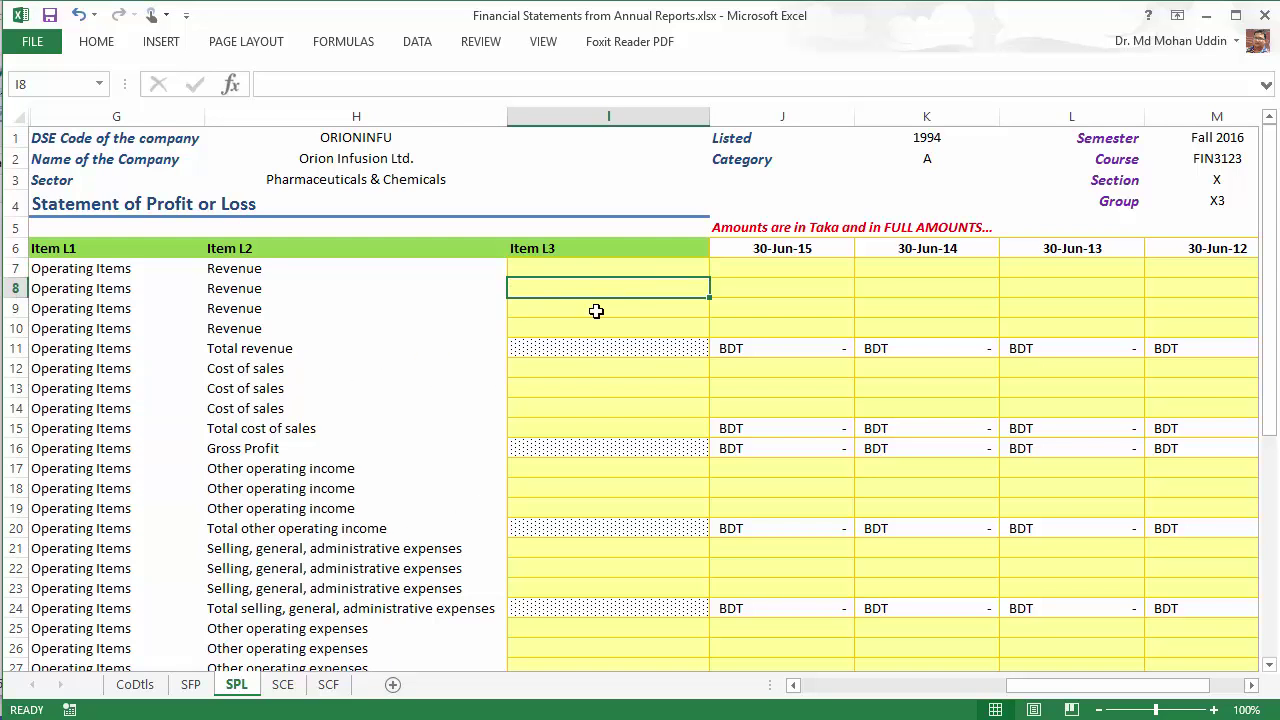
left_click(597, 310)
left_click(597, 331)
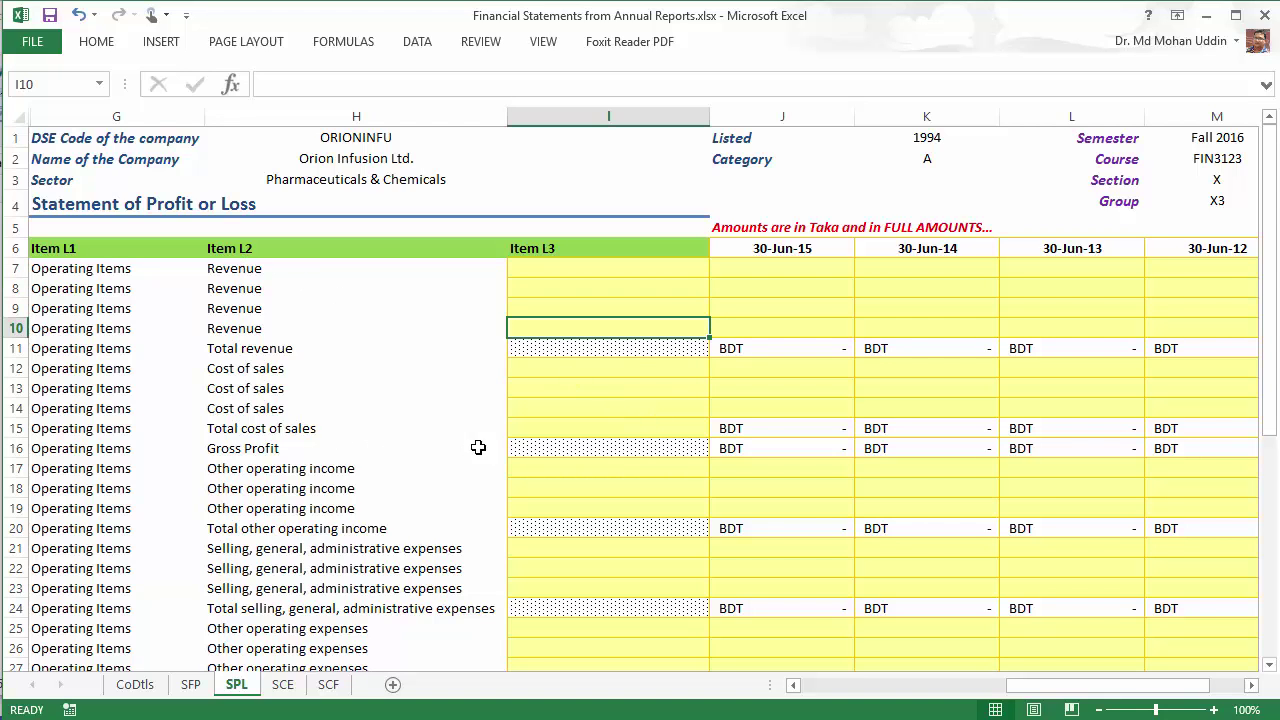
left_click(550, 348)
left_click(552, 368)
left_click(548, 388)
left_click(548, 408)
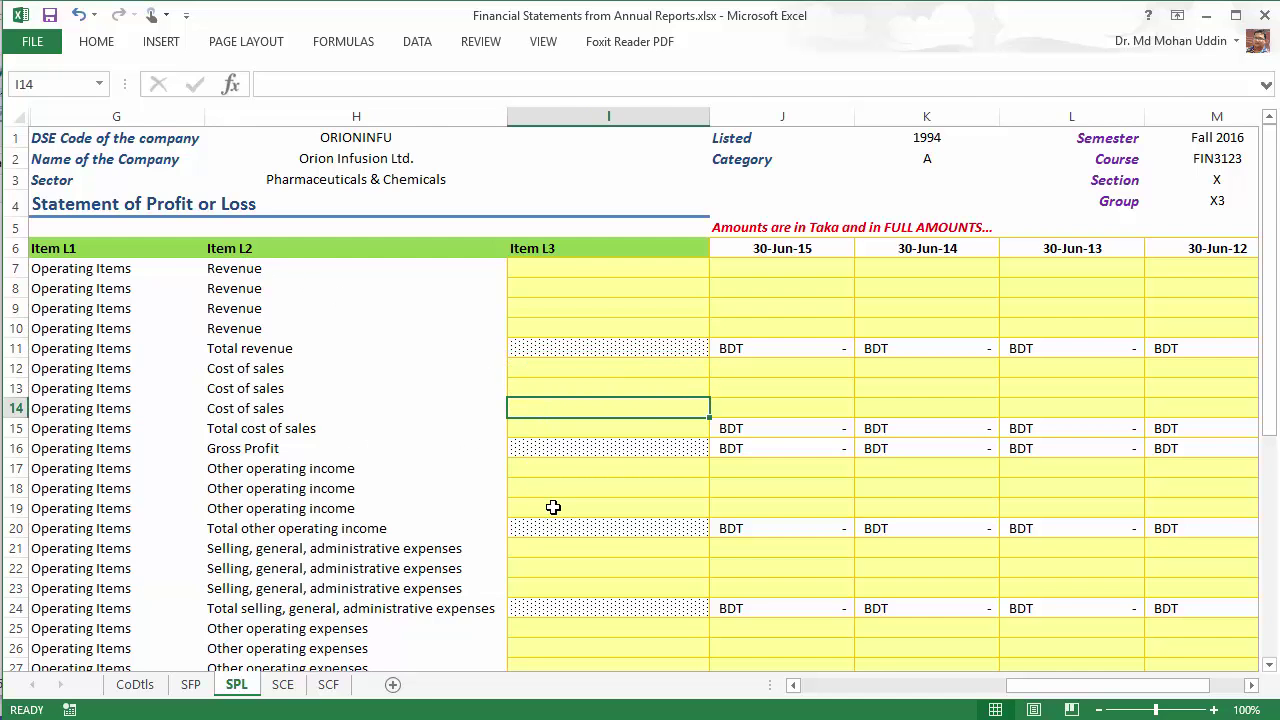
scroll(553, 507, "down", 2)
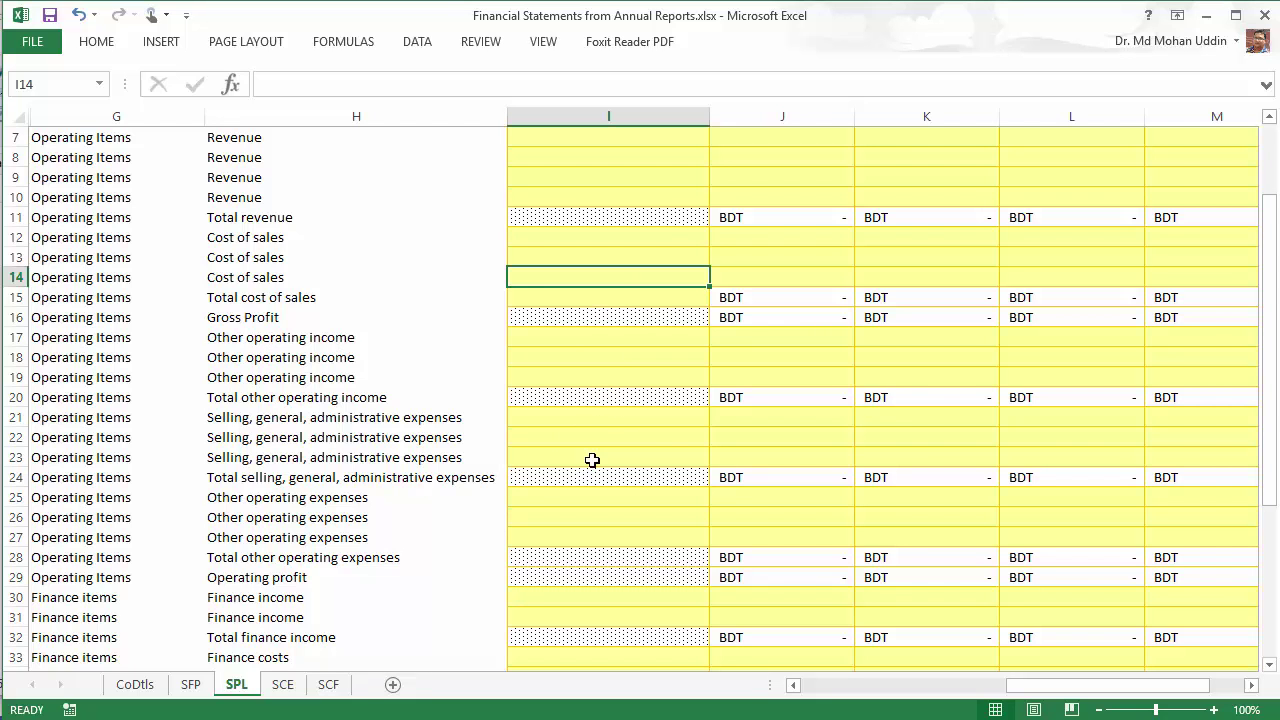
scroll(591, 458, "down", 9)
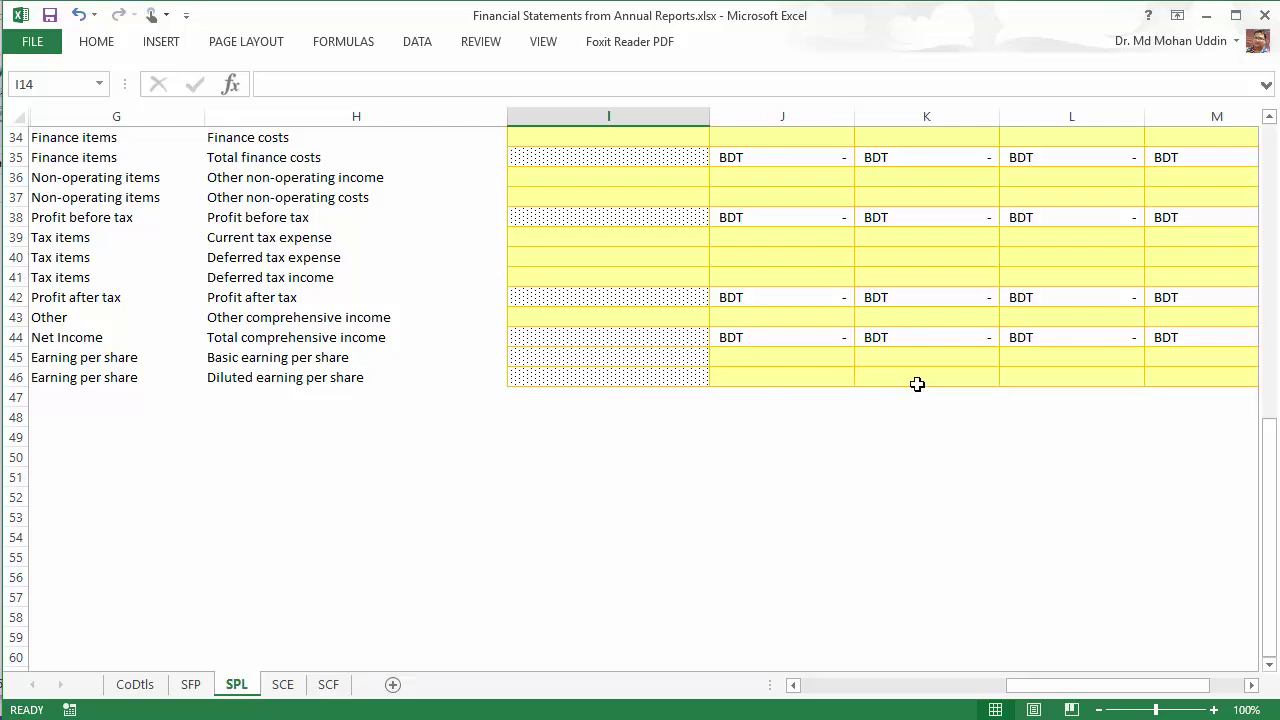
scroll(915, 386, "up", 11)
Step: View the SCE sheet's Statement of Changes in Equity and examine the SCF sheet's Statement of Cash Flows rows
left_click(283, 684)
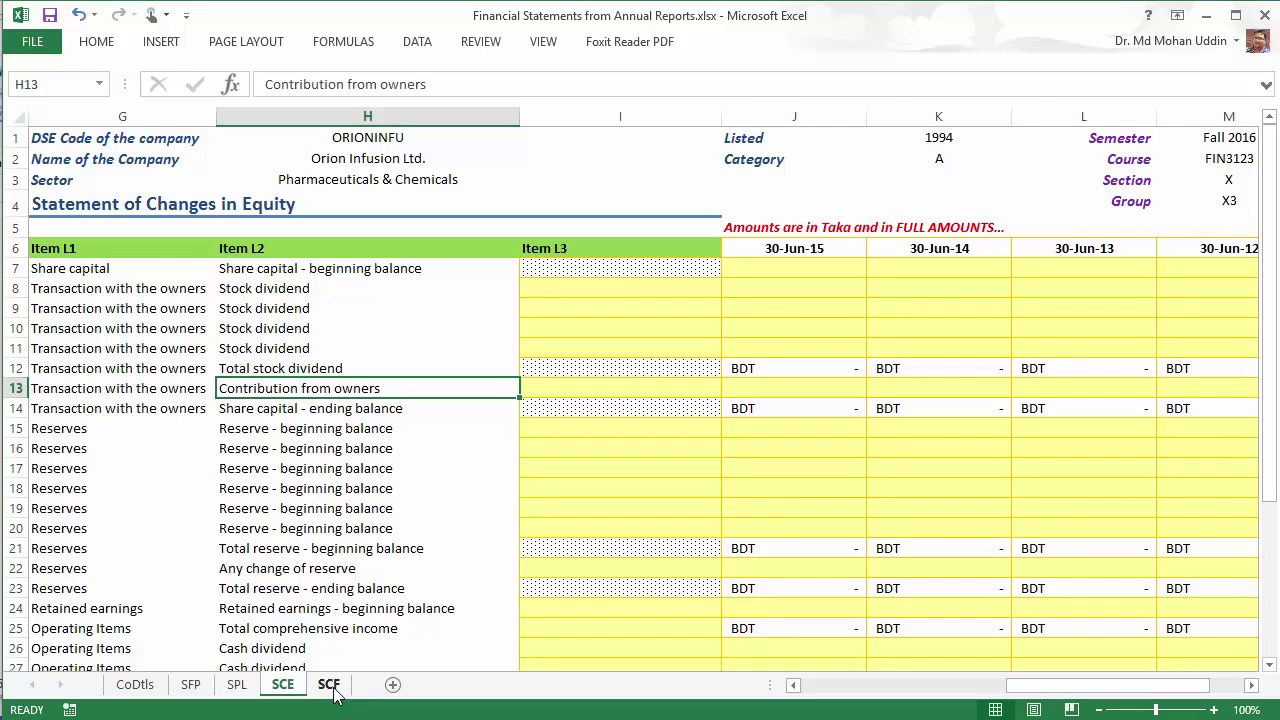
left_click(329, 685)
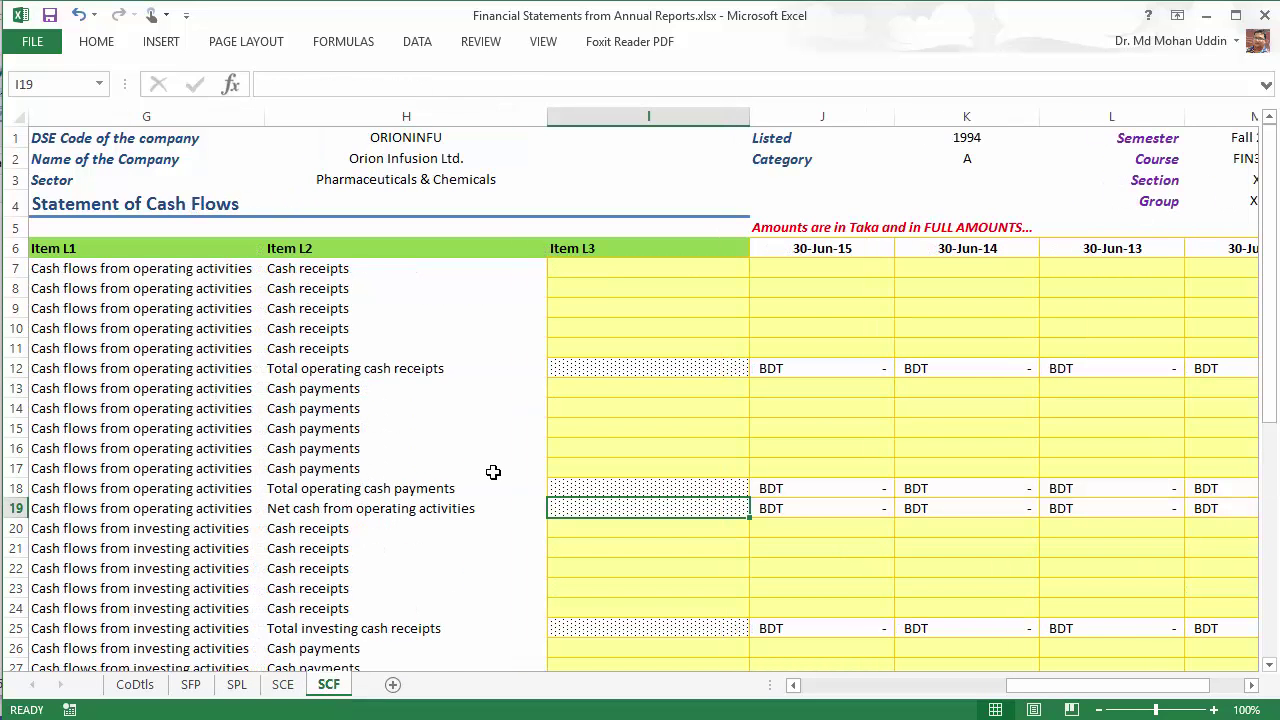
scroll(885, 461, "down", 6)
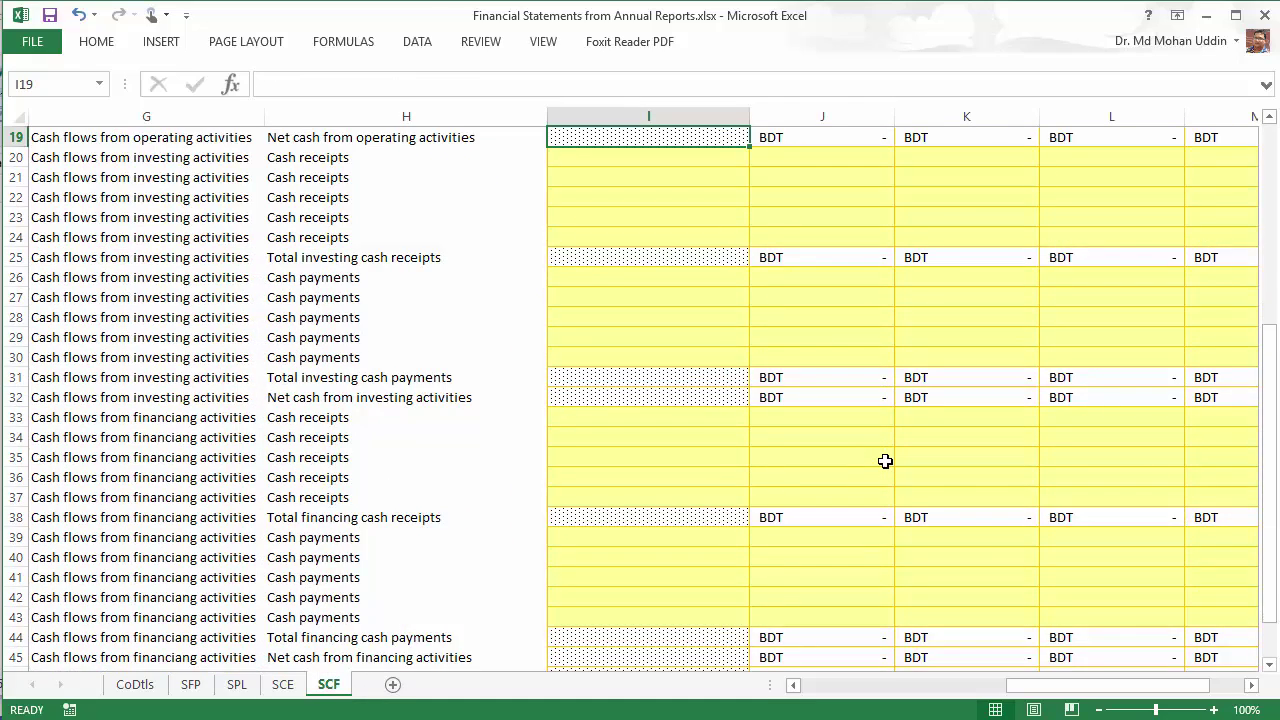
scroll(885, 461, "up", 6)
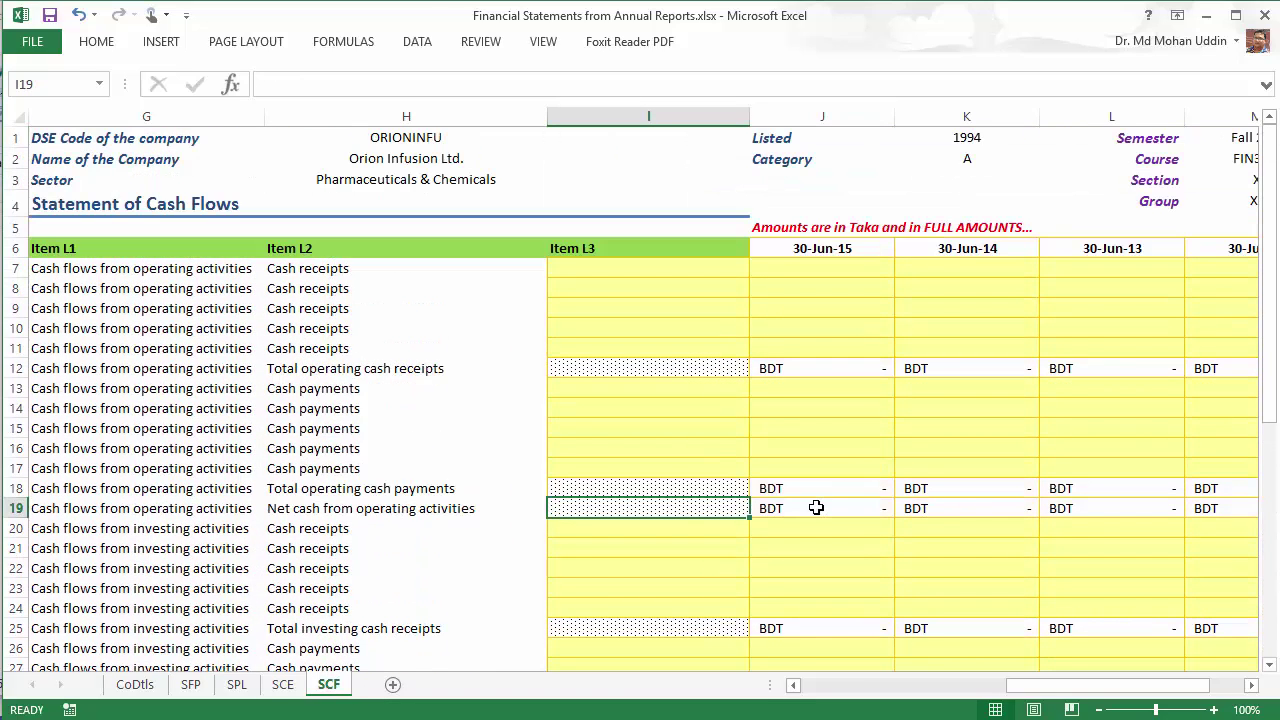